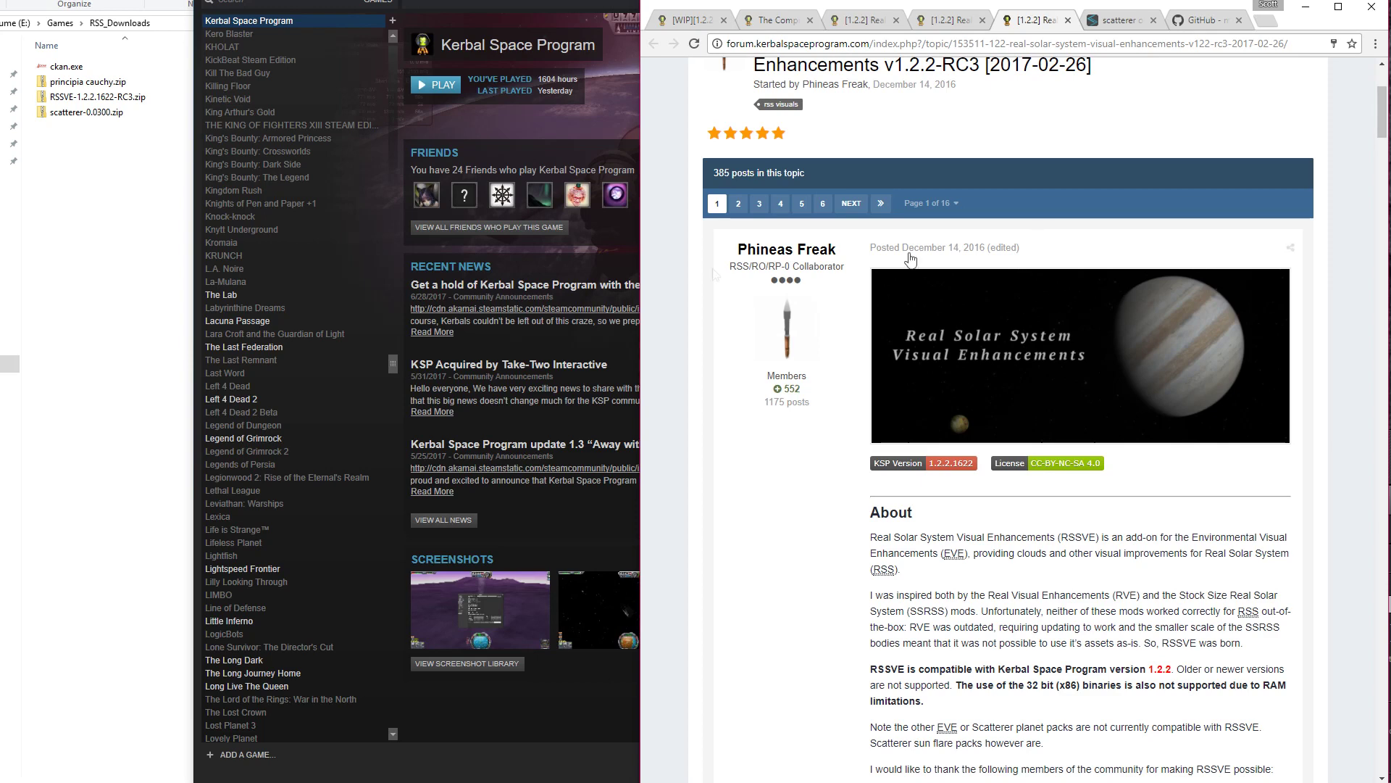
In Steam, opt Kerbal Space Program into the previous_1.2.2 - 1.2.2 Kerbal Space Program beta branch and close its properties.
click(507, 354)
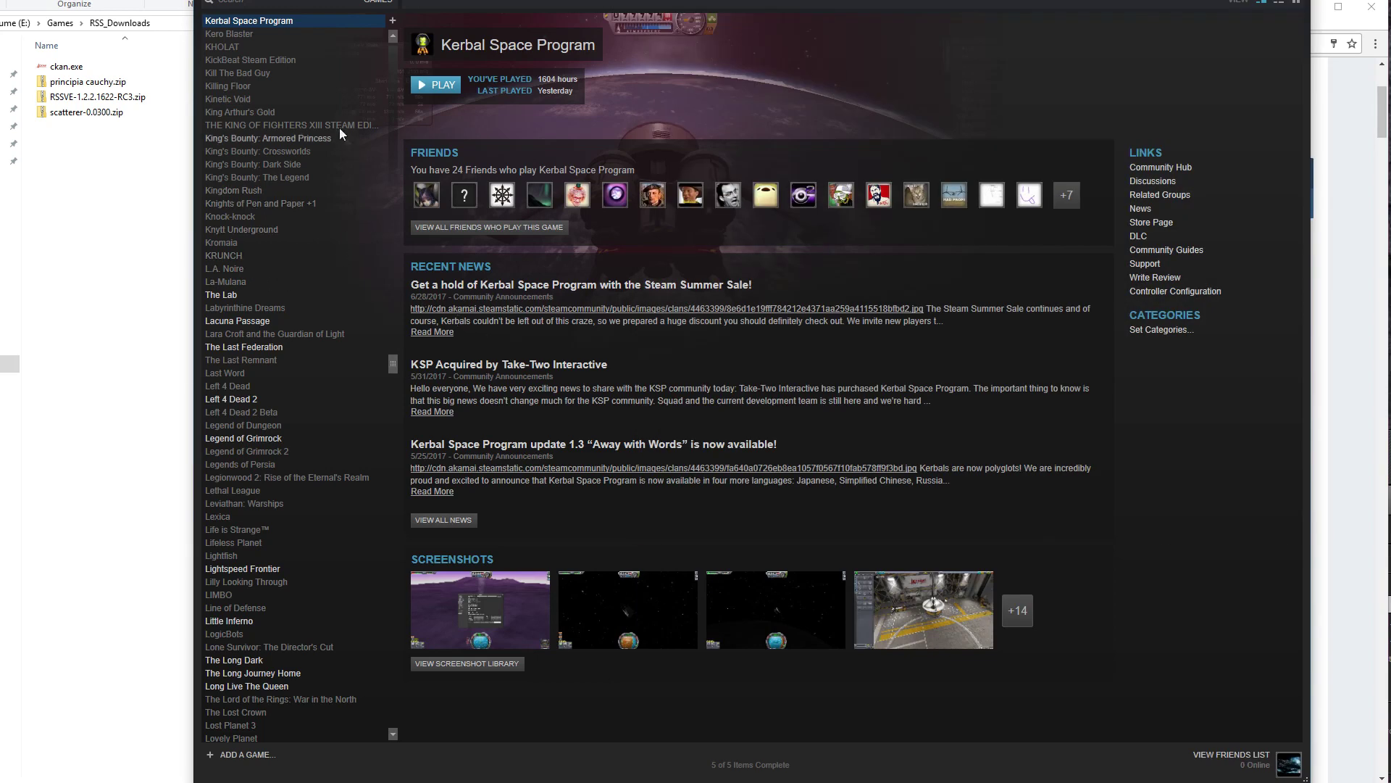
right_click(298, 22)
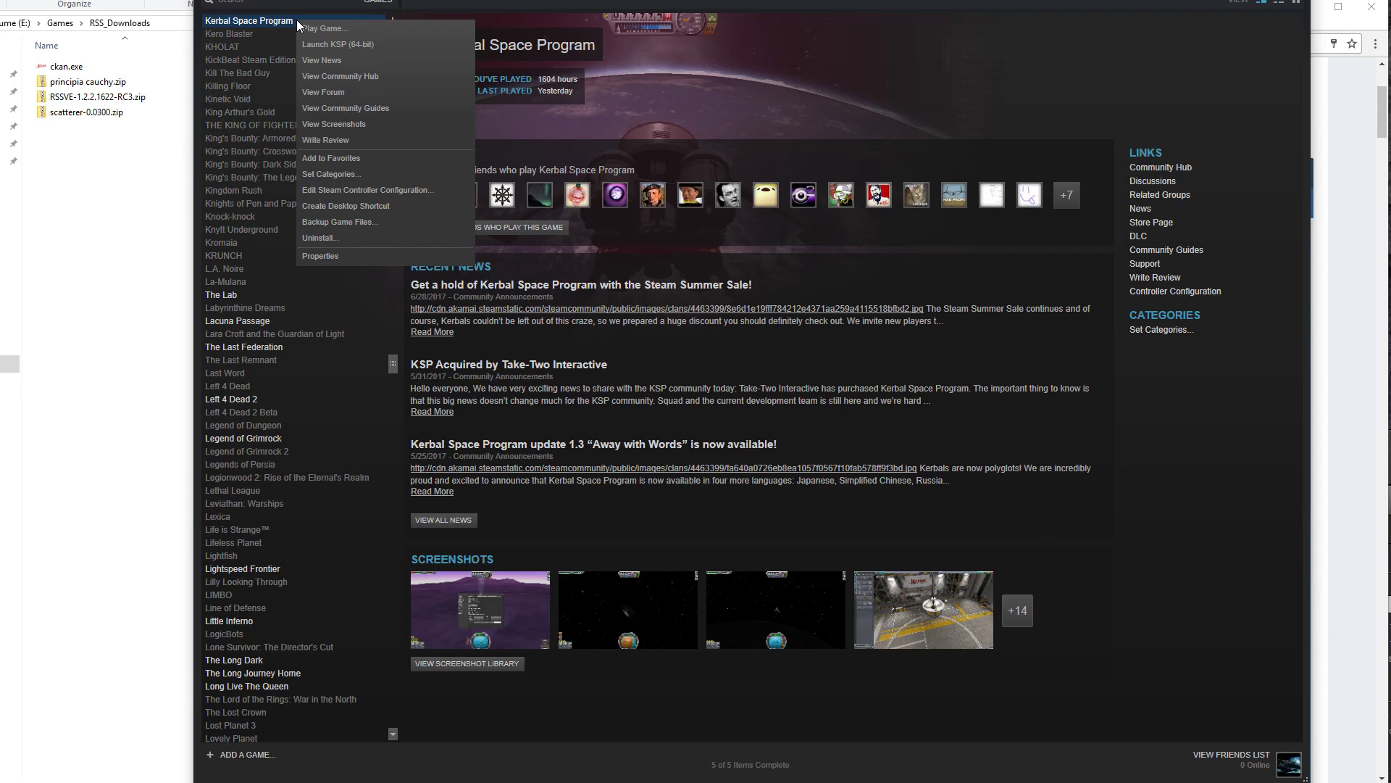
click(348, 255)
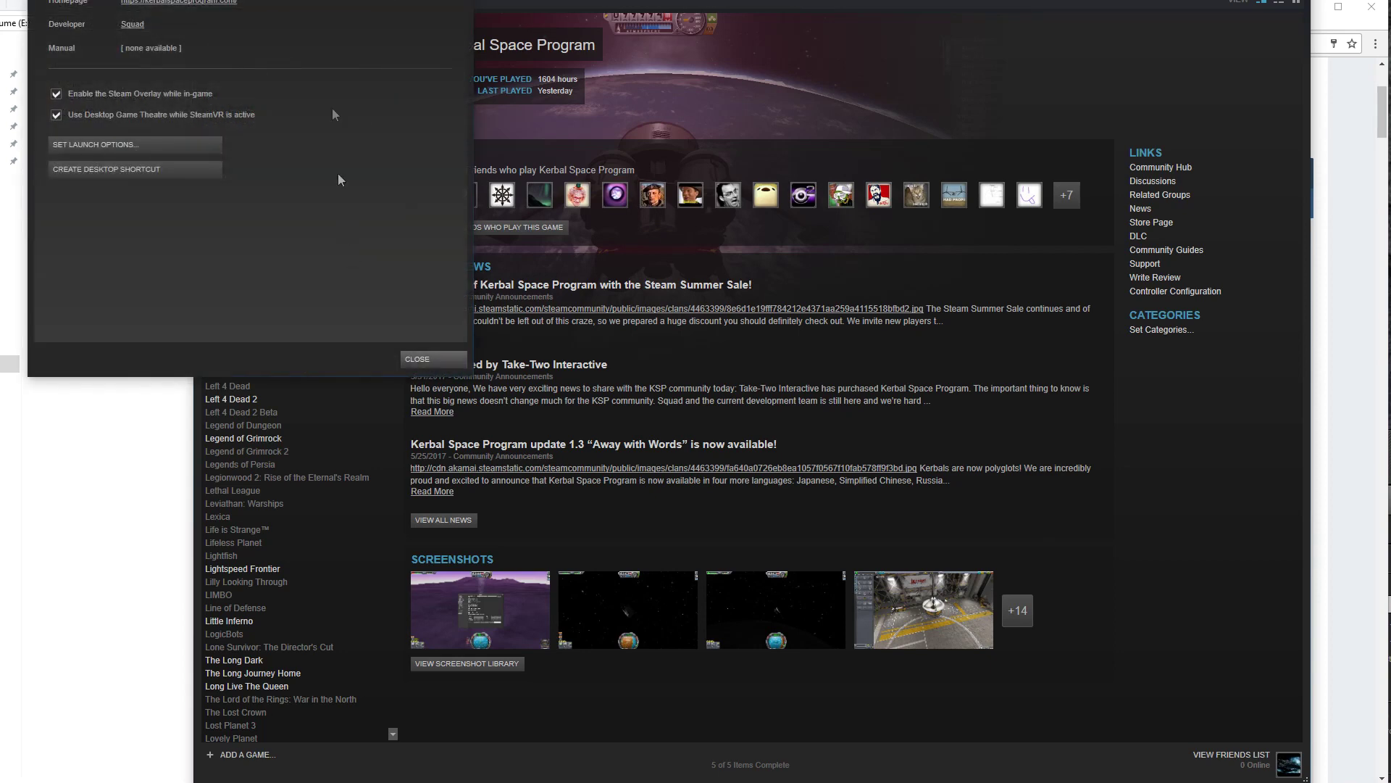
drag(355, 0, 365, 130)
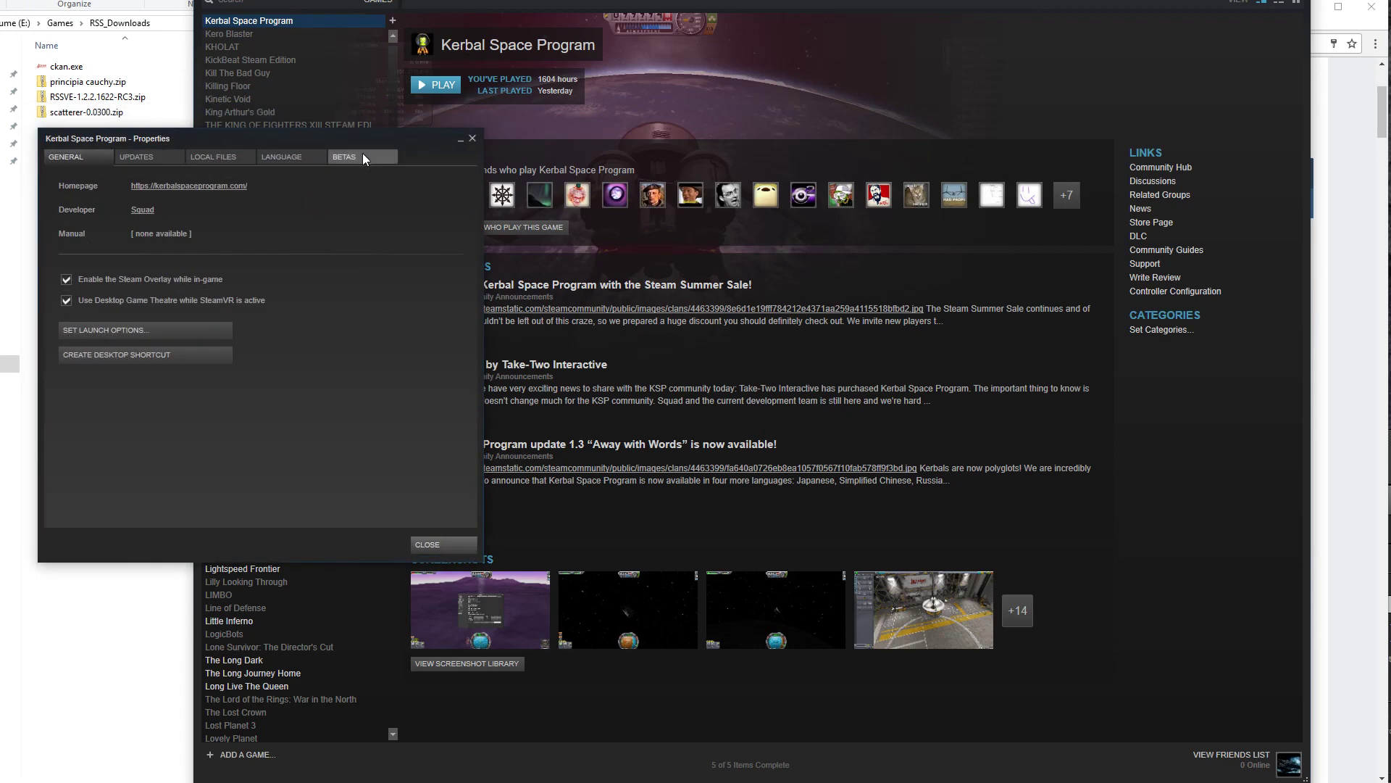
click(362, 157)
click(250, 207)
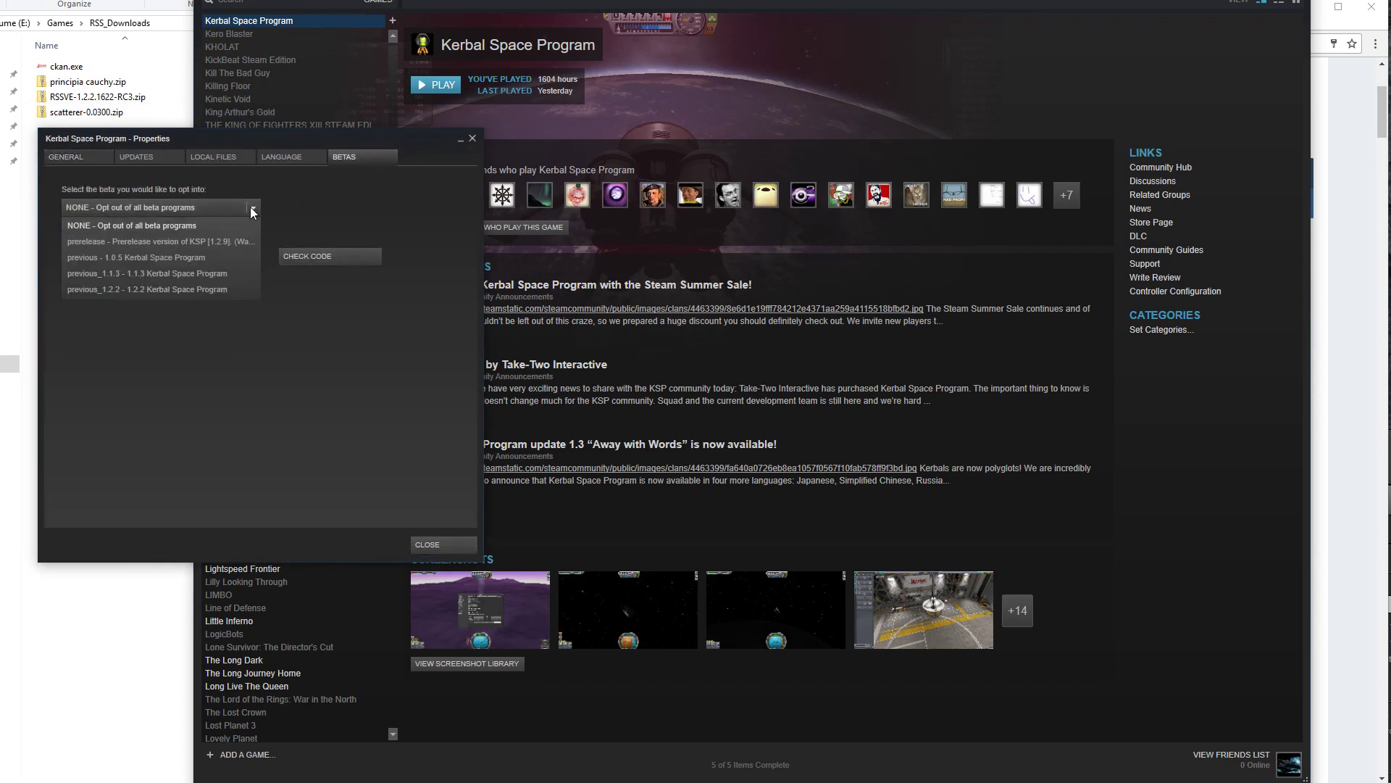
click(158, 289)
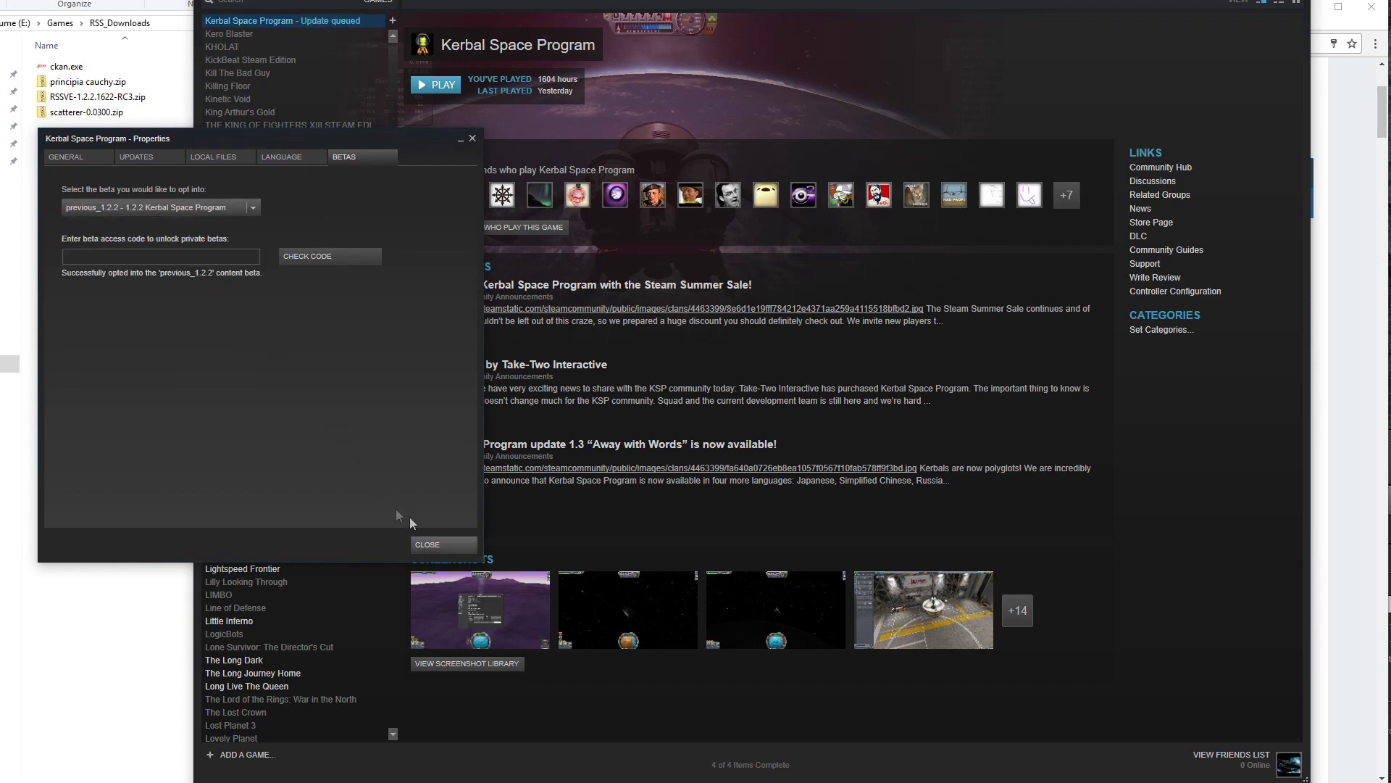
click(438, 543)
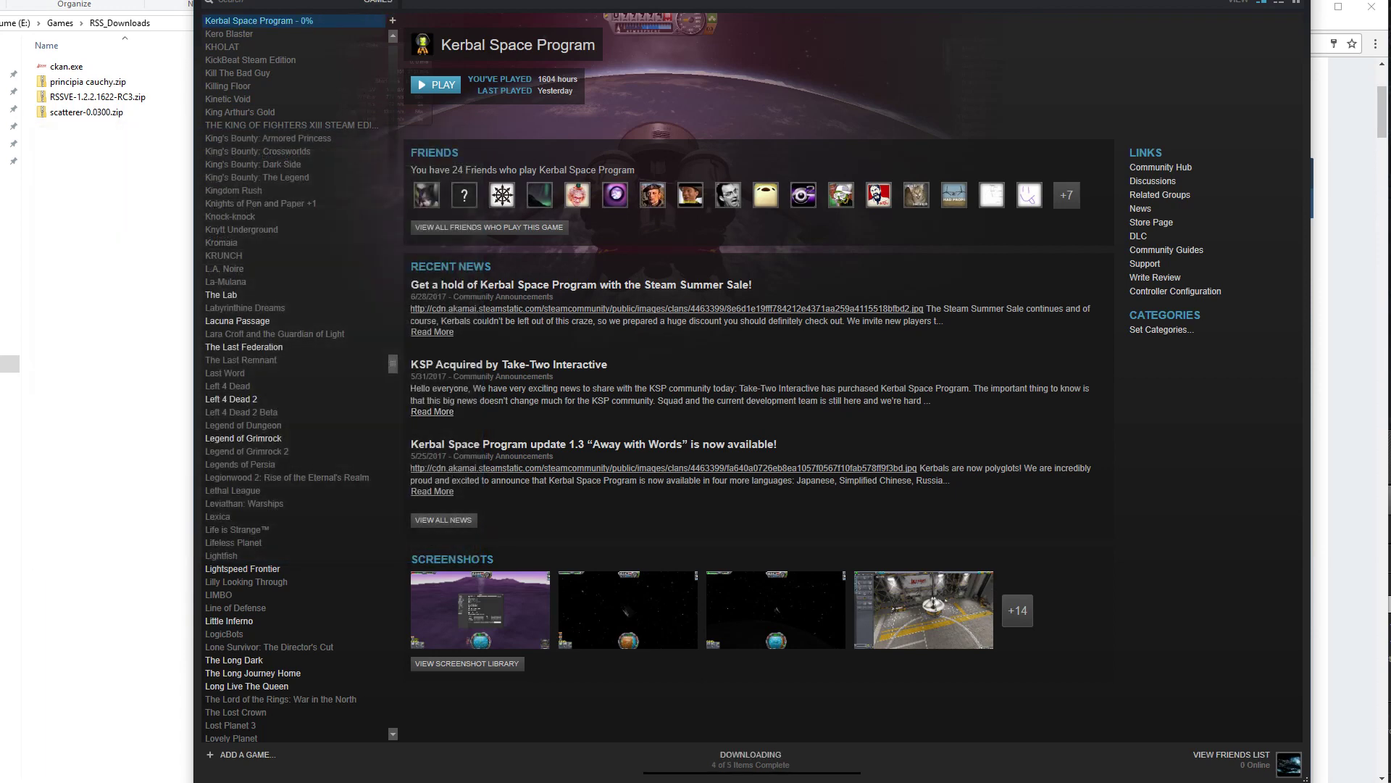
Check the Kerbal Space Program update progress in Steam's downloads view and return to the games library.
click(375, 10)
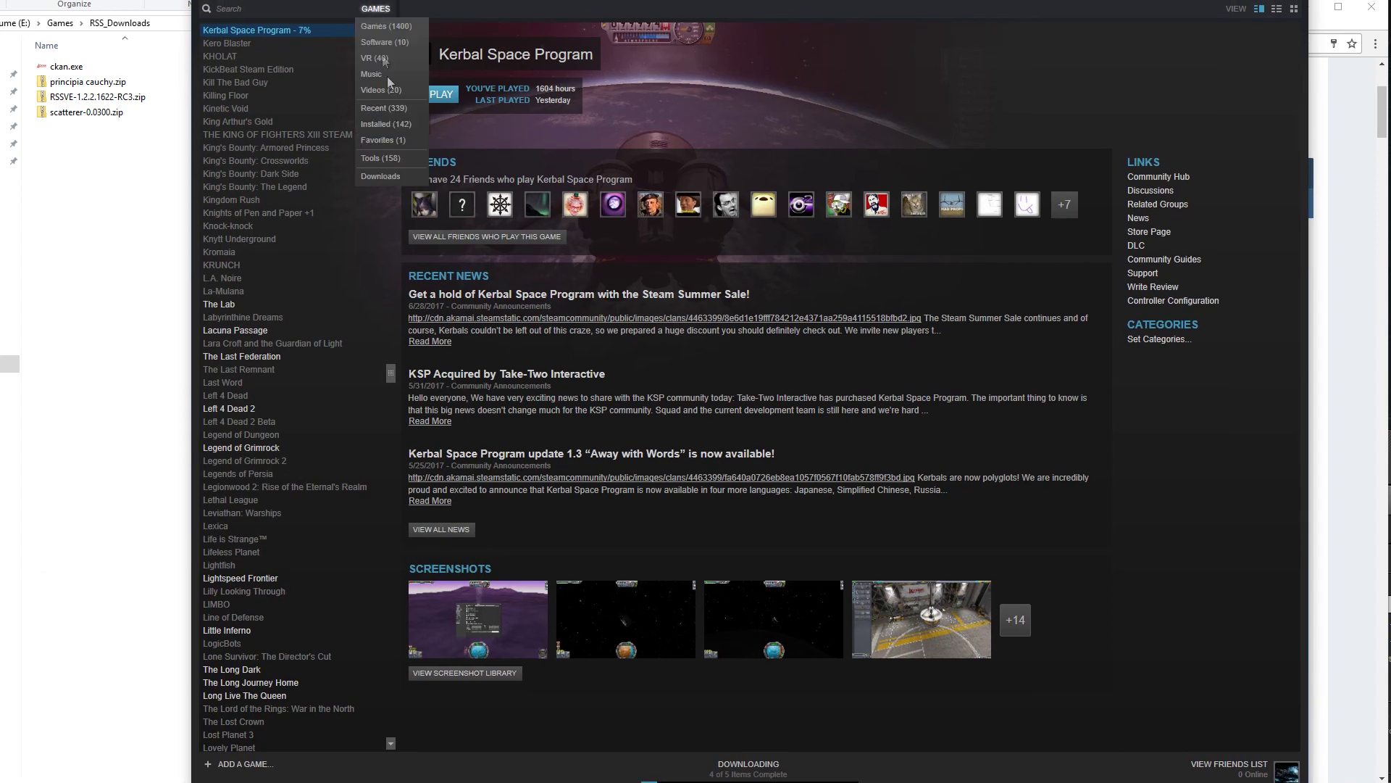
click(382, 176)
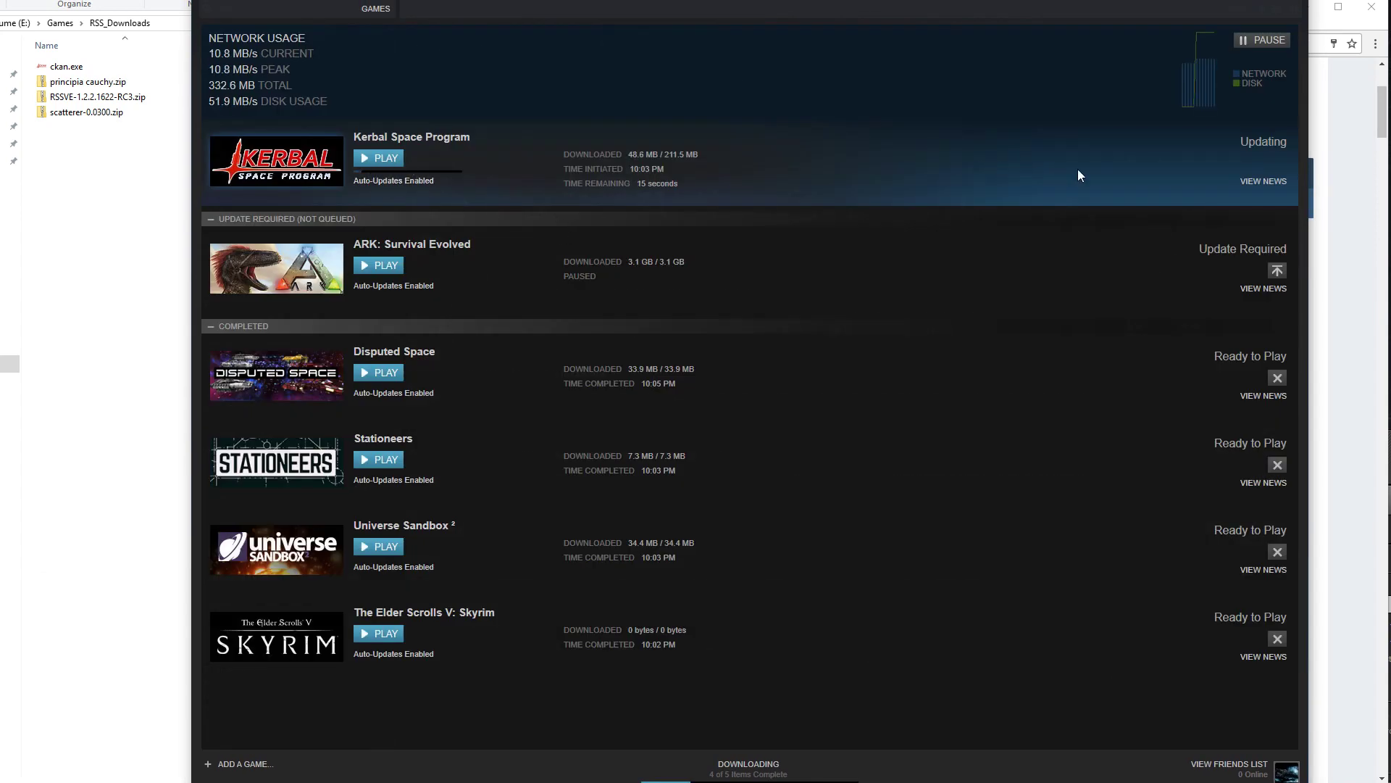
click(362, 9)
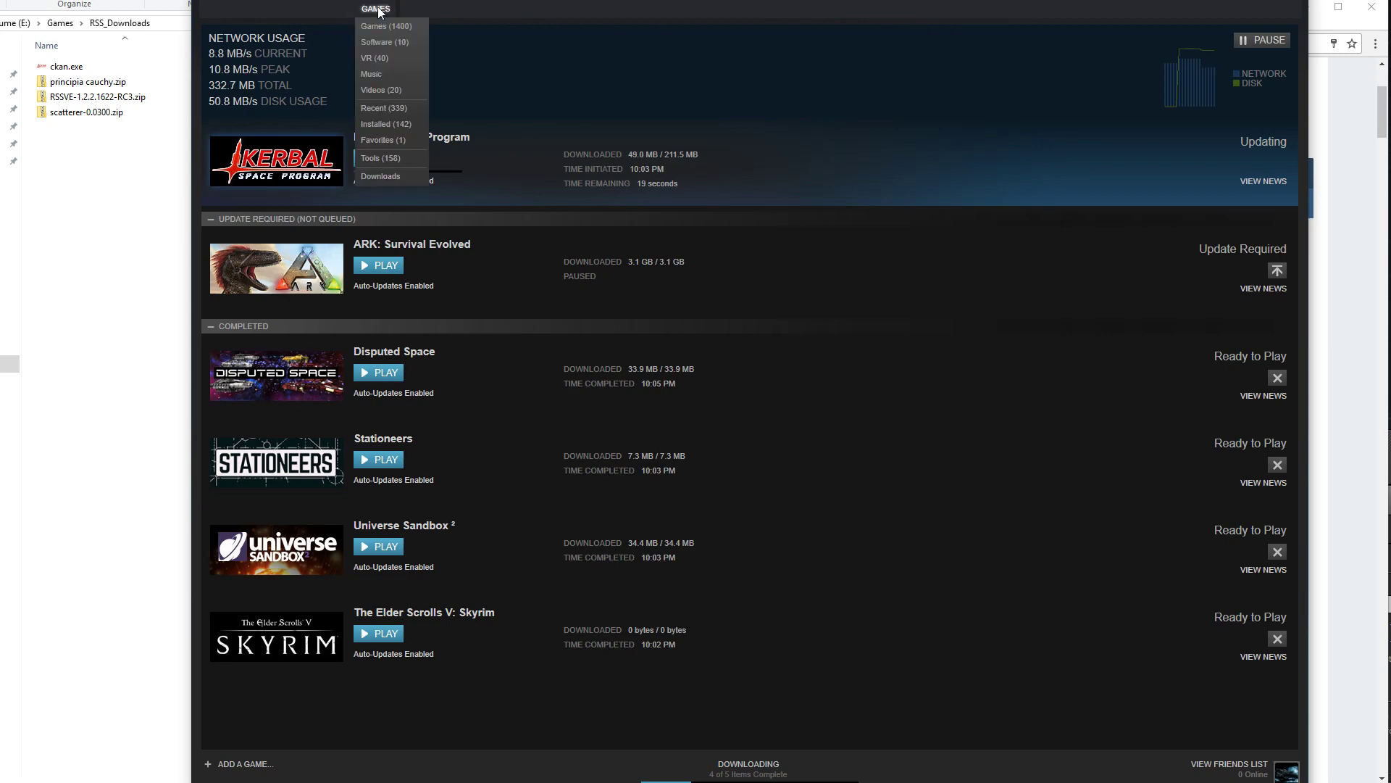
click(379, 26)
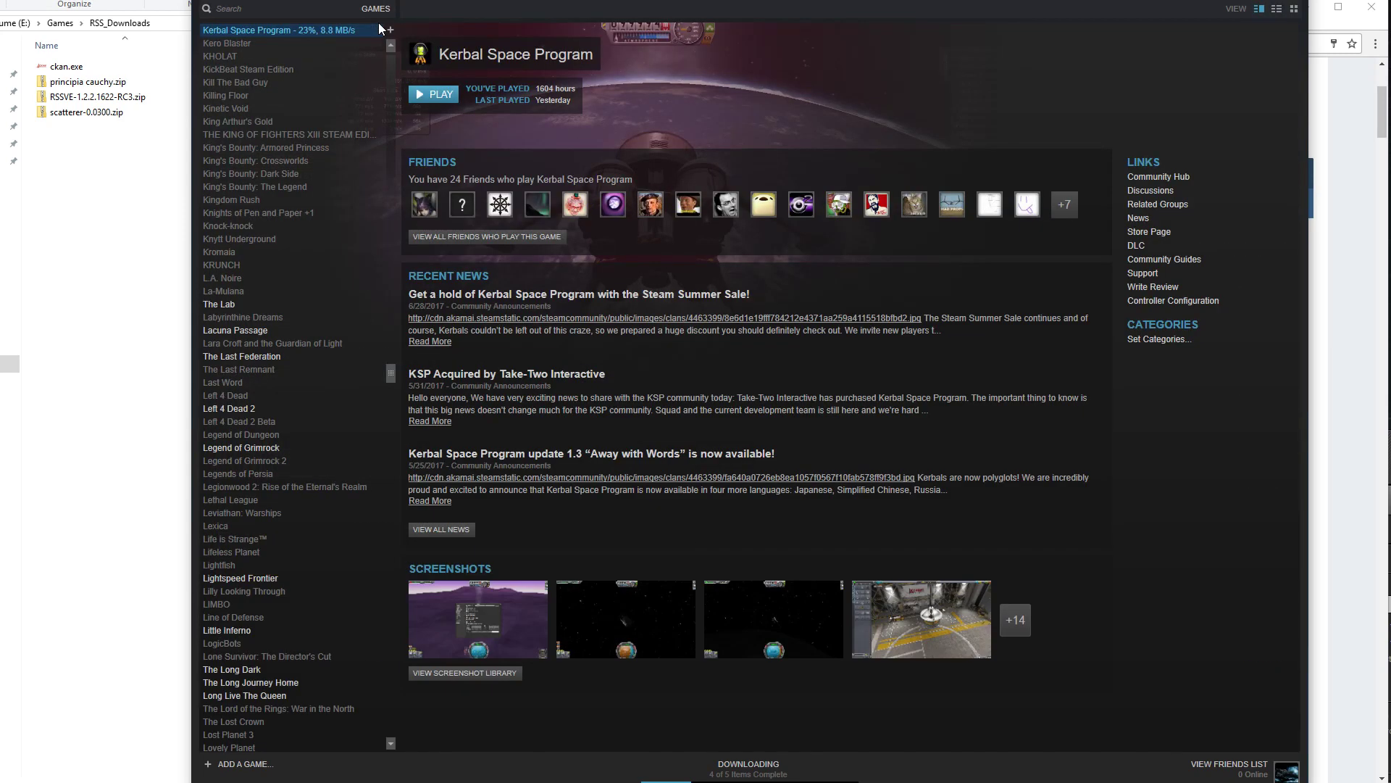
View the CKAN Package Manager forum thread in the browser and locate ckan.exe in the RSS_Downloads folder.
click(1366, 342)
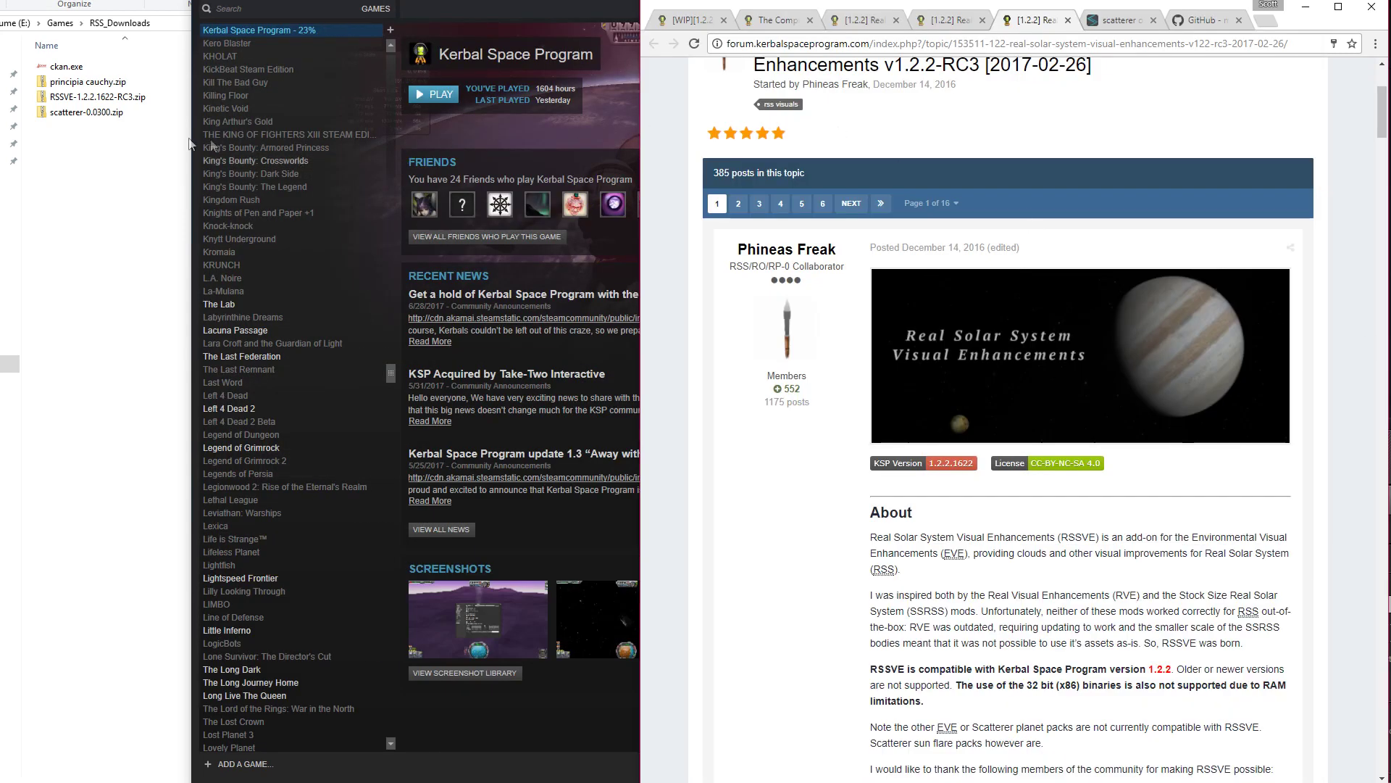
click(757, 26)
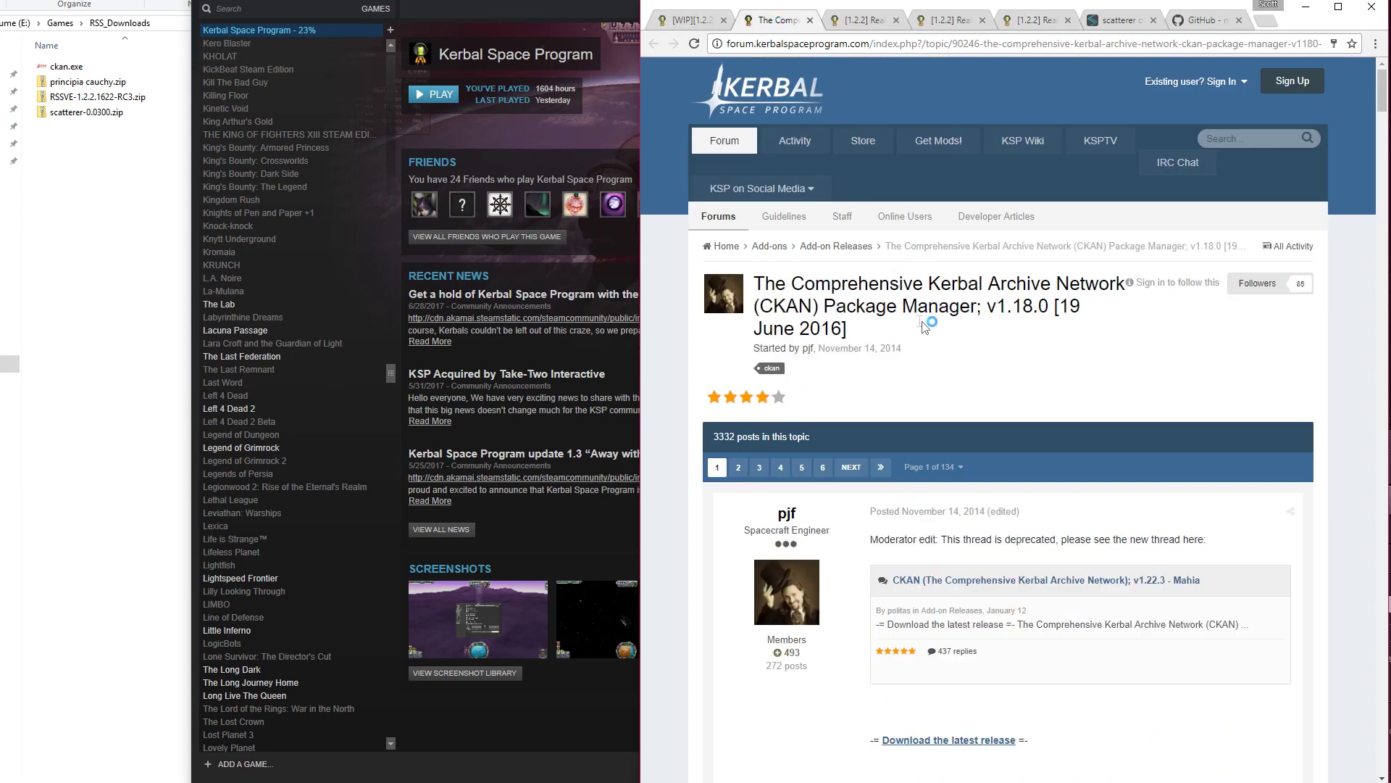
drag(924, 328, 737, 297)
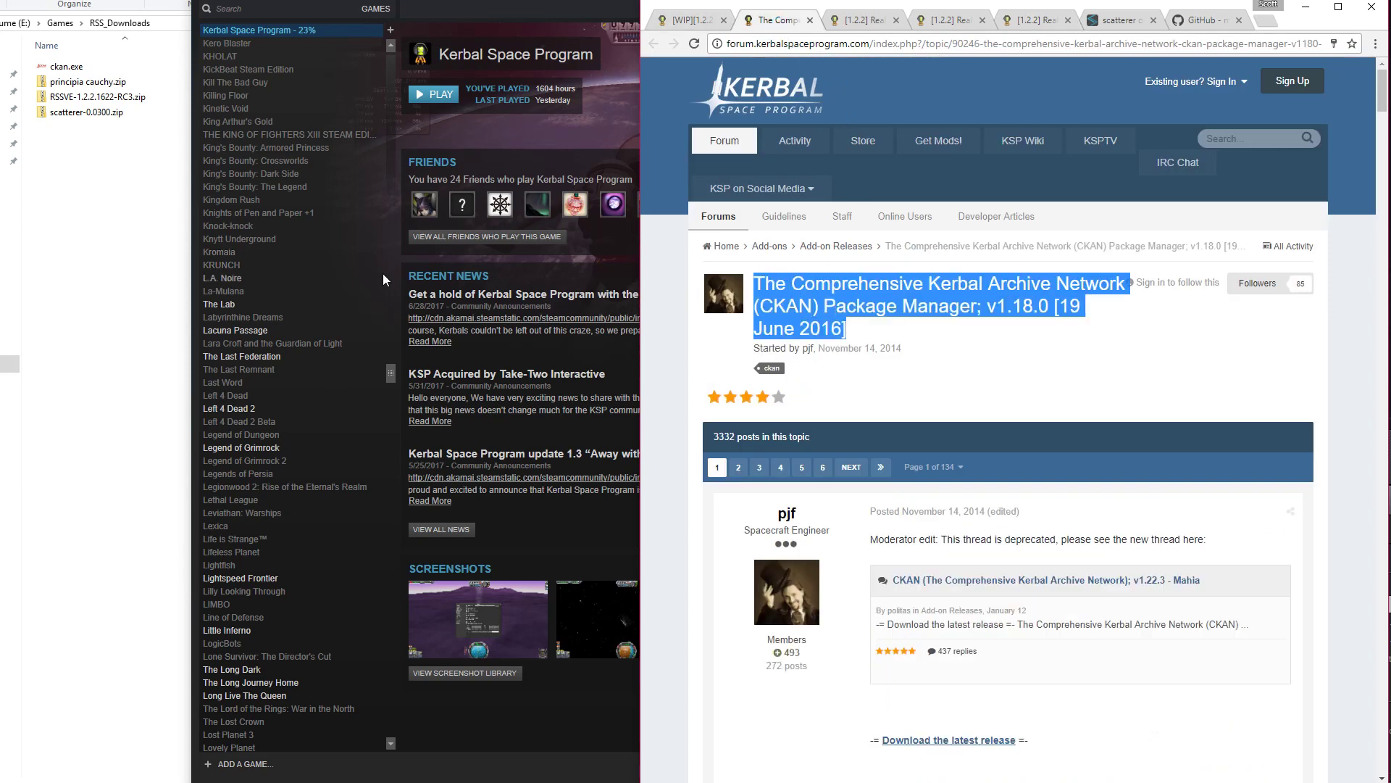
click(99, 69)
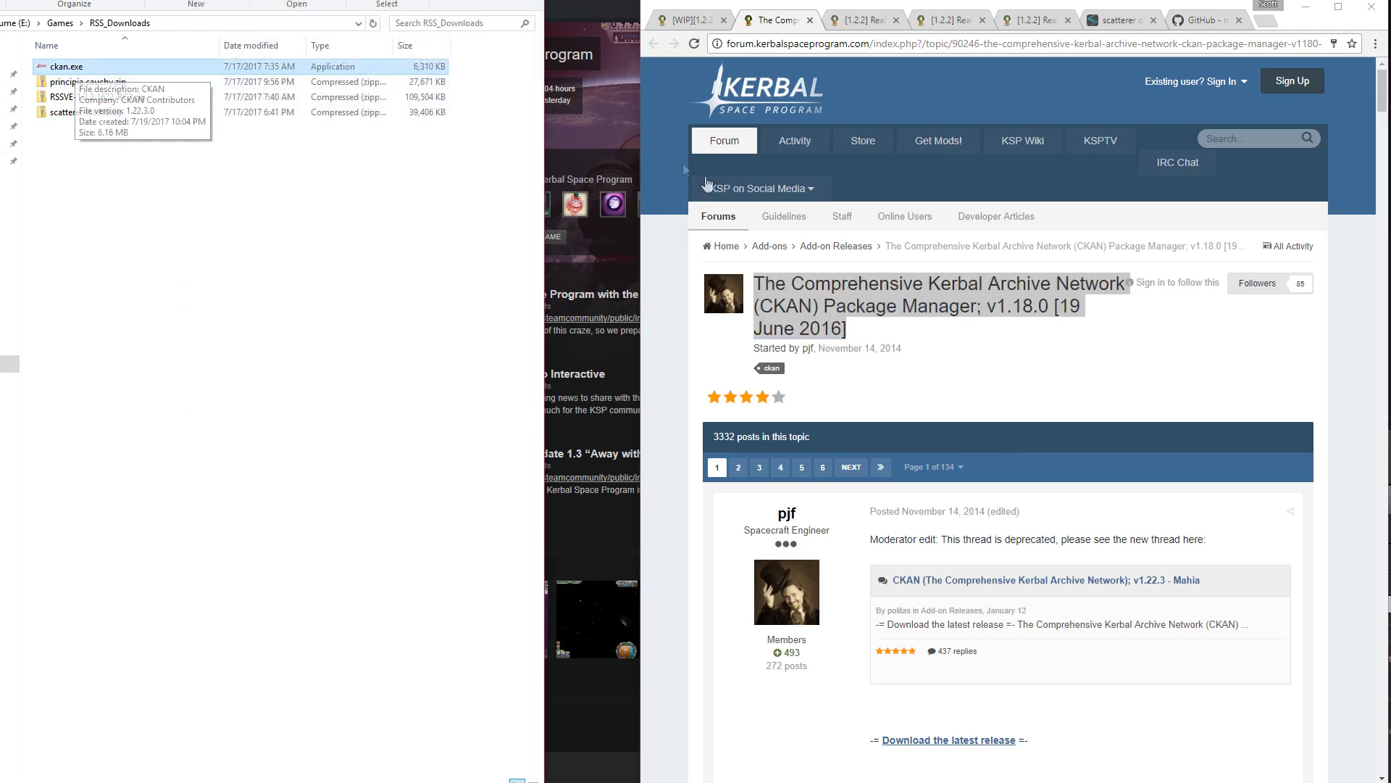
Review the Real Solar System Visual Enhancements forum thread in the browser down to its manual installation instructions.
click(950, 19)
click(1019, 23)
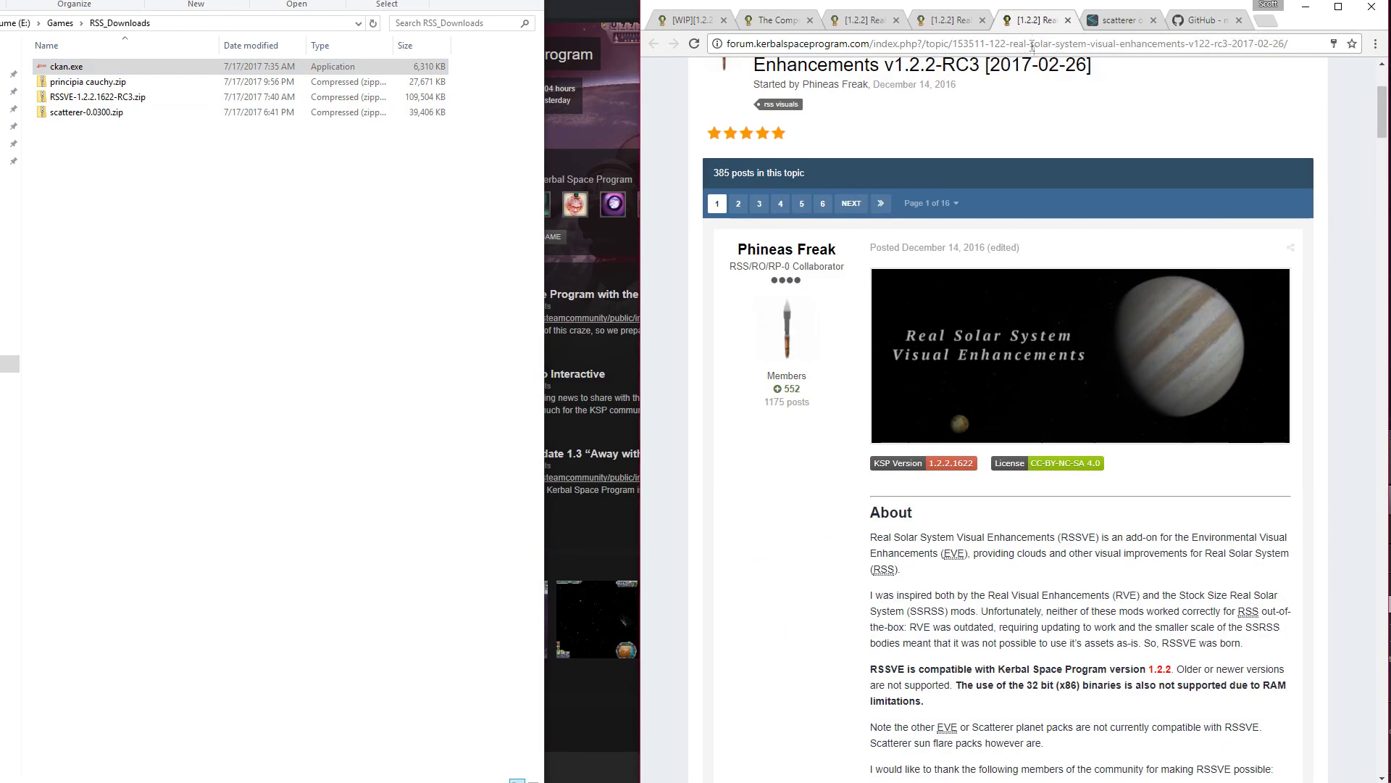
scroll(797, 145, up, 2)
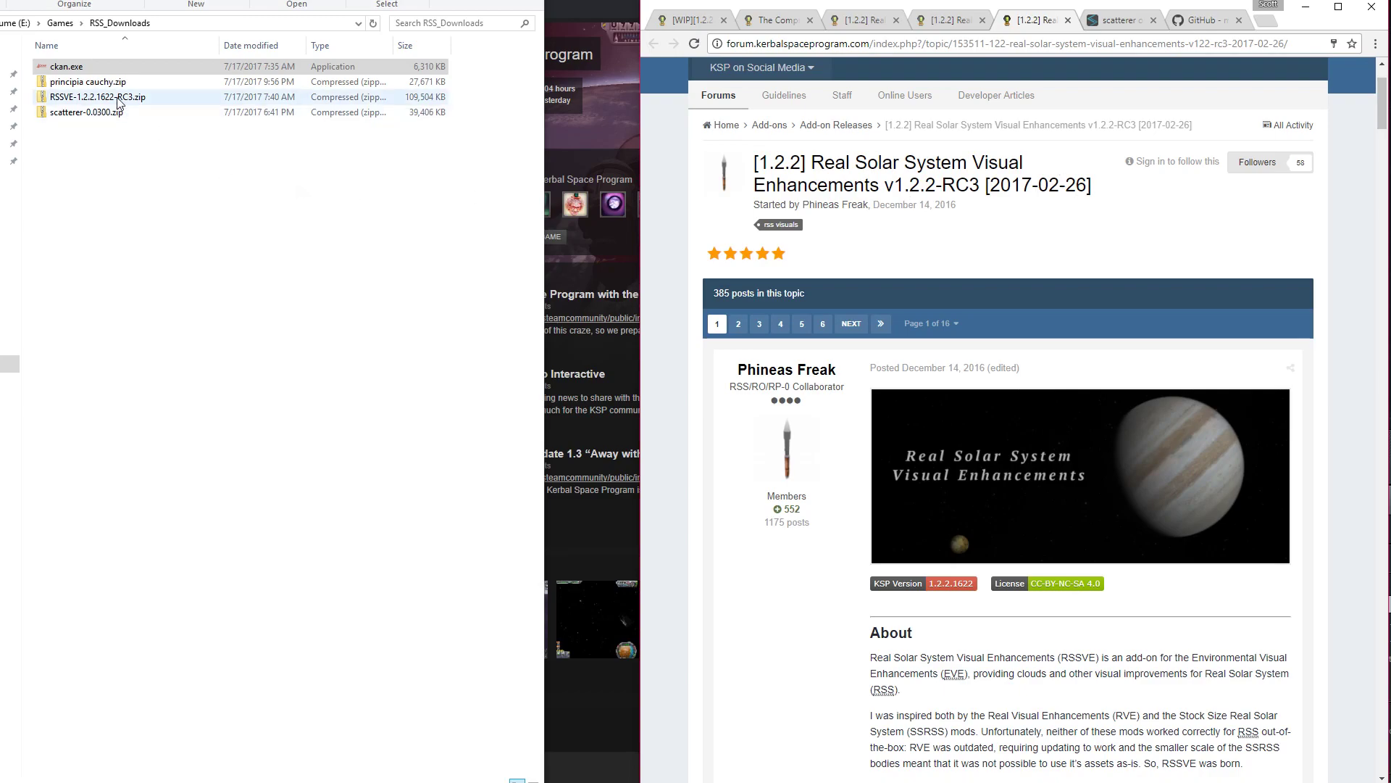
scroll(795, 420, down, 15)
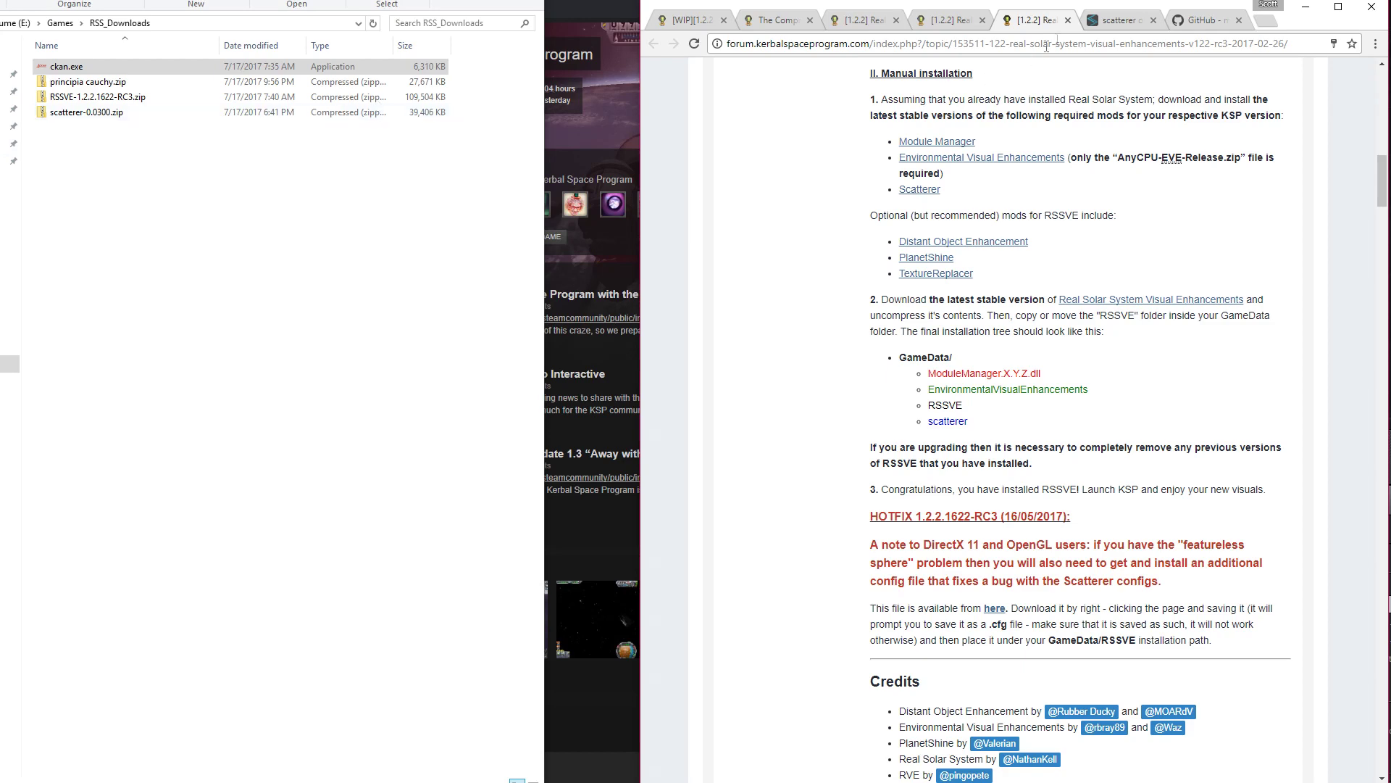
Look through the Scatterer changelog on SpaceDock for the Version 0.0300 release for Kerbal Space Program 1.2.2 and its download.
click(1112, 20)
scroll(941, 250, down, 3)
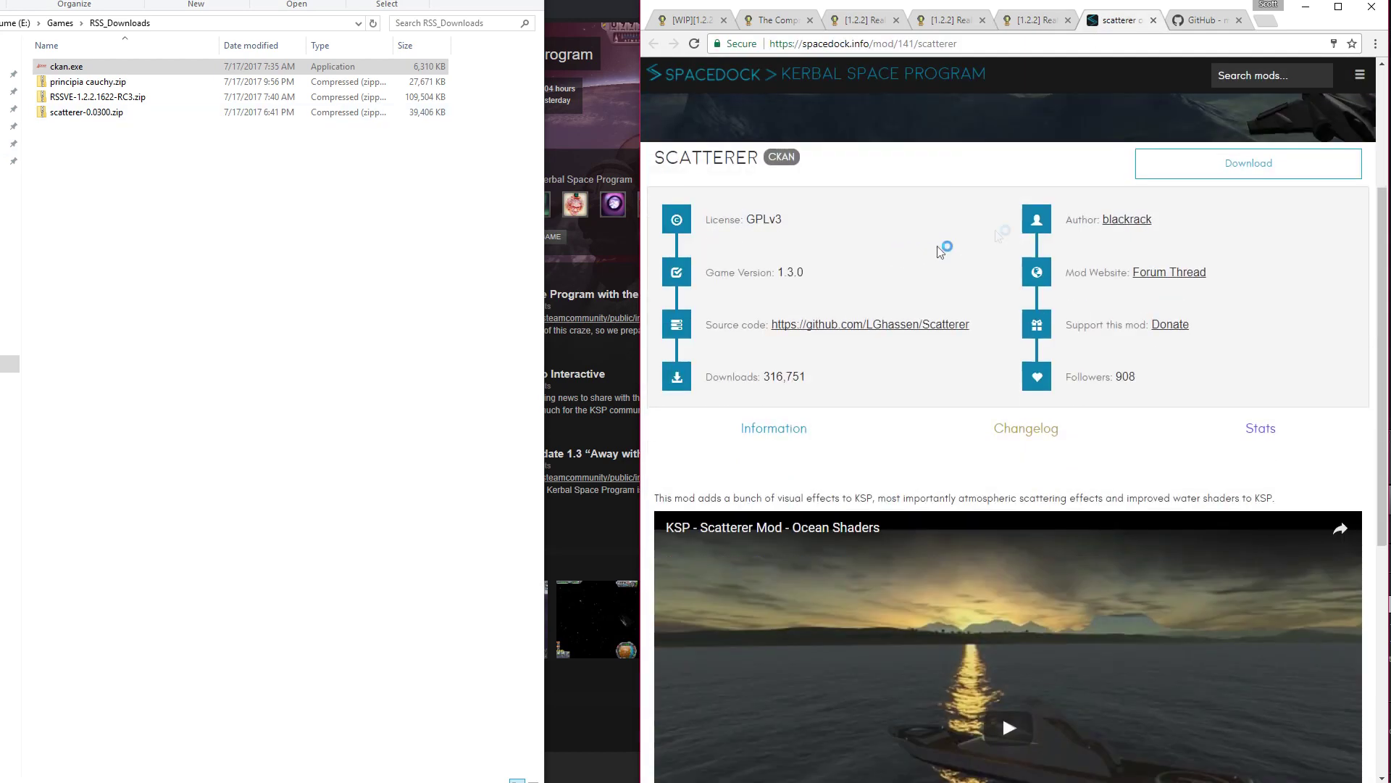
scroll(801, 285, down, 6)
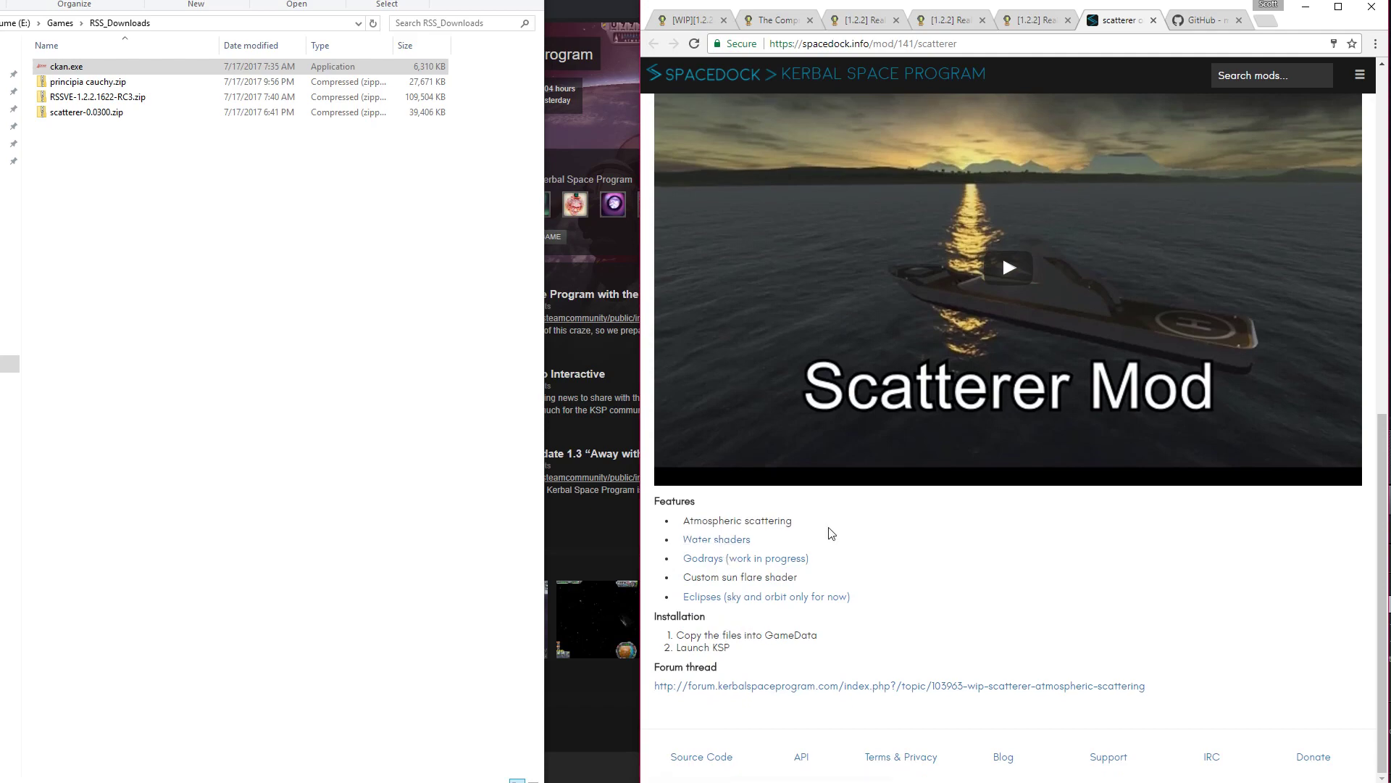
scroll(826, 532, up, 6)
click(1050, 578)
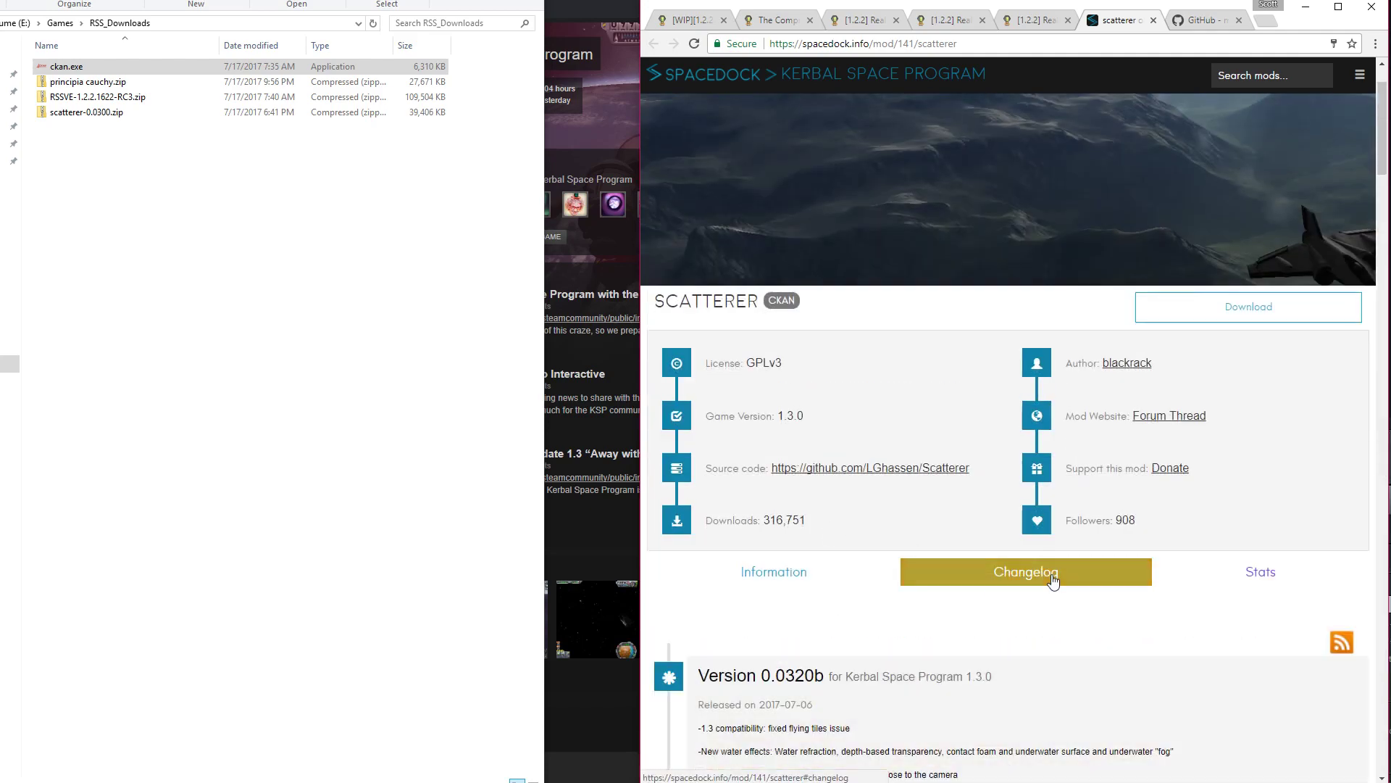
scroll(1050, 573, down, 3)
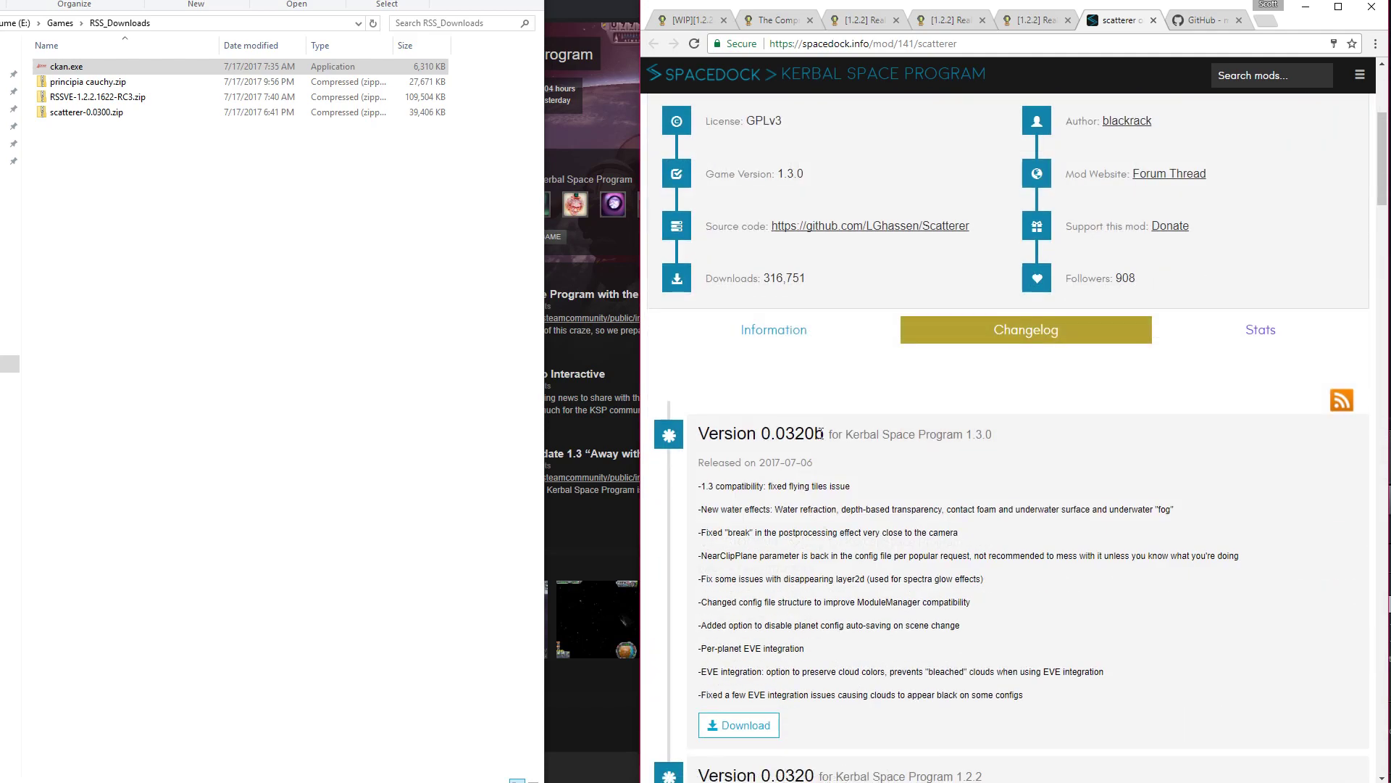
scroll(820, 434, down, 8)
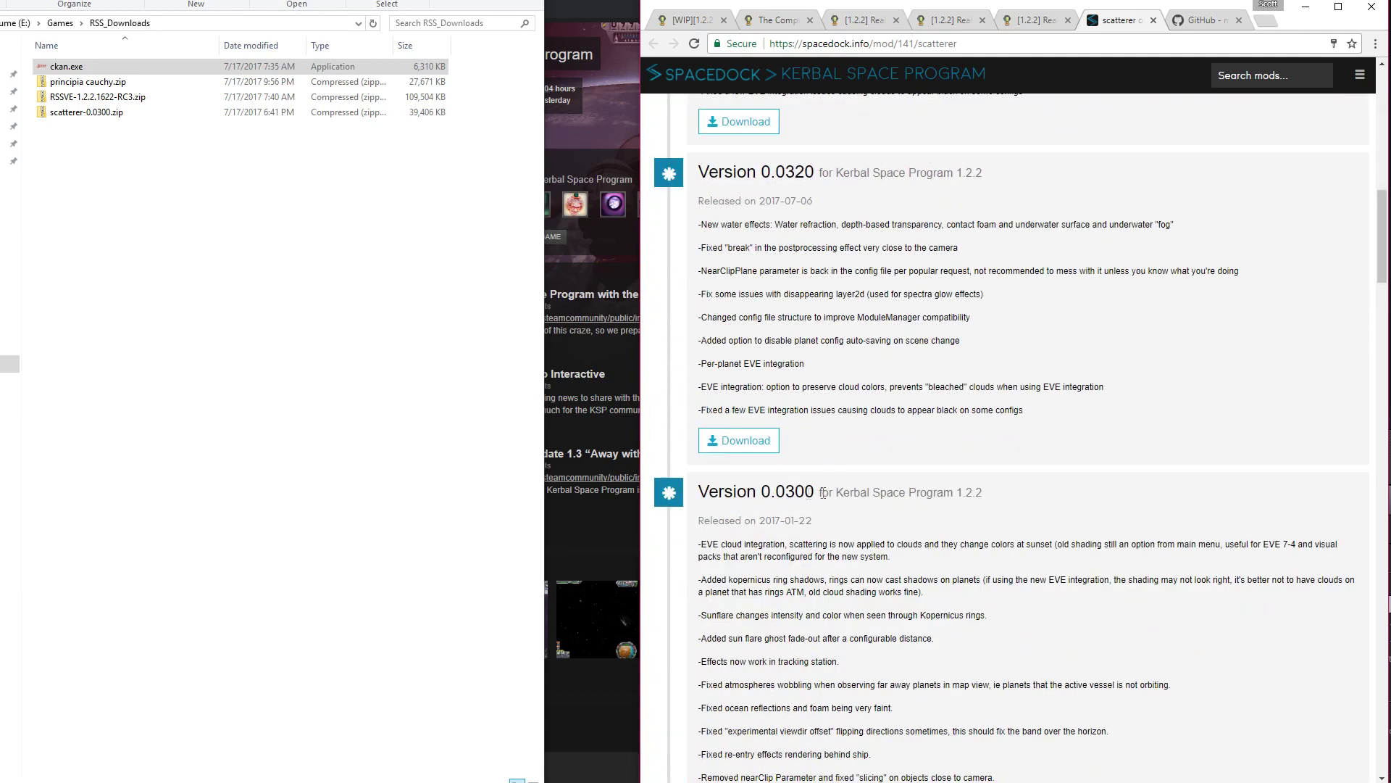
drag(823, 493, 699, 493)
scroll(699, 493, down, 5)
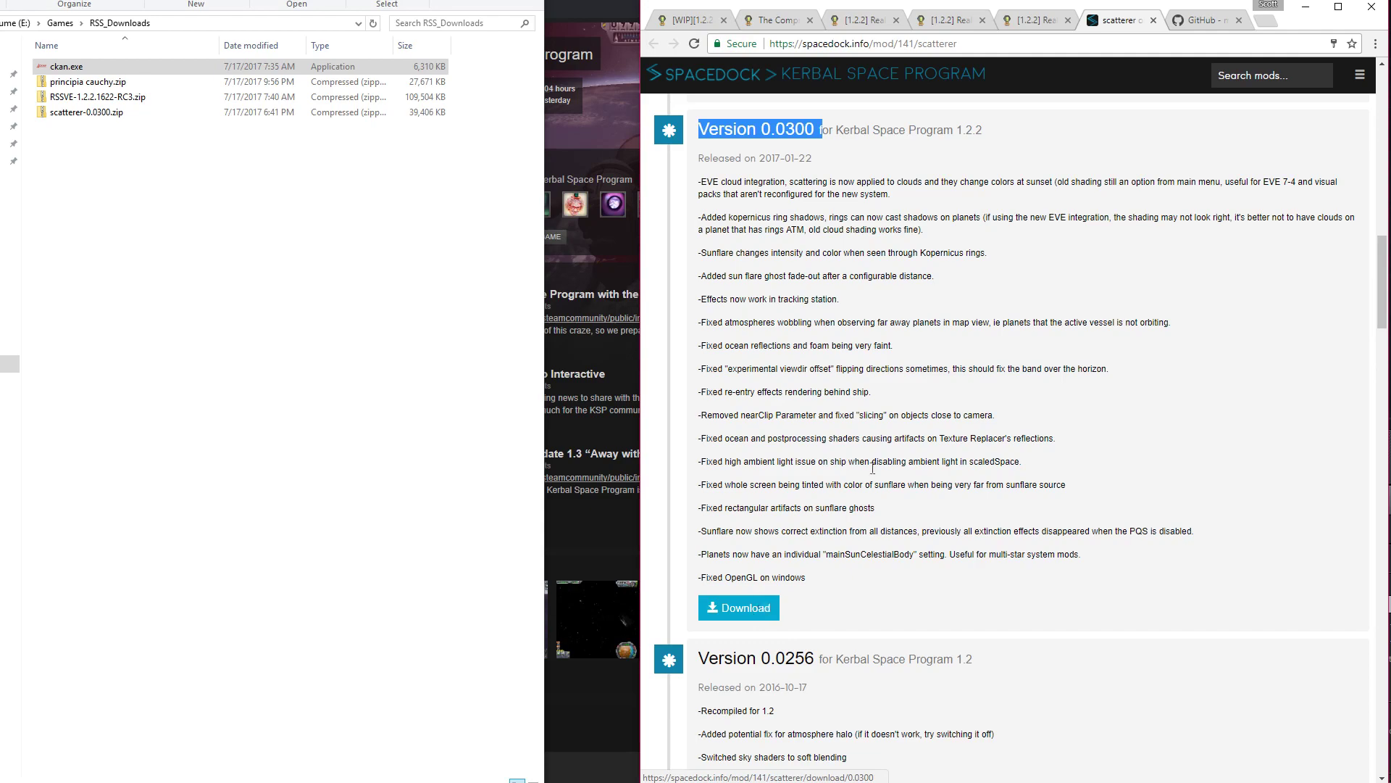
Go to the Principia GitHub repository and open the Ubuntu and Windows binary download linked in its README.
click(1199, 20)
scroll(1091, 243, up, 20)
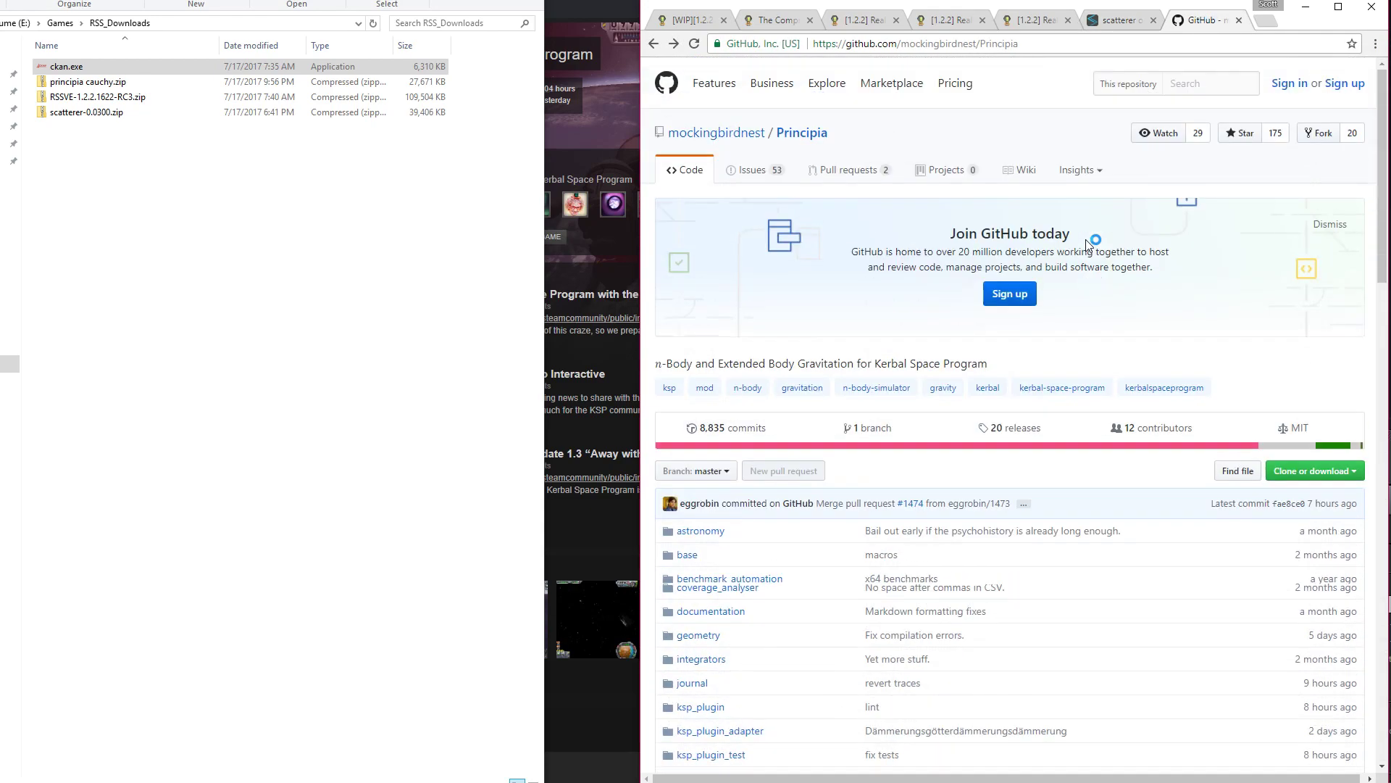
triple_click(705, 147)
scroll(820, 356, down, 20)
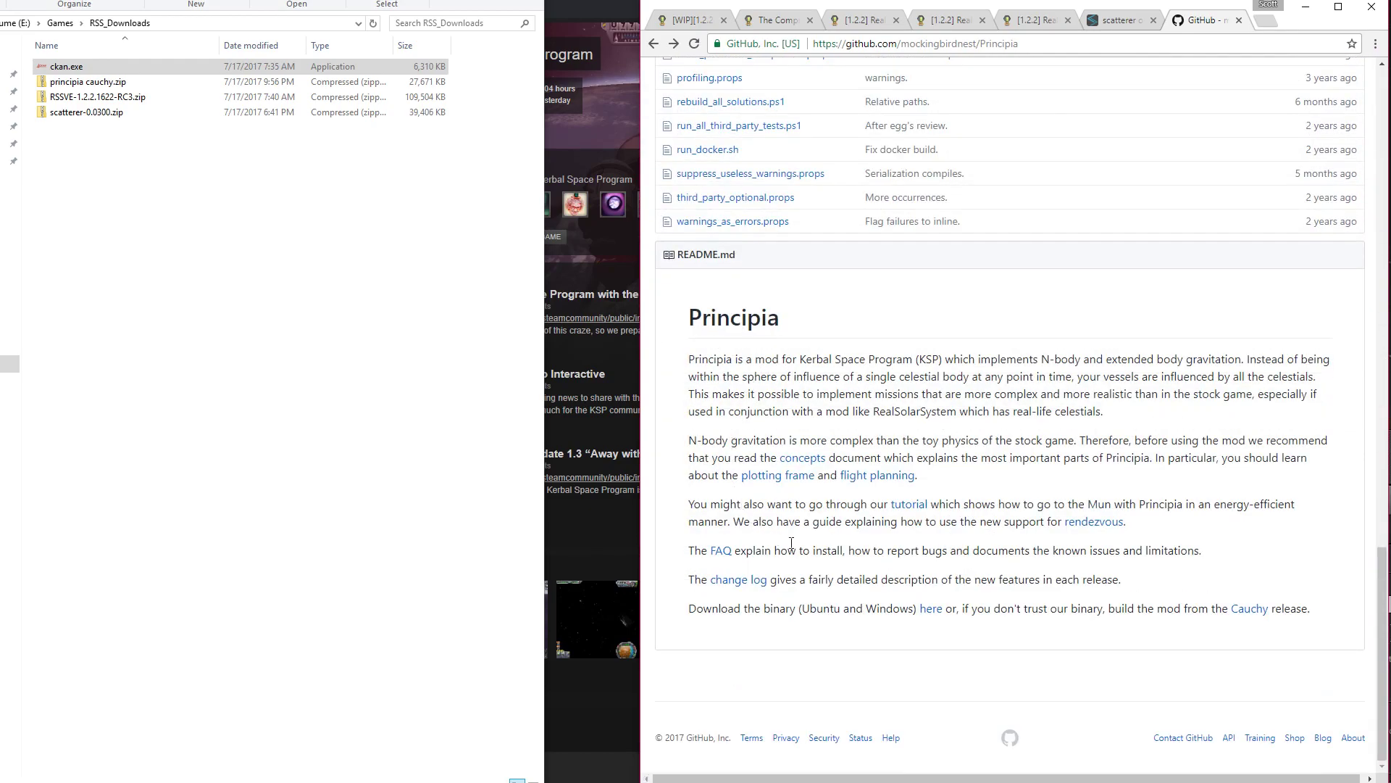
click(930, 609)
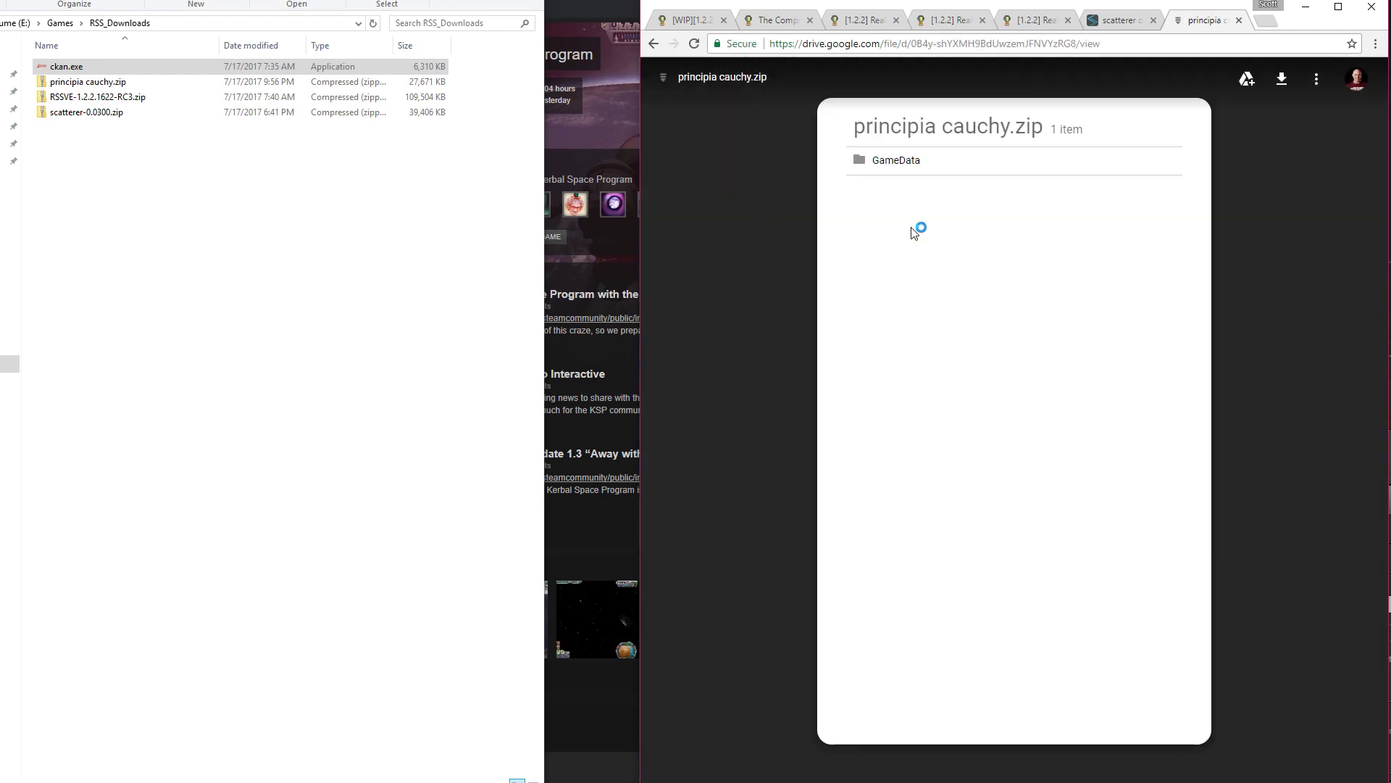
Switch to Steam, open Kerbal Space Program's local files folder from its properties, and close the properties window.
key(alt+Tab)
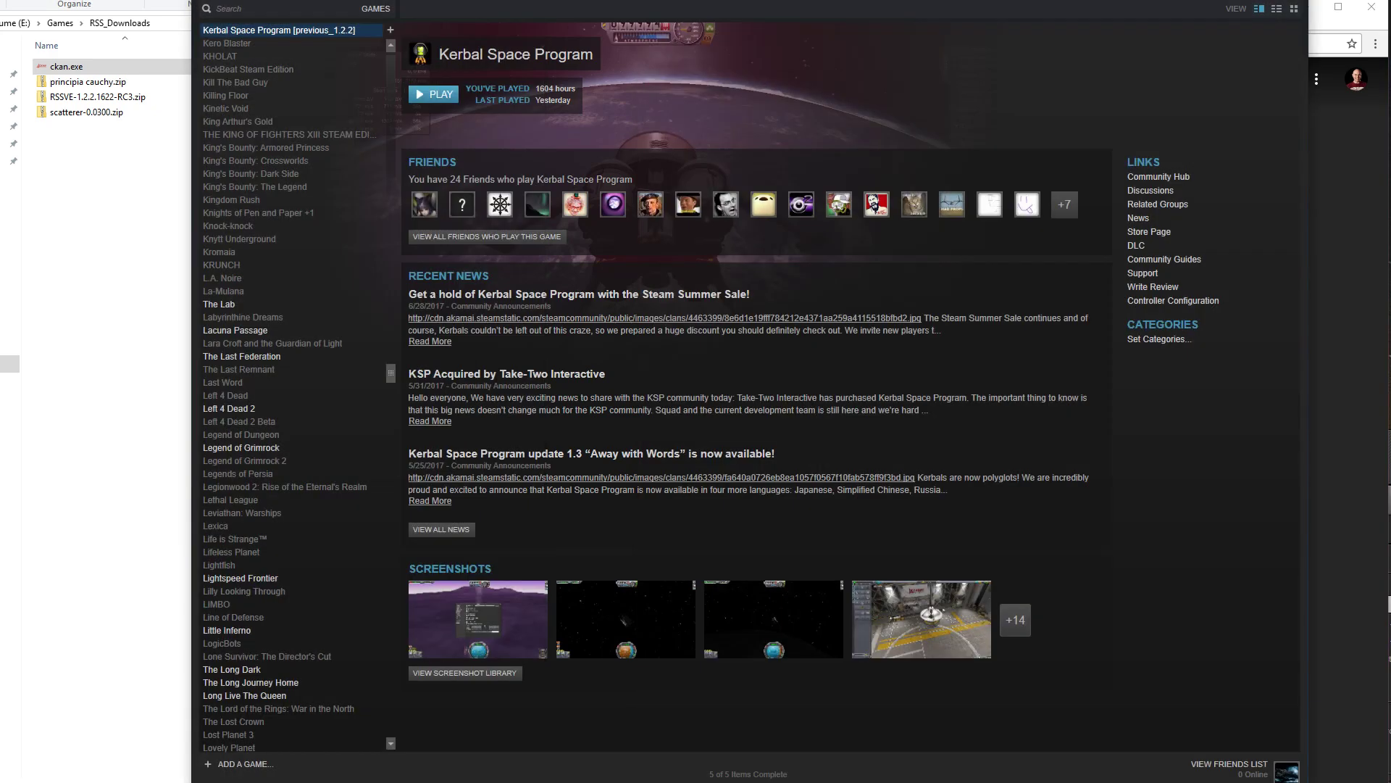
right_click(328, 32)
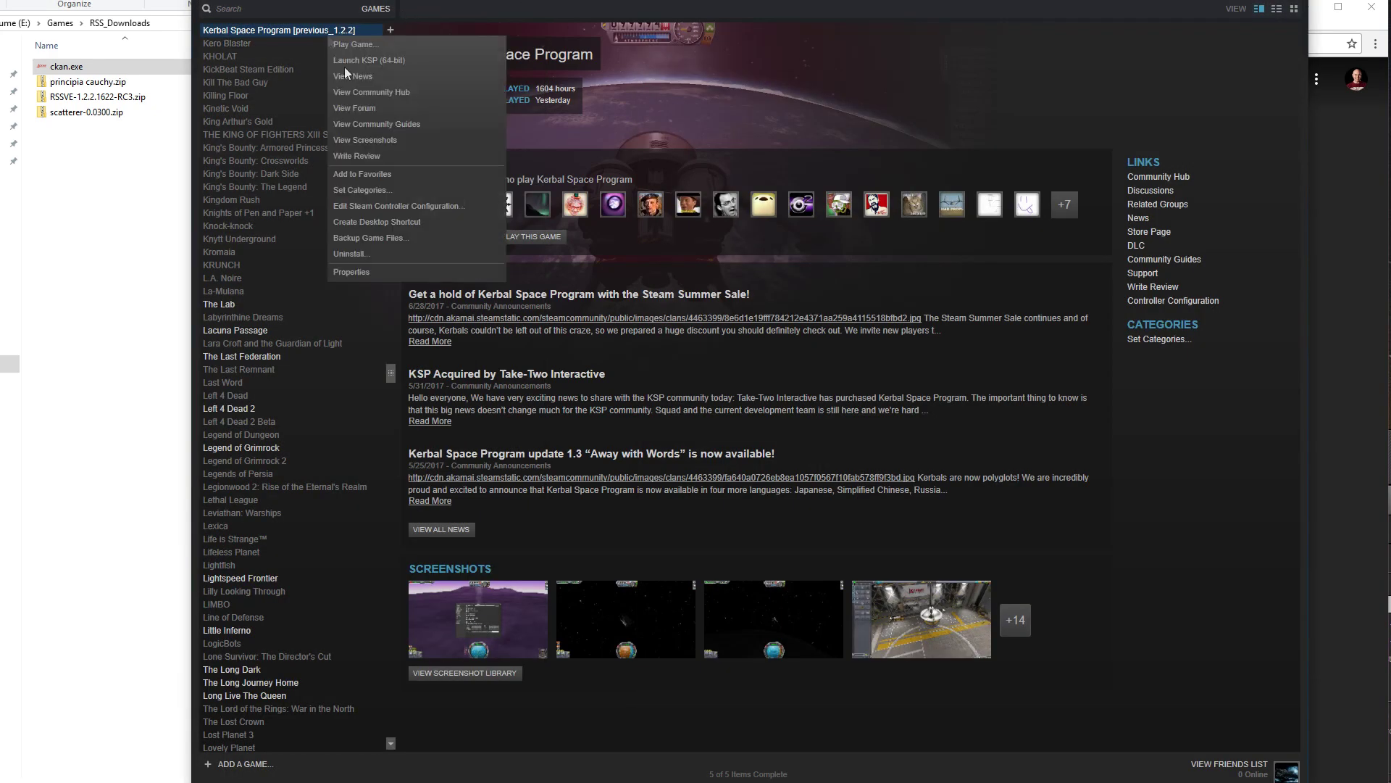
click(369, 272)
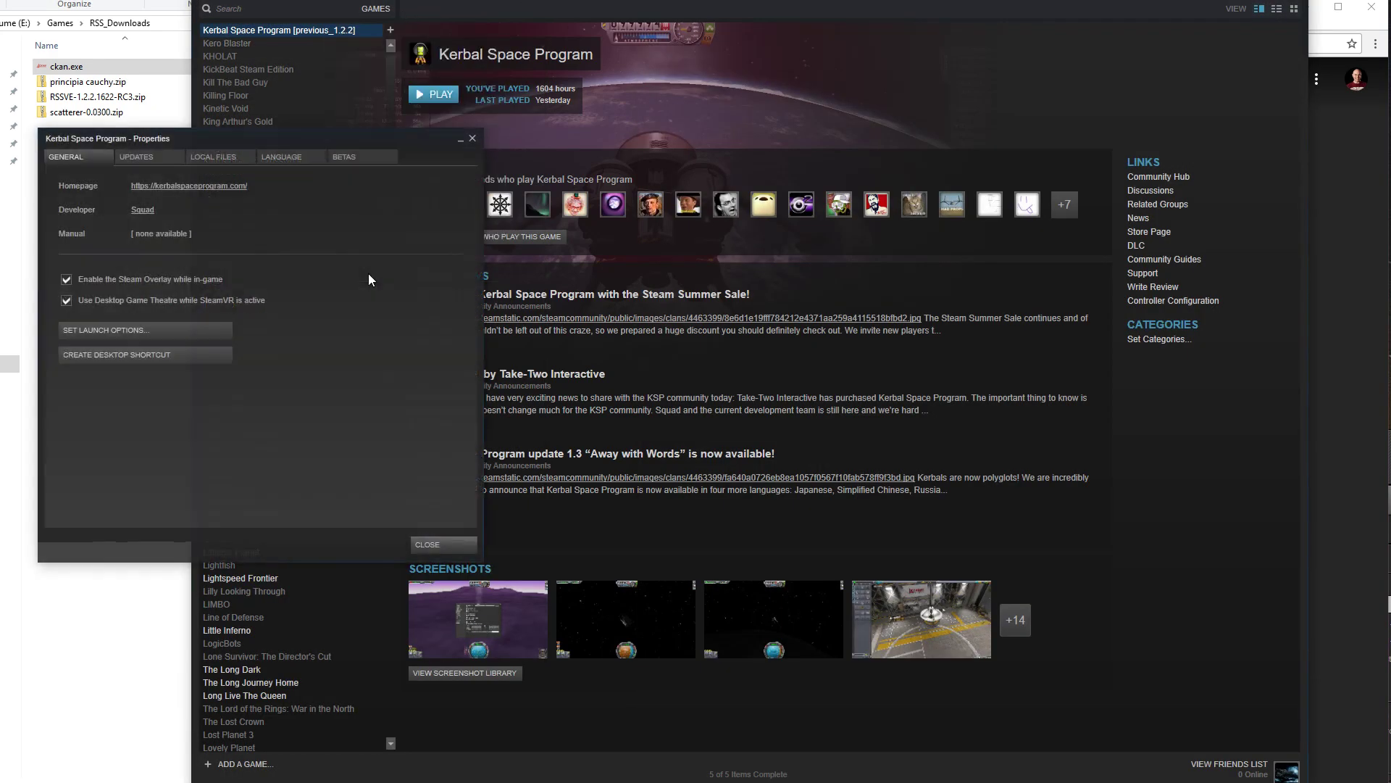
click(216, 157)
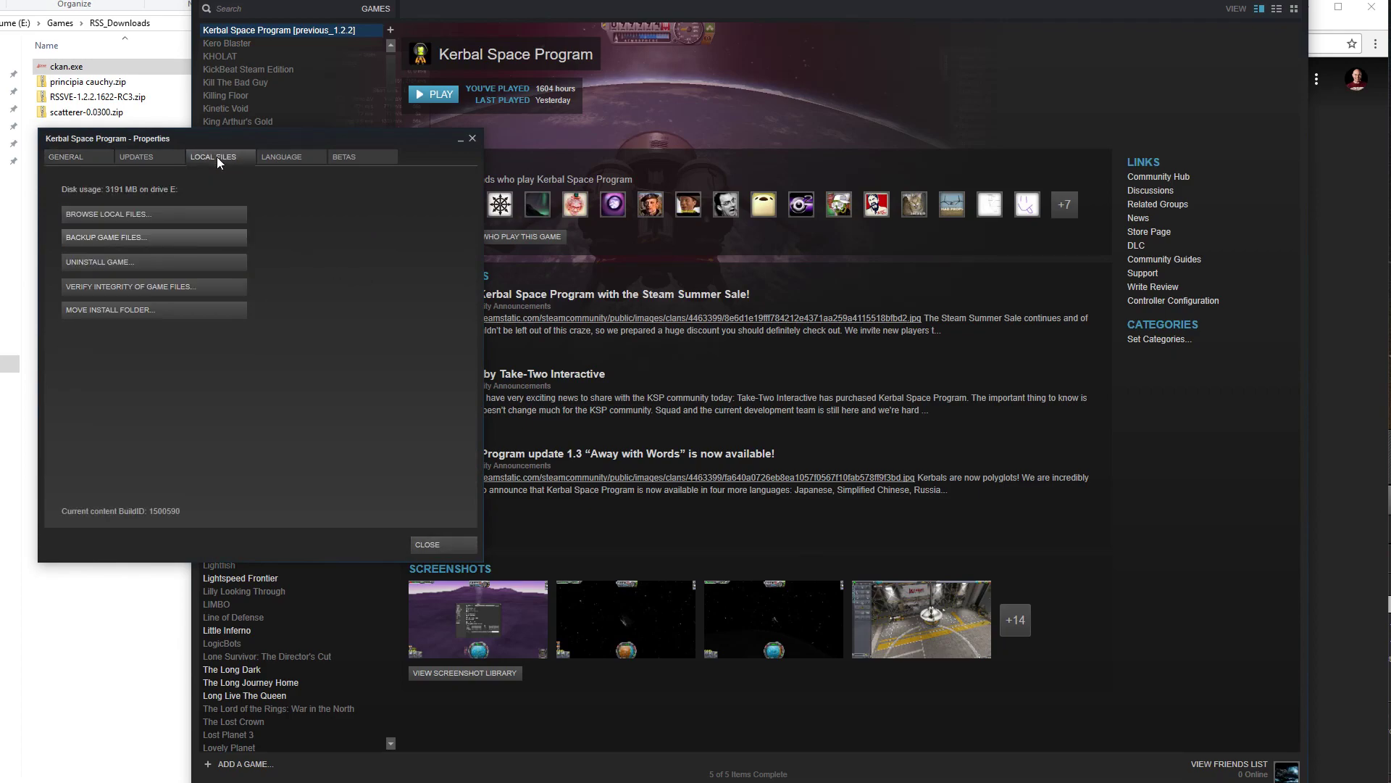
click(162, 215)
drag(290, 2, 1069, 0)
click(470, 137)
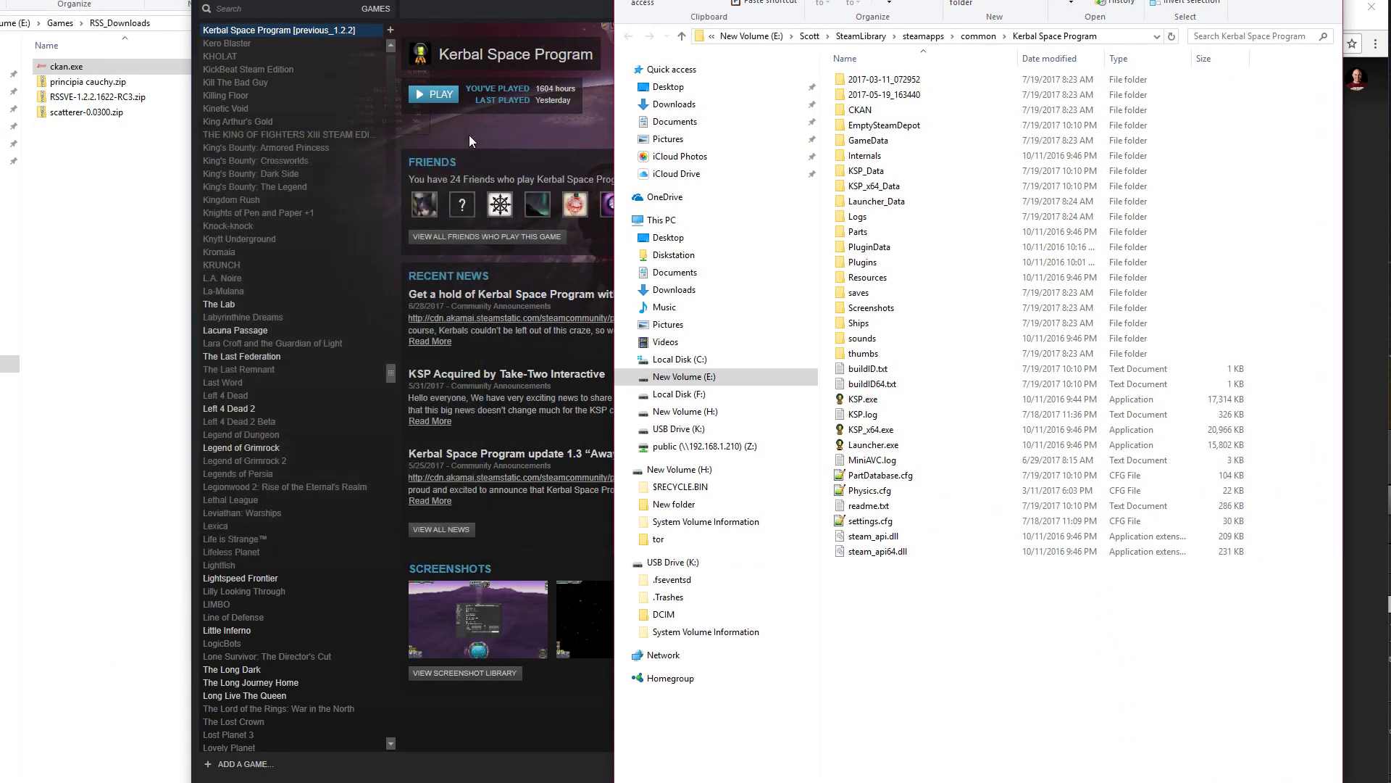
Copy the Kerbal Space Program folder from Steam's common folder into the RSS_Downloads folder.
click(977, 36)
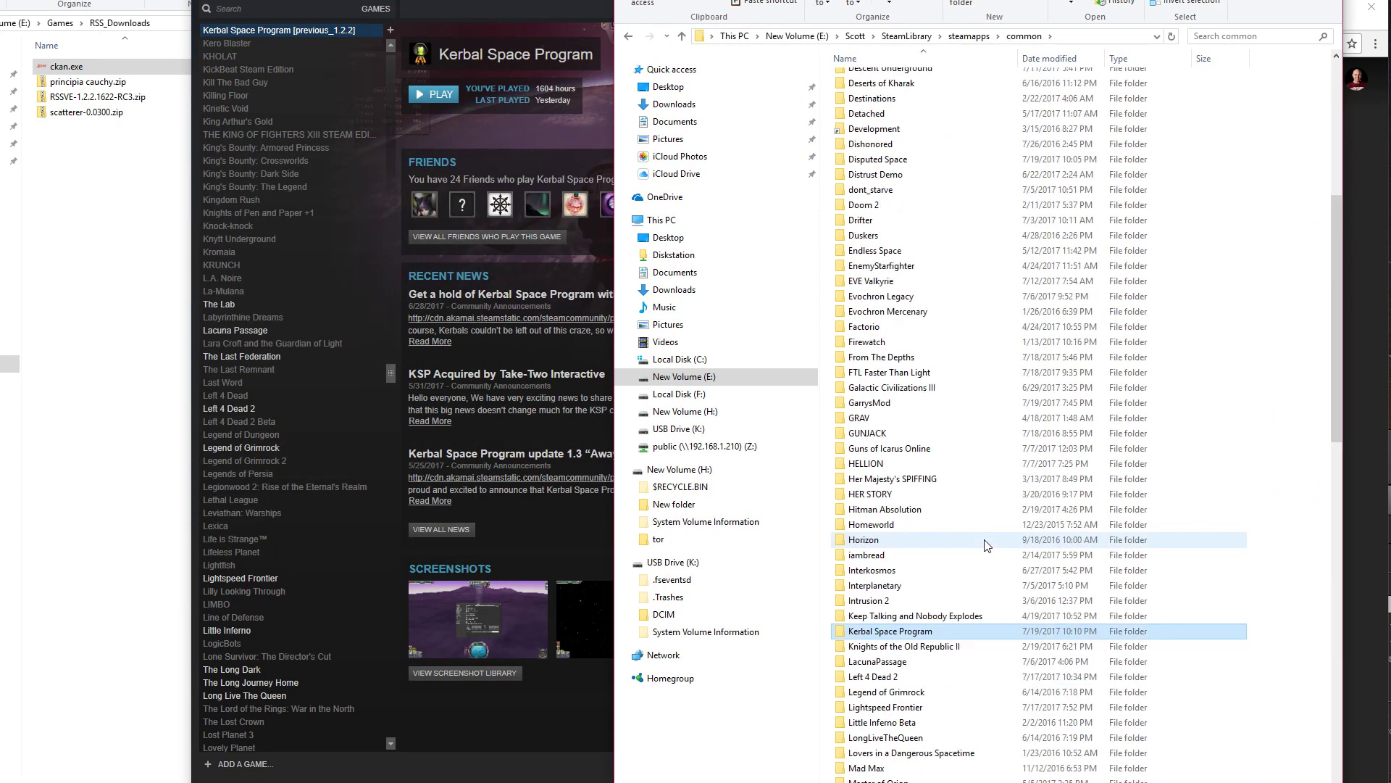
right_click(897, 632)
click(946, 531)
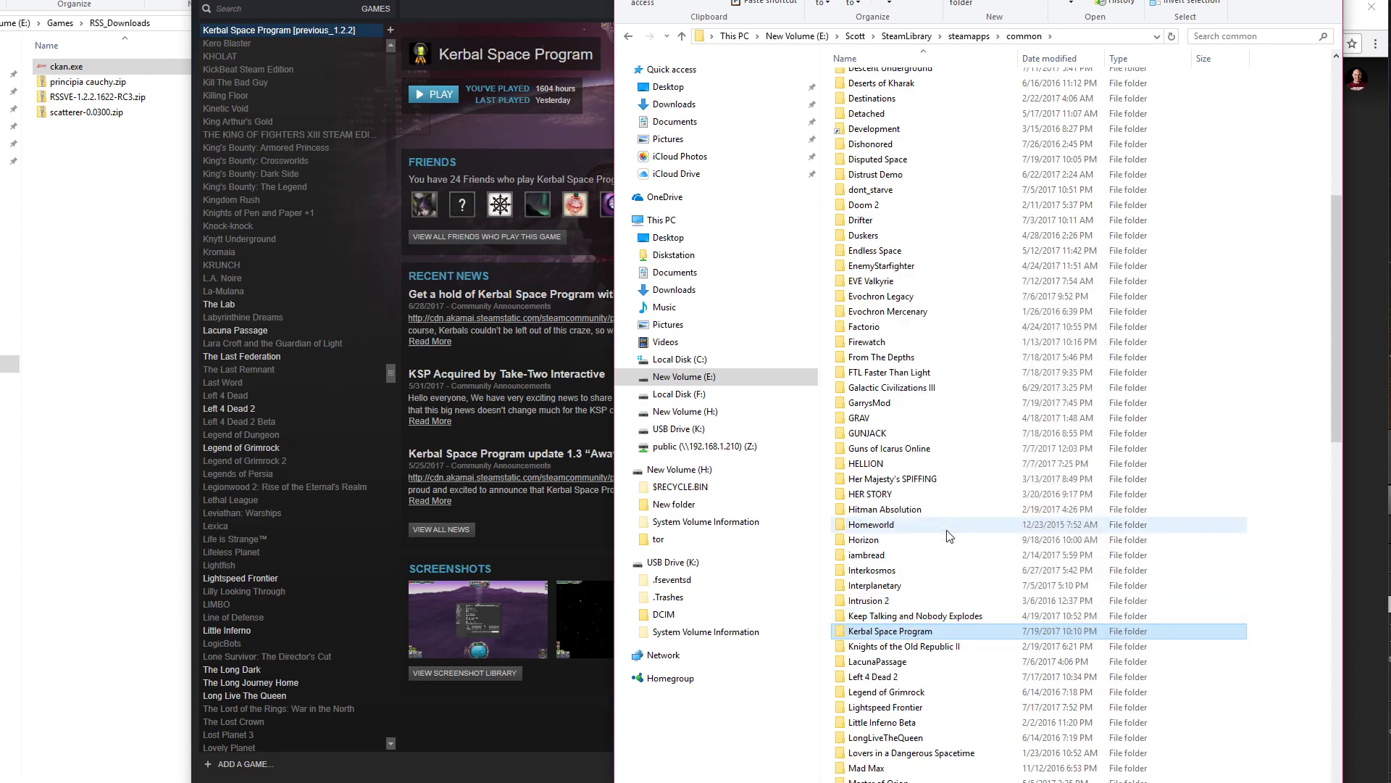
right_click(88, 240)
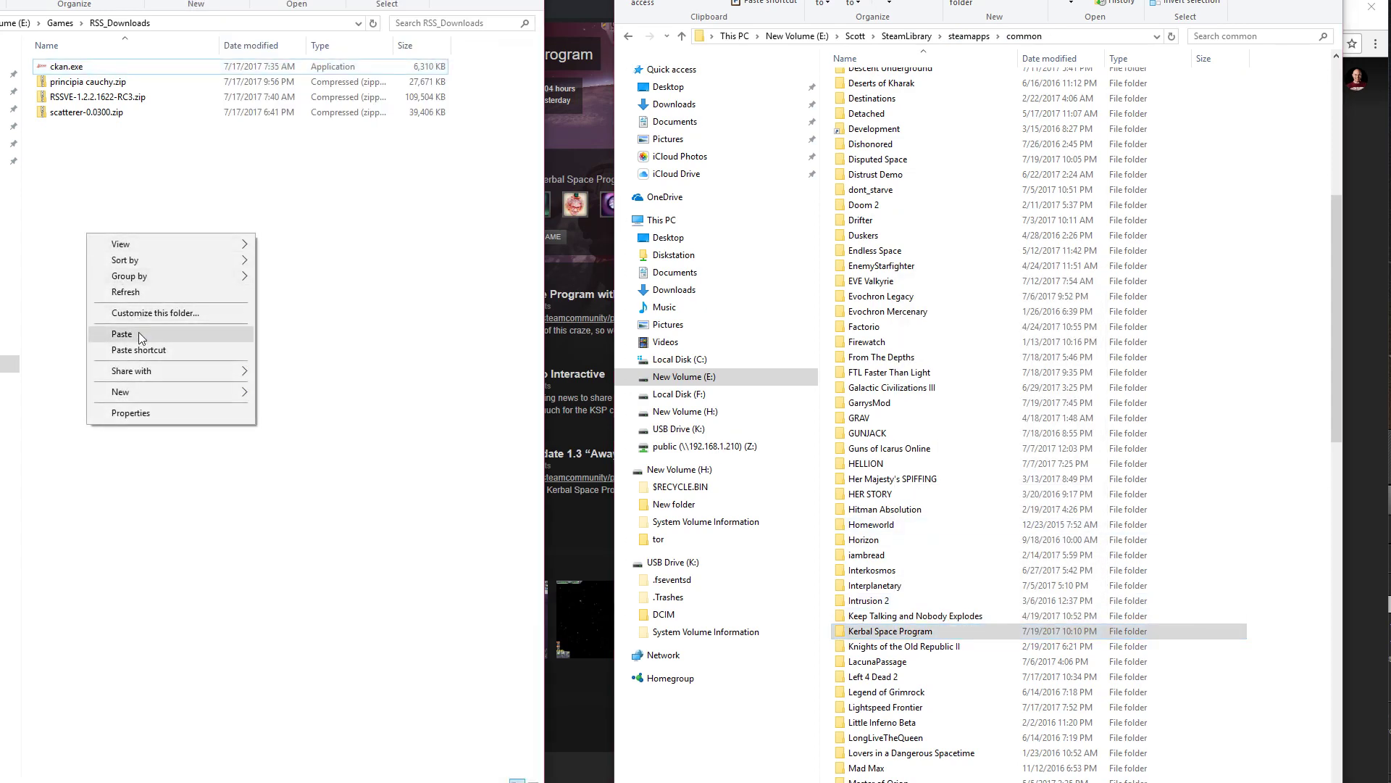
click(138, 332)
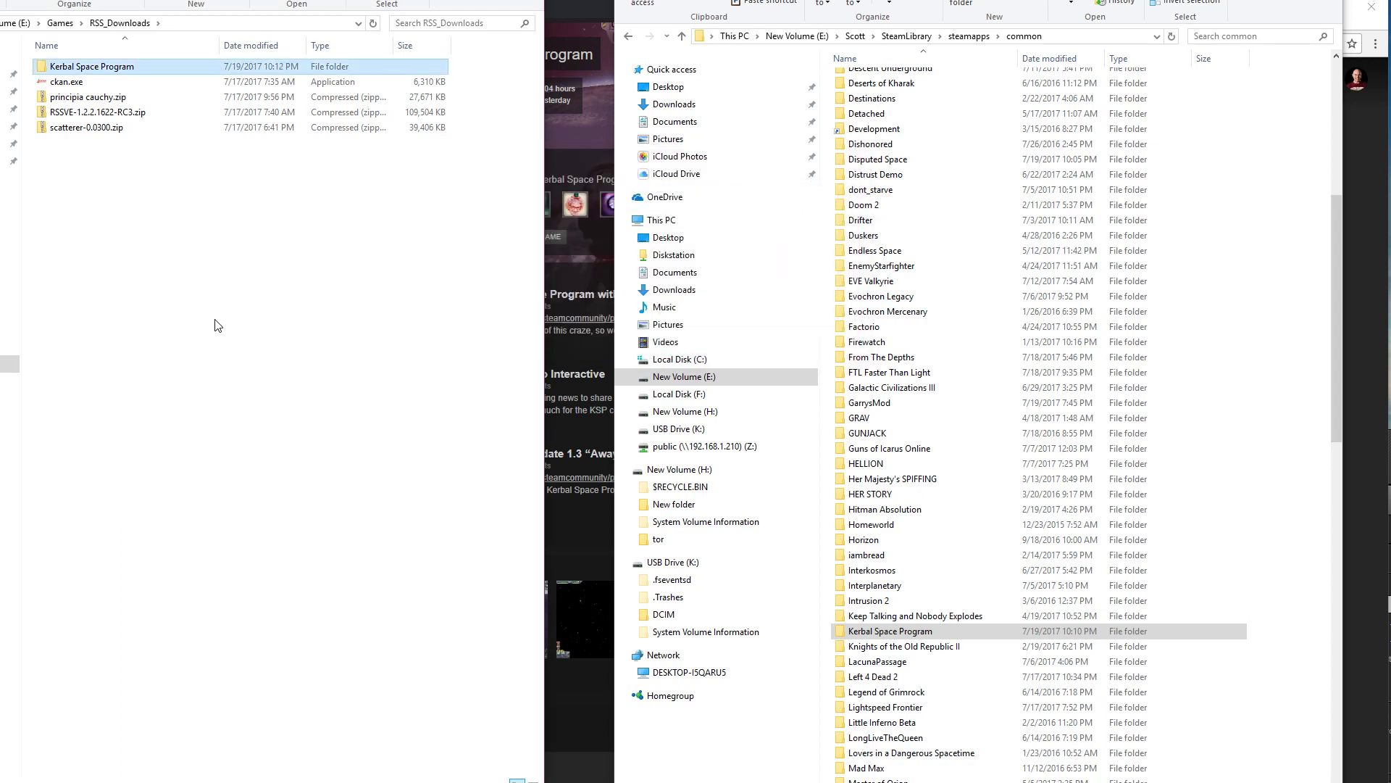
Copy ckan.exe from RSS_Downloads into the copied Kerbal Space Program folder.
right_click(63, 85)
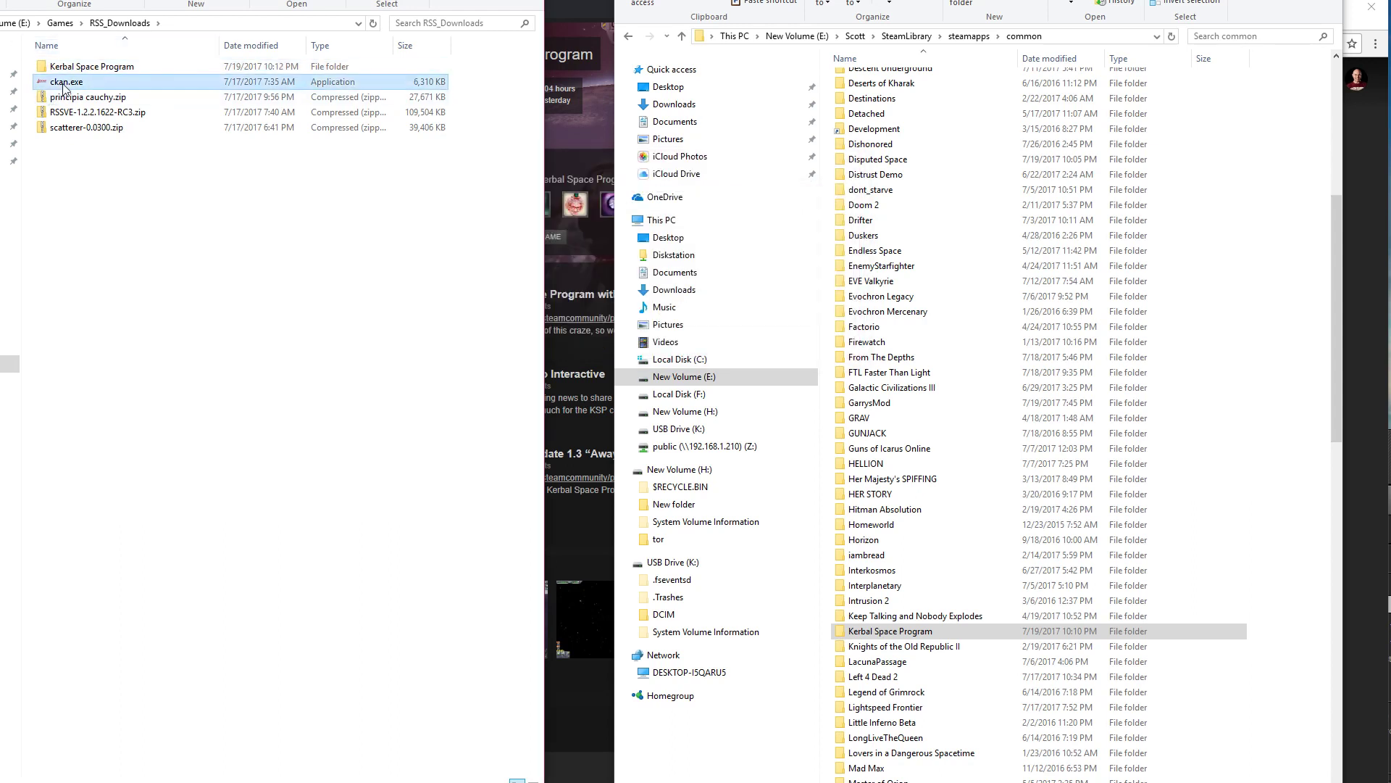
click(140, 312)
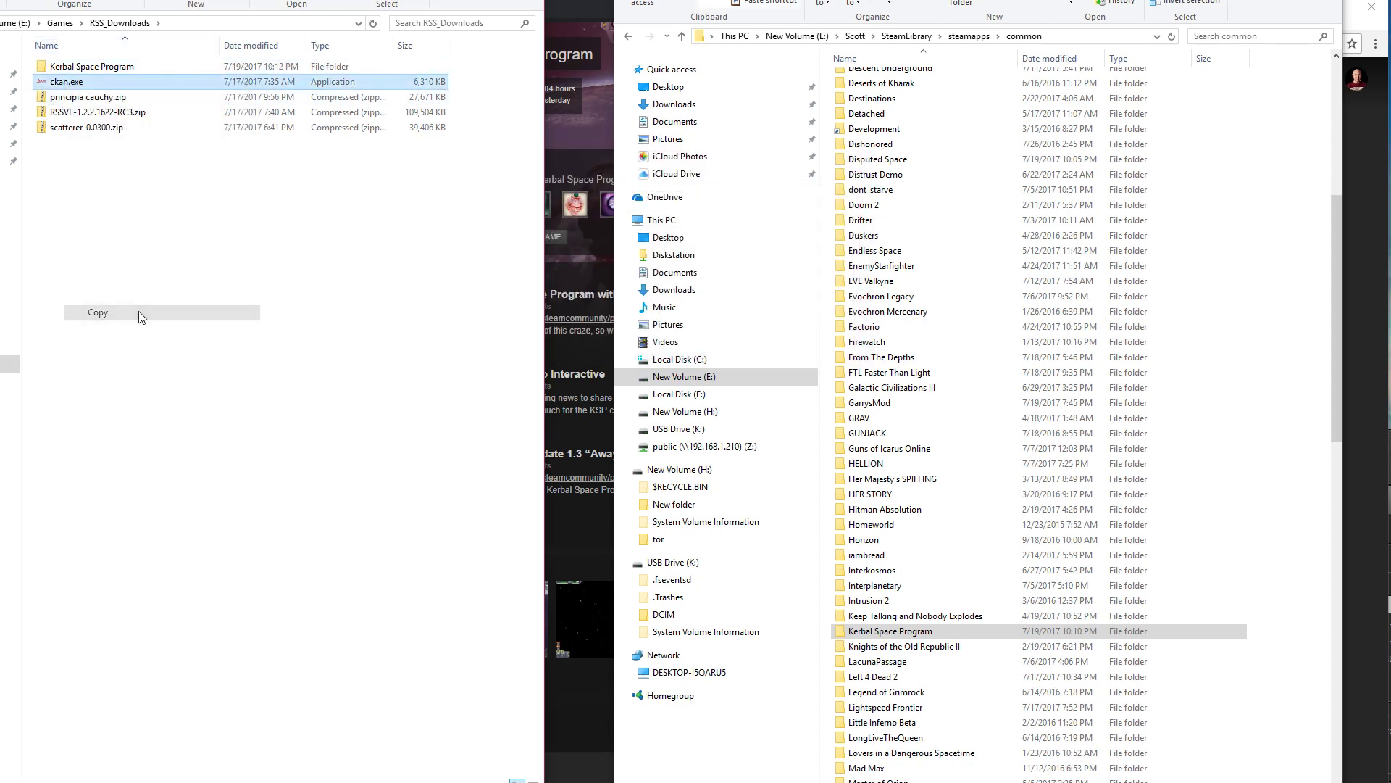
click(109, 67)
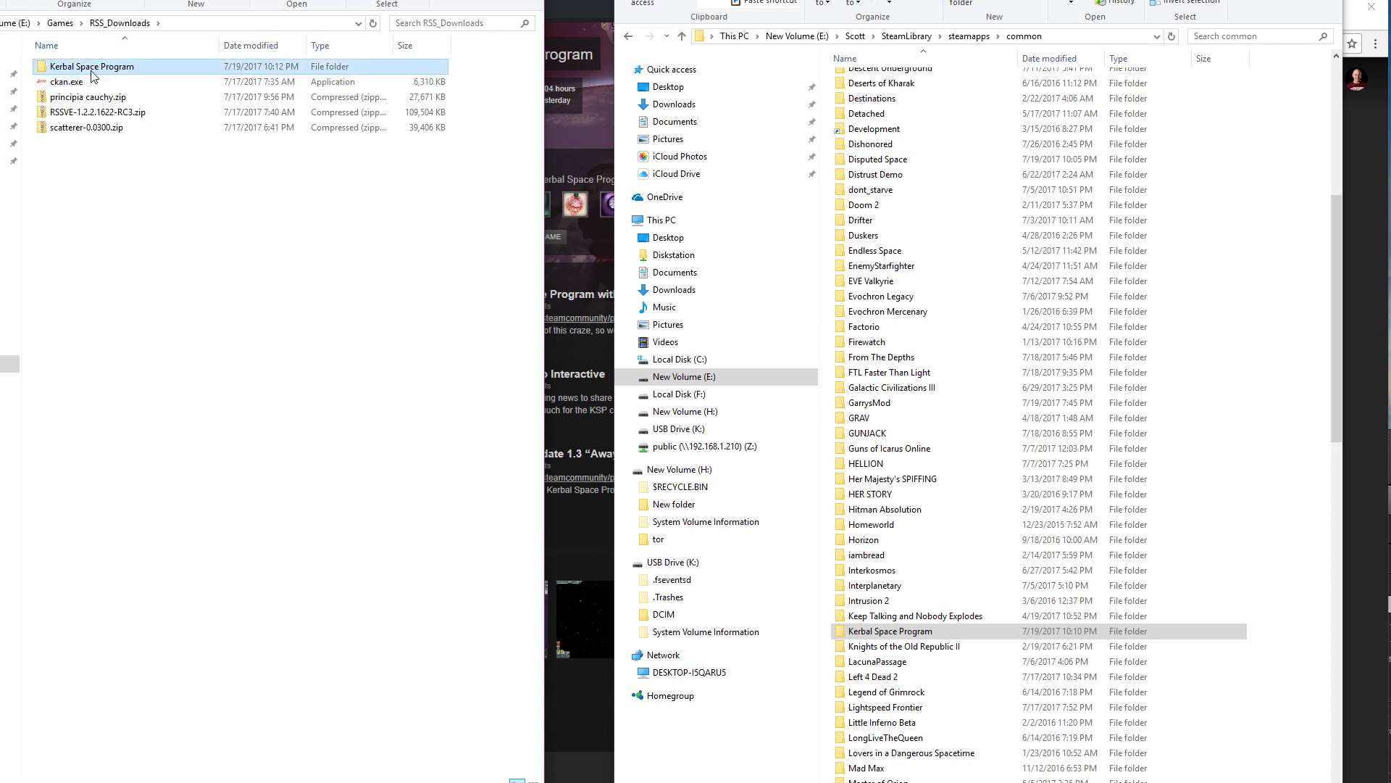
double_click(92, 71)
right_click(248, 663)
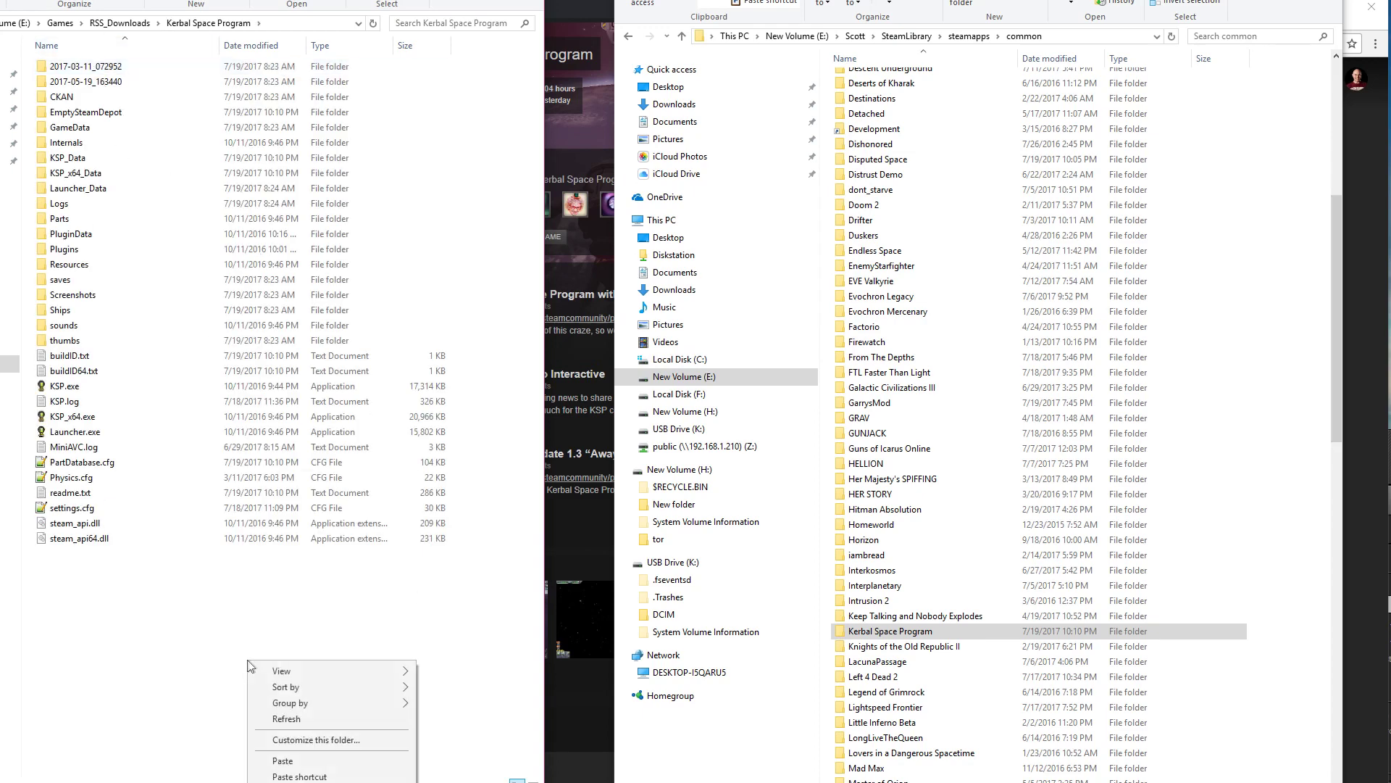
click(332, 760)
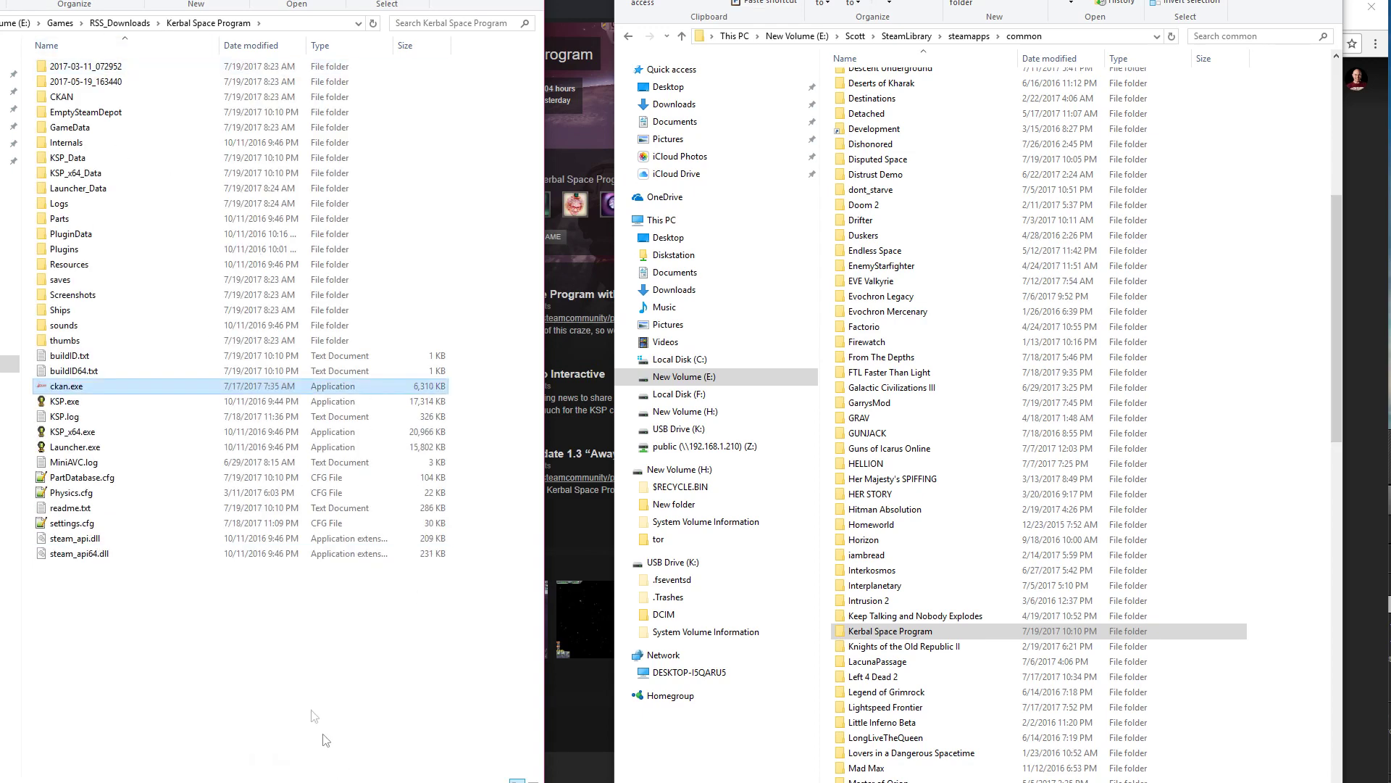
Launch the copied ckan.exe, let it refresh the modlist on every load, and enlarge its window over the file windows.
double_click(70, 388)
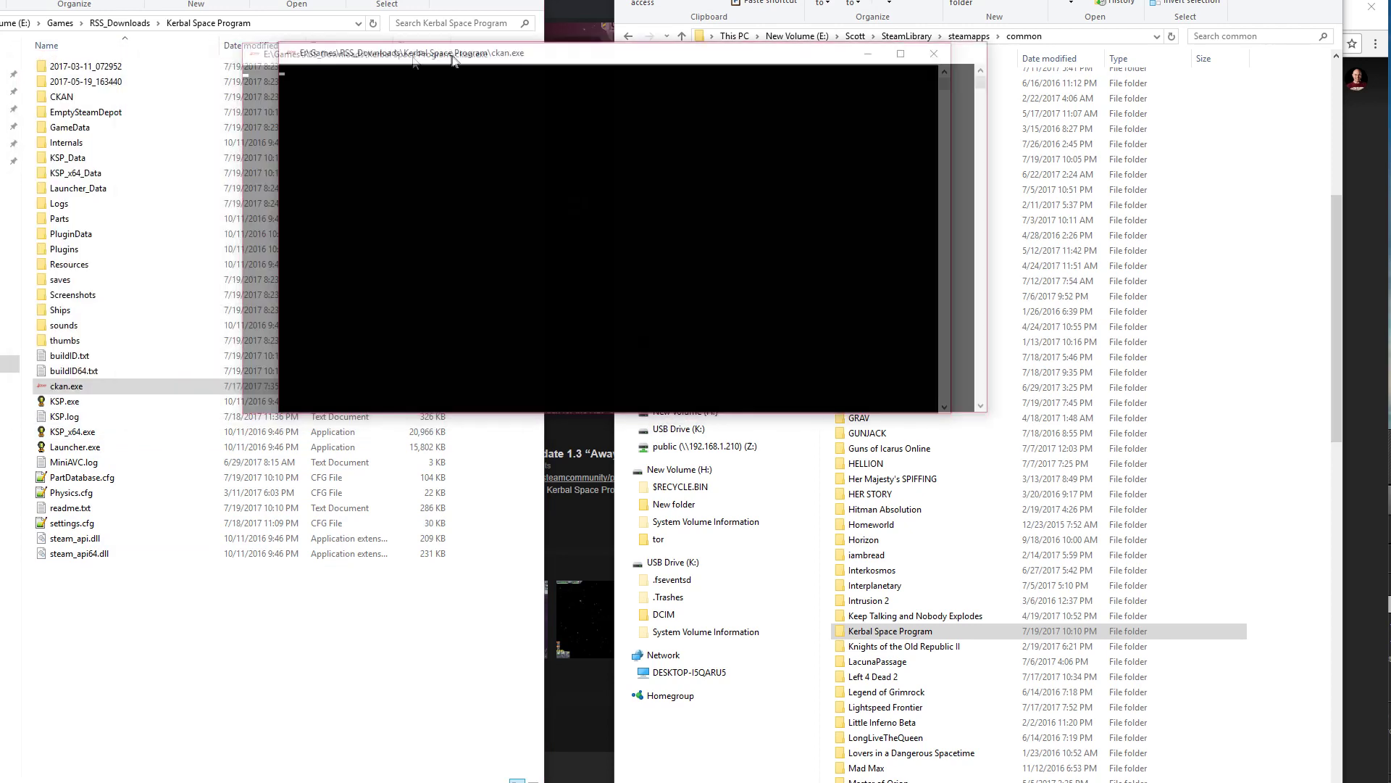
click(359, 147)
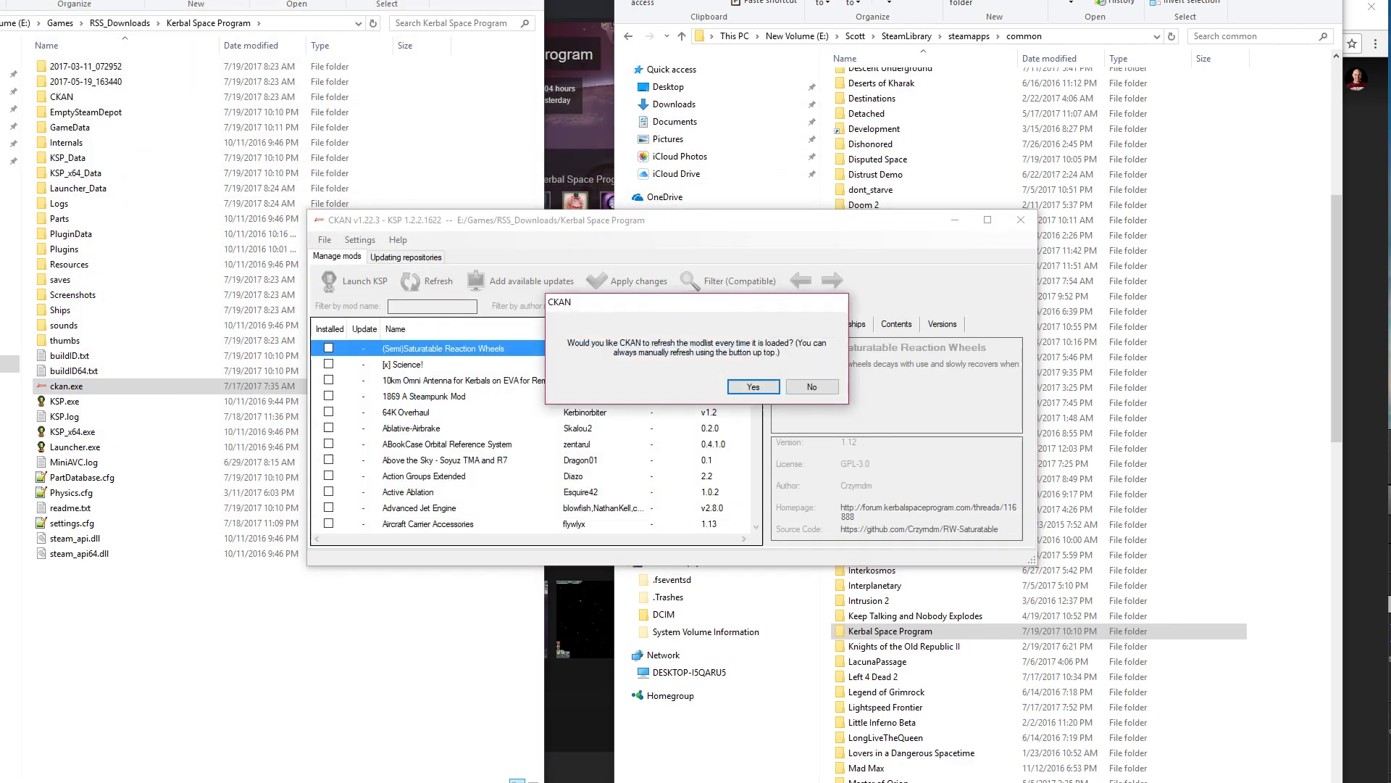
click(753, 388)
scroll(545, 401, down, 10)
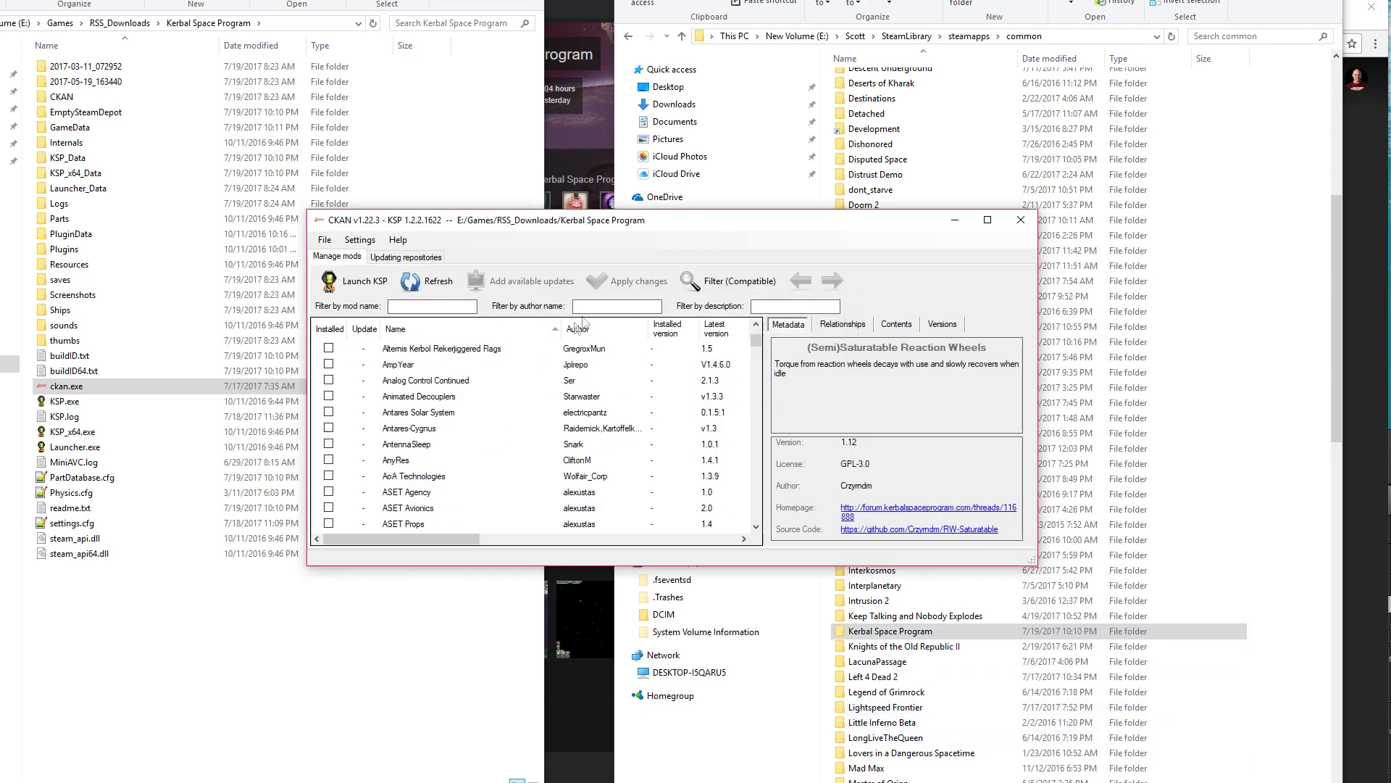
drag(310, 210, 53, 56)
drag(1034, 563, 1275, 754)
scroll(512, 497, down, 7)
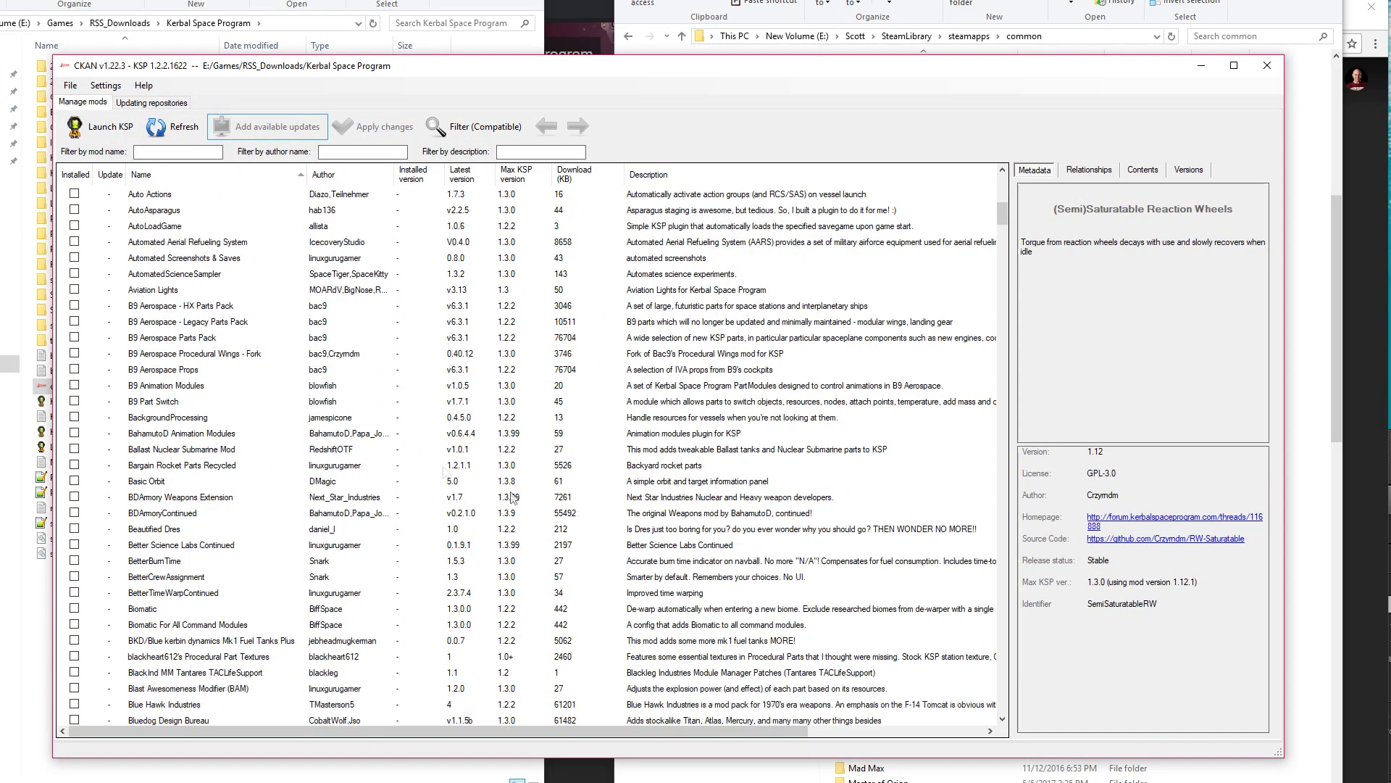
Filter the mods by "reali", mark Realistic Progression Zero for installation, and choose the Real Solar System Textures - 8192 x 4096.
click(159, 150)
text(reali)
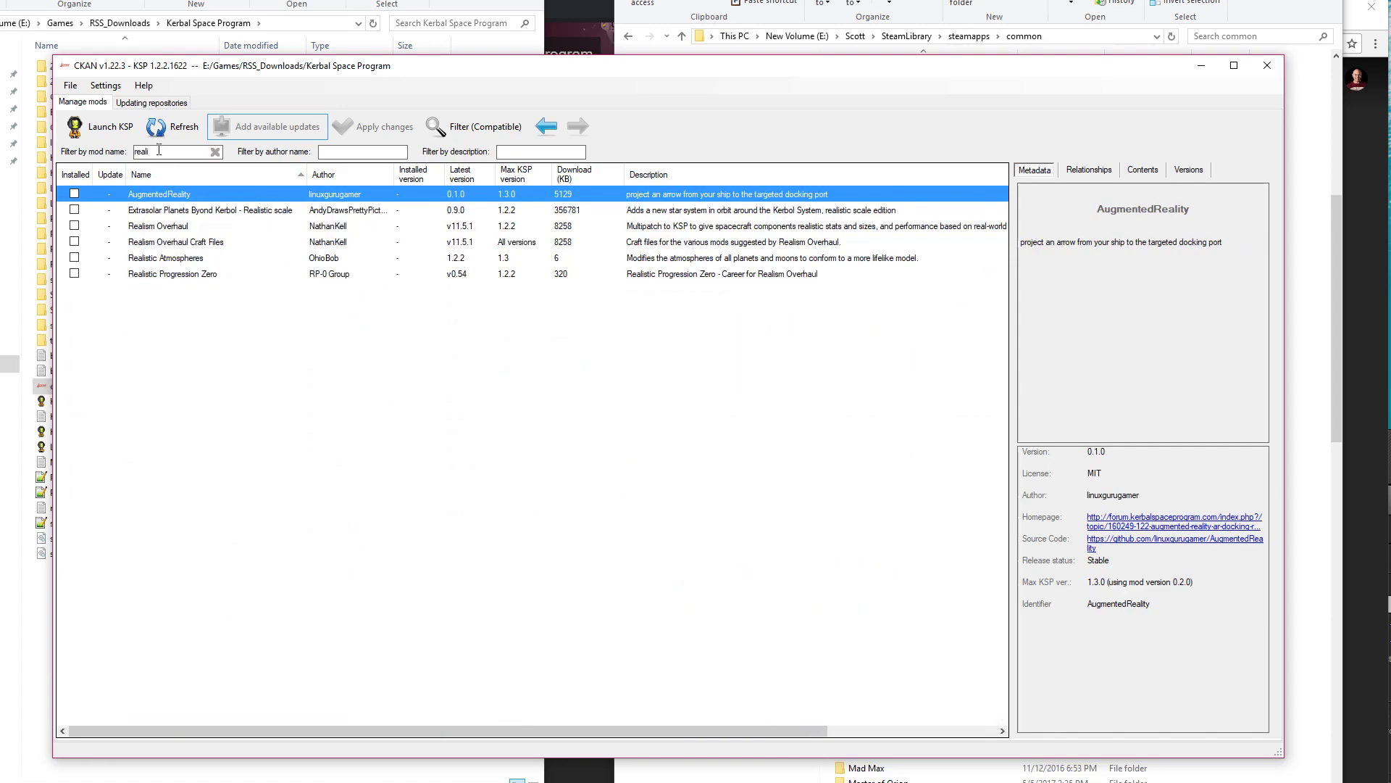
click(144, 275)
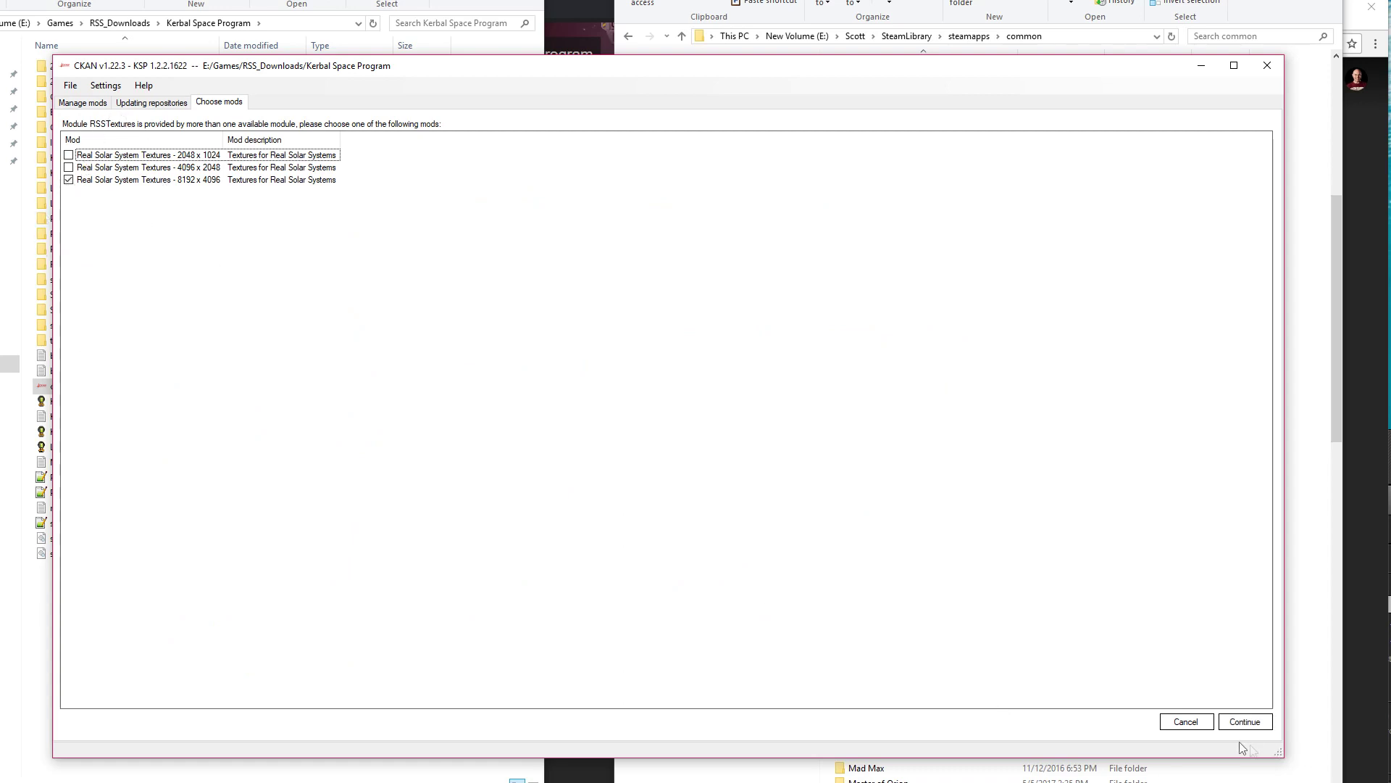
click(1247, 725)
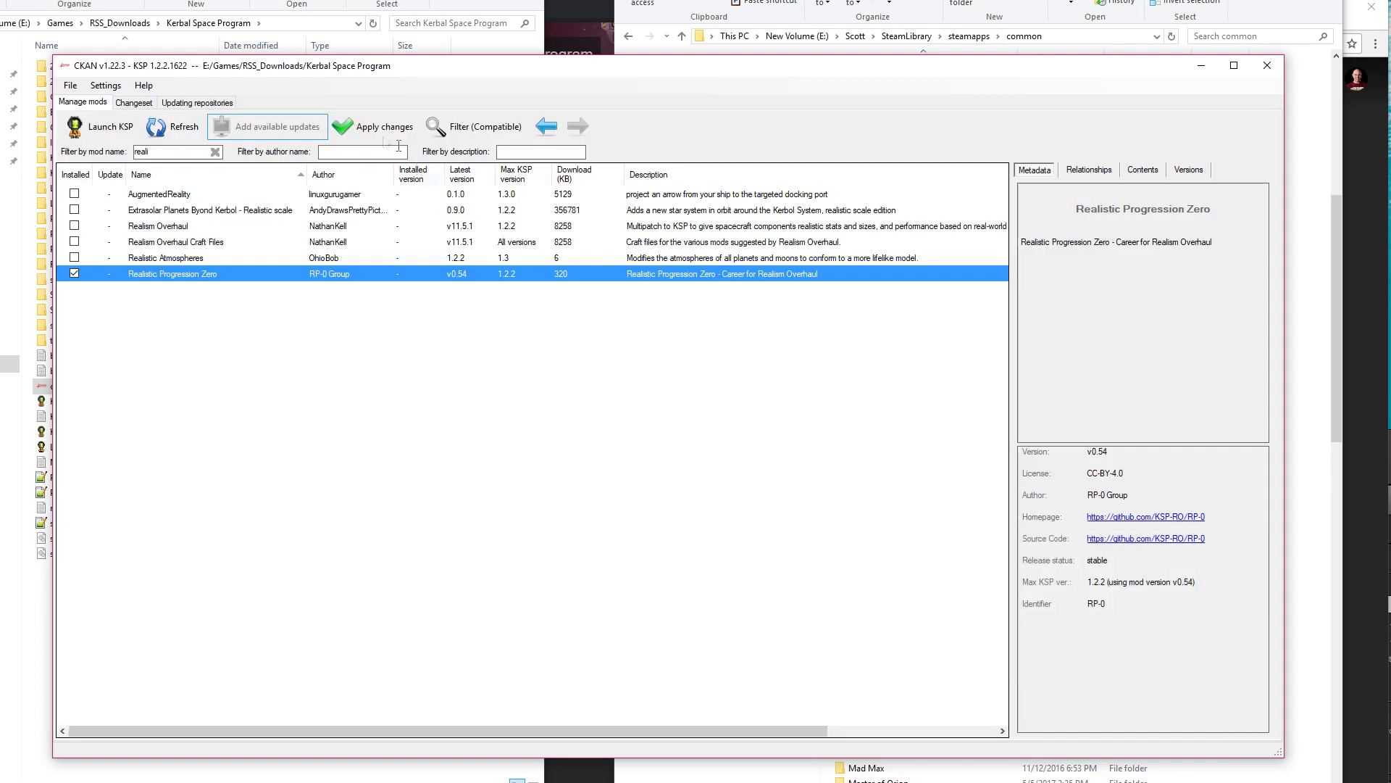
Try to install the Realistic Progression Zero changeset with all recommended mods, including Toolbar.
click(358, 125)
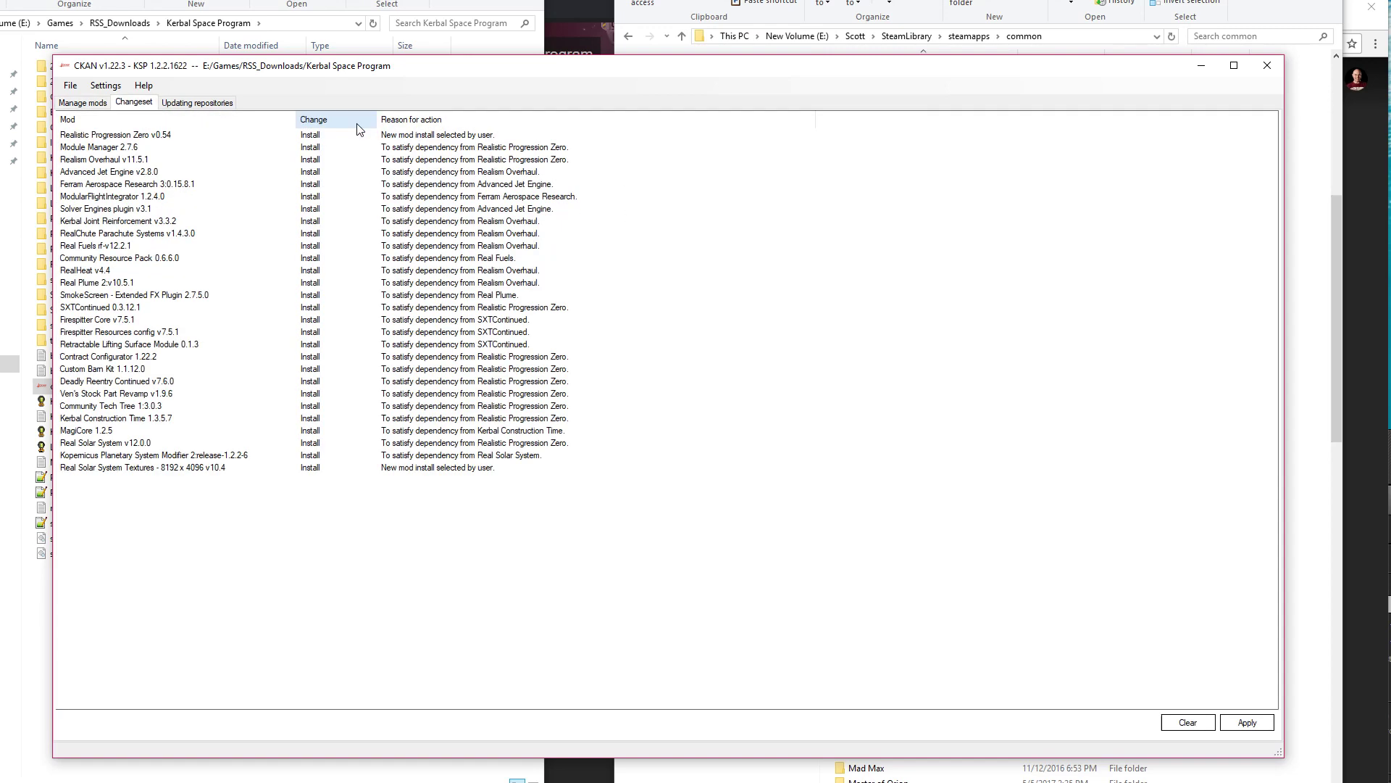
click(1247, 722)
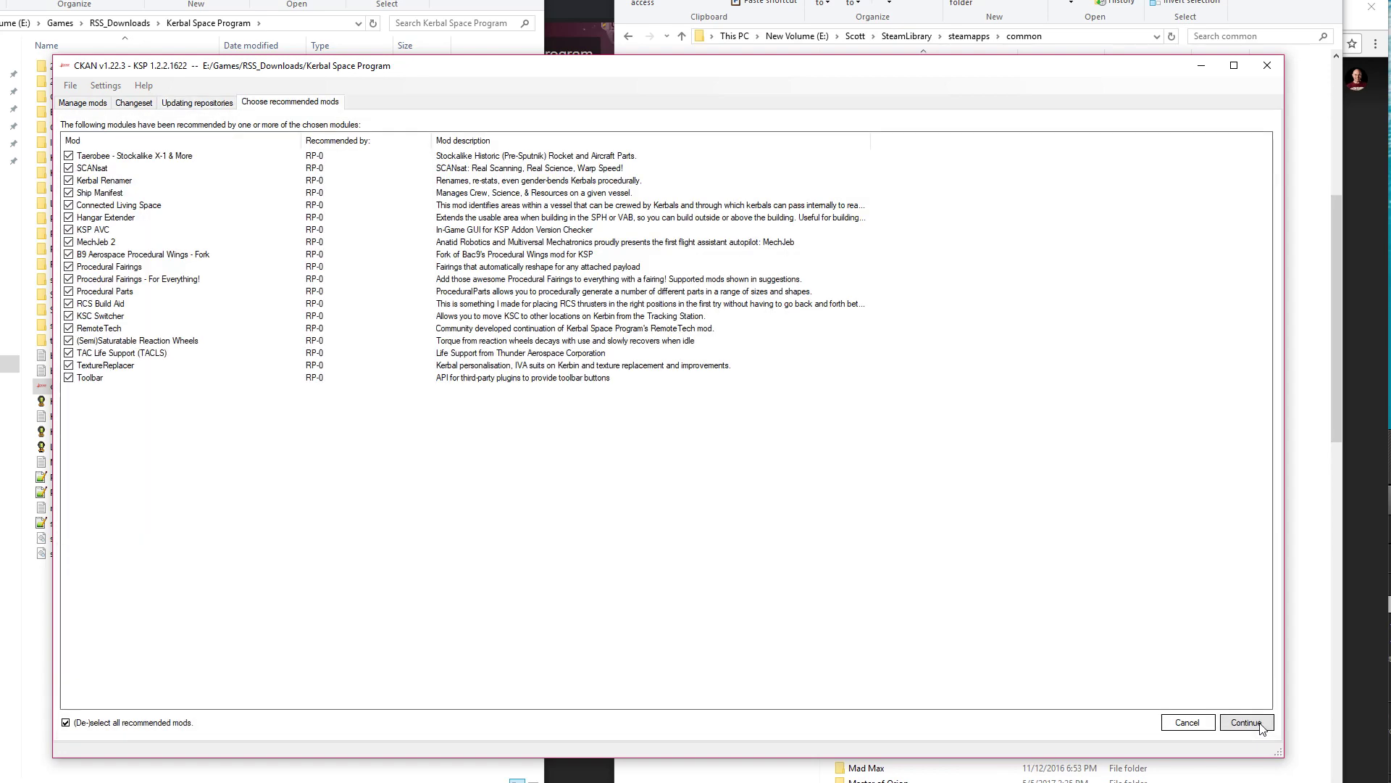
click(1244, 723)
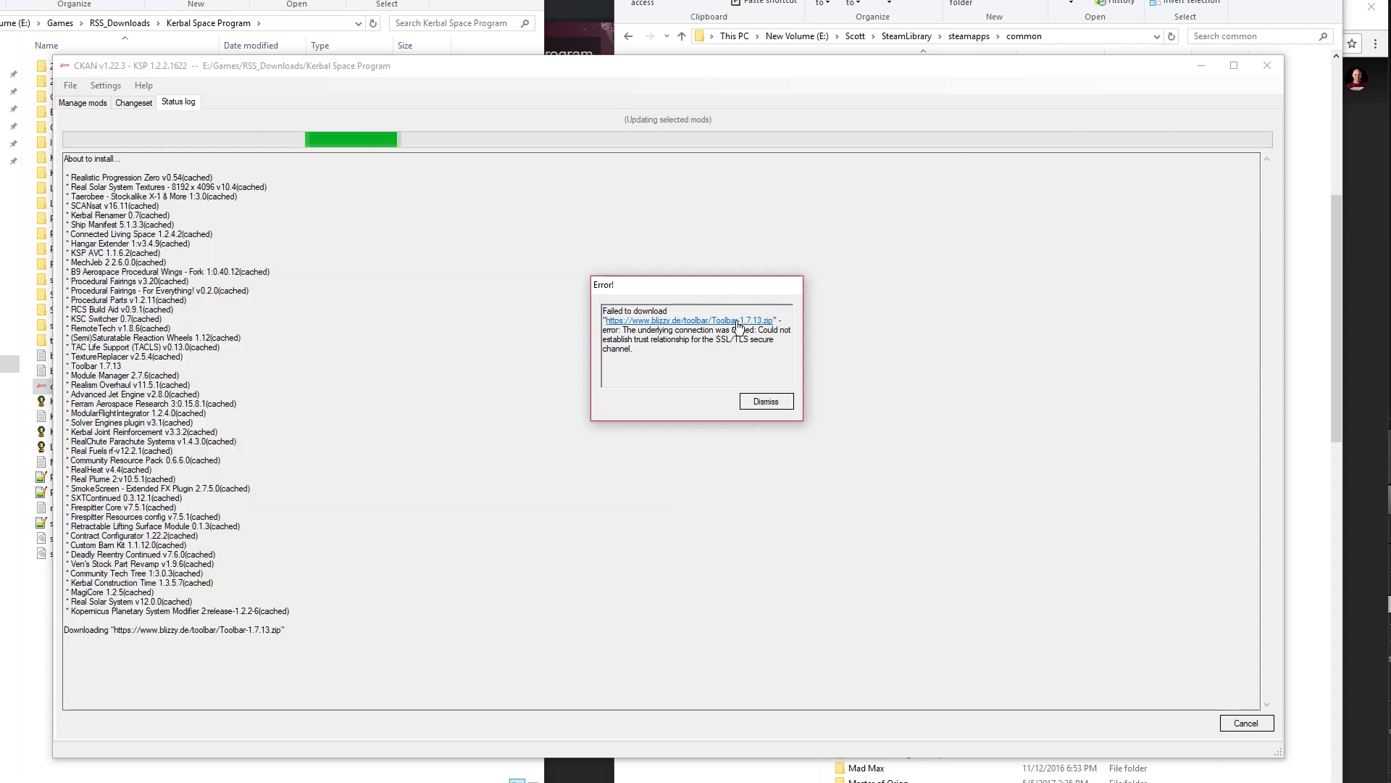
click(621, 325)
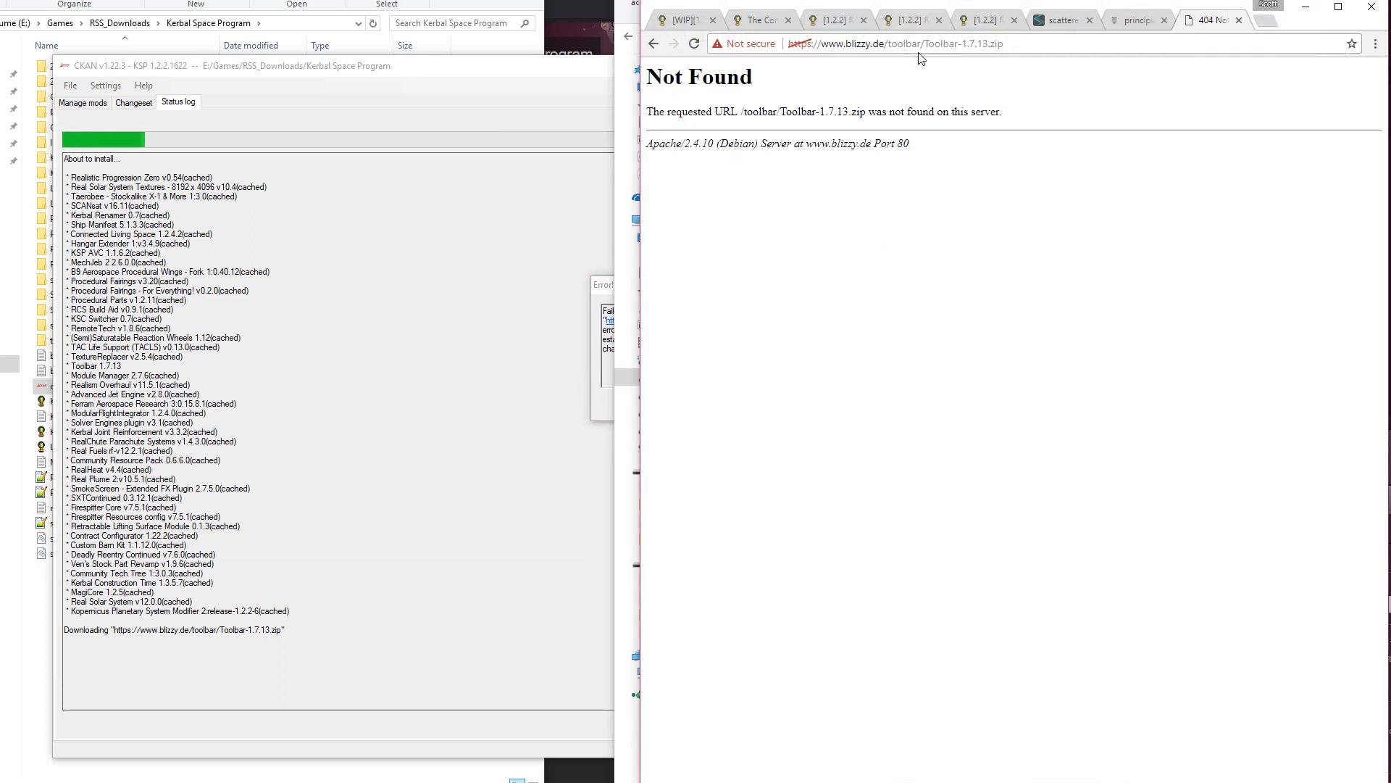
shift+click(1009, 43)
text(/)
key(Return)
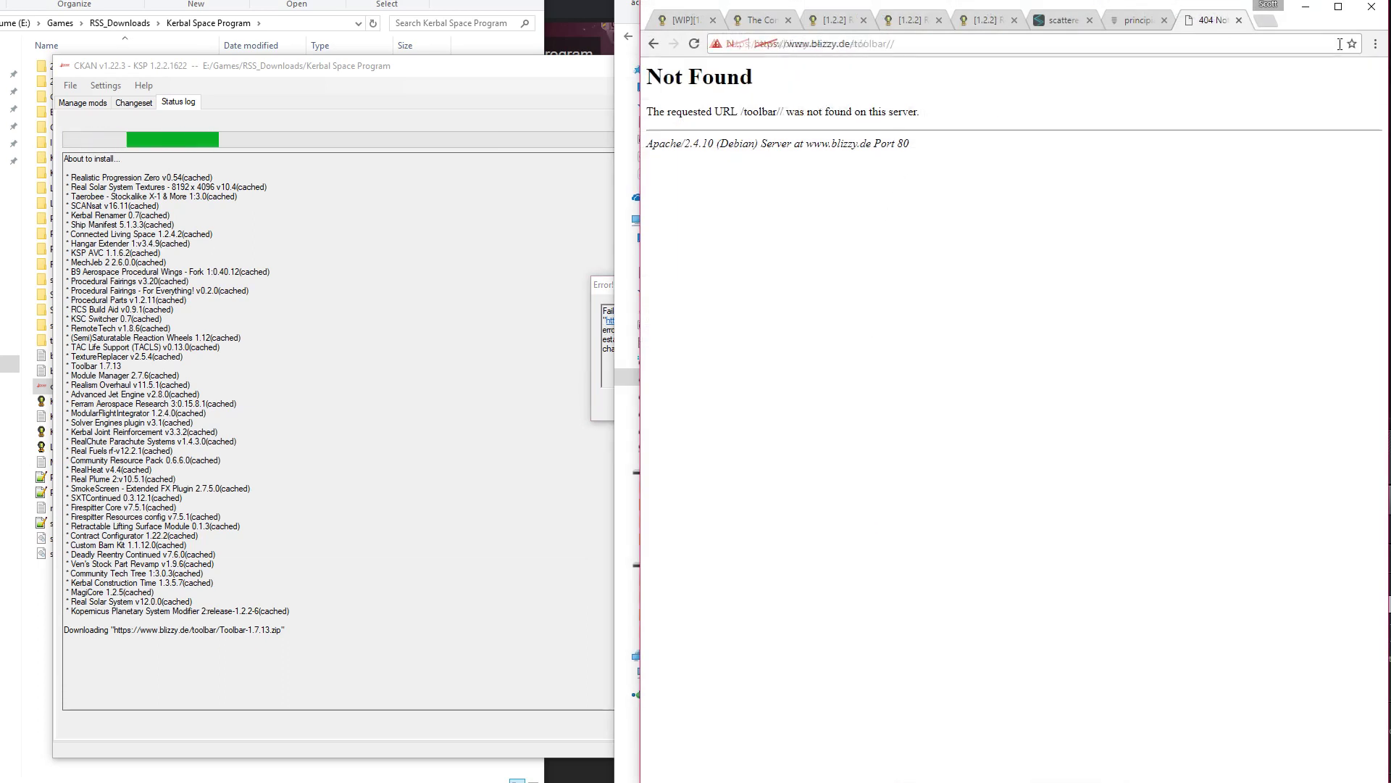
click(988, 44)
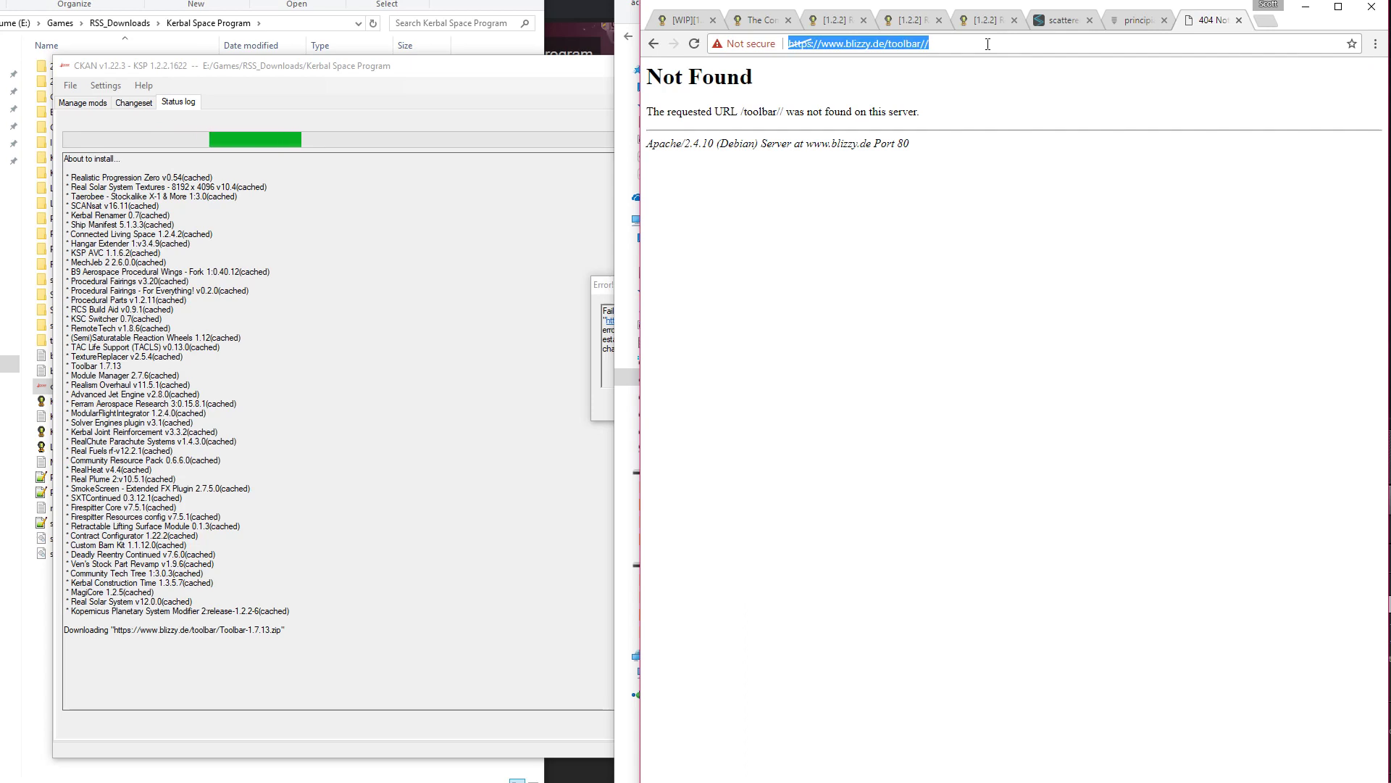
key(ctrl+t)
Return to CKAN and install the Realistic Progression Zero changeset with the recommended mods except Toolbar.
click(409, 145)
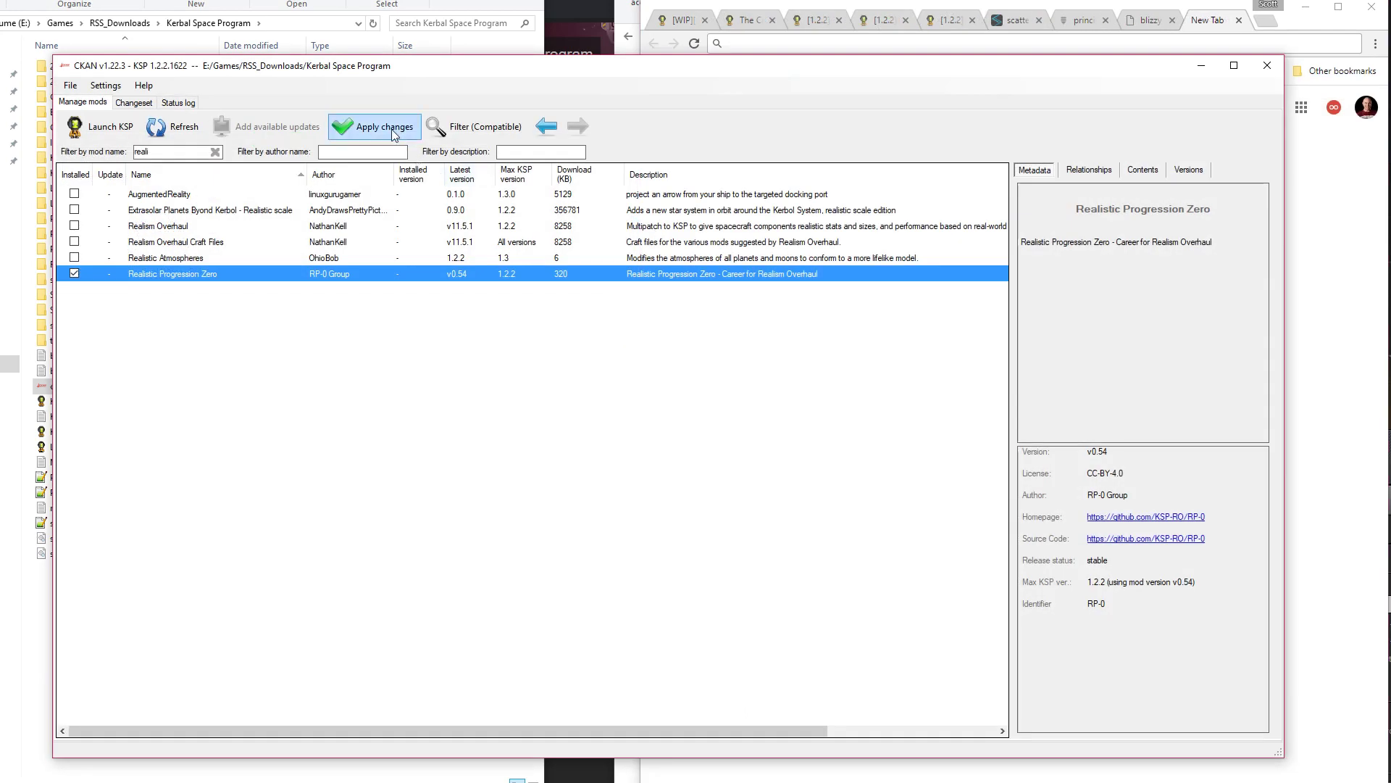
click(391, 128)
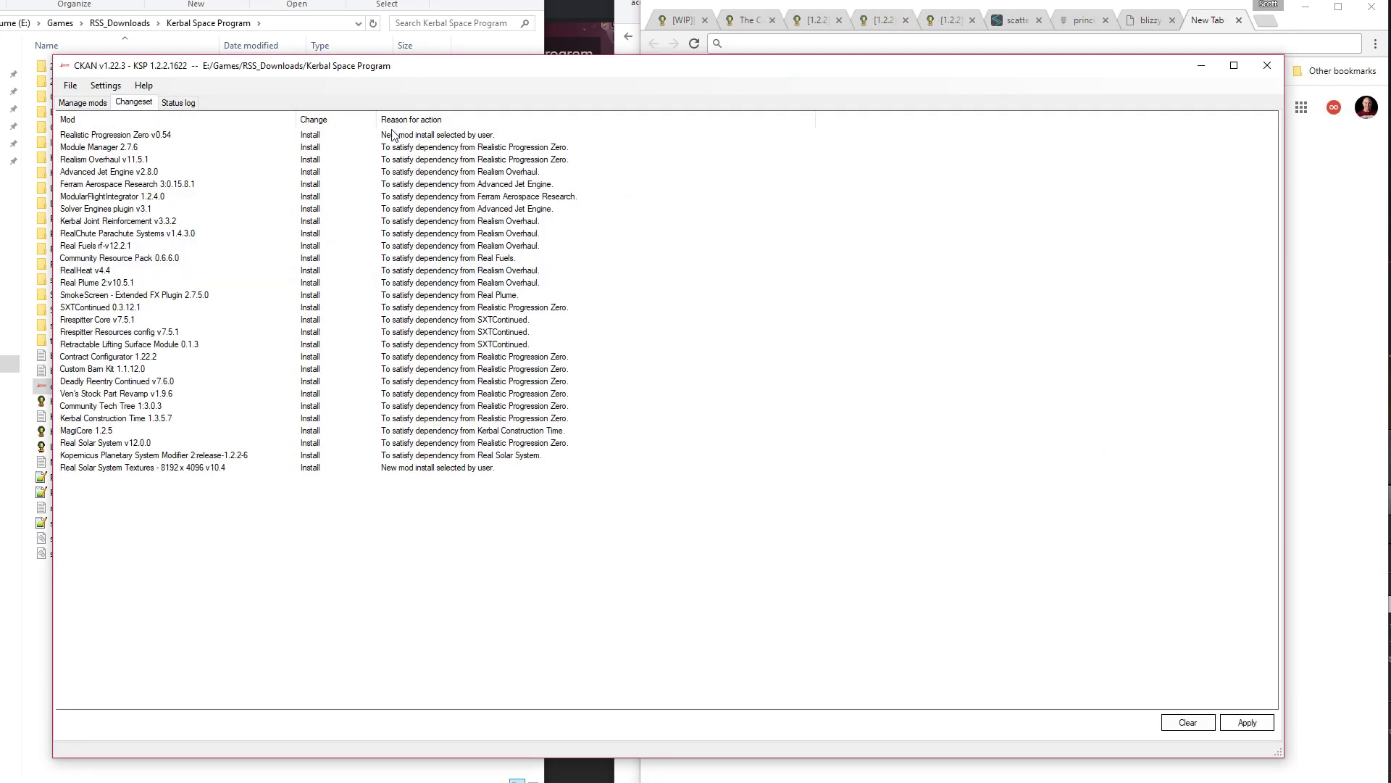
click(1247, 722)
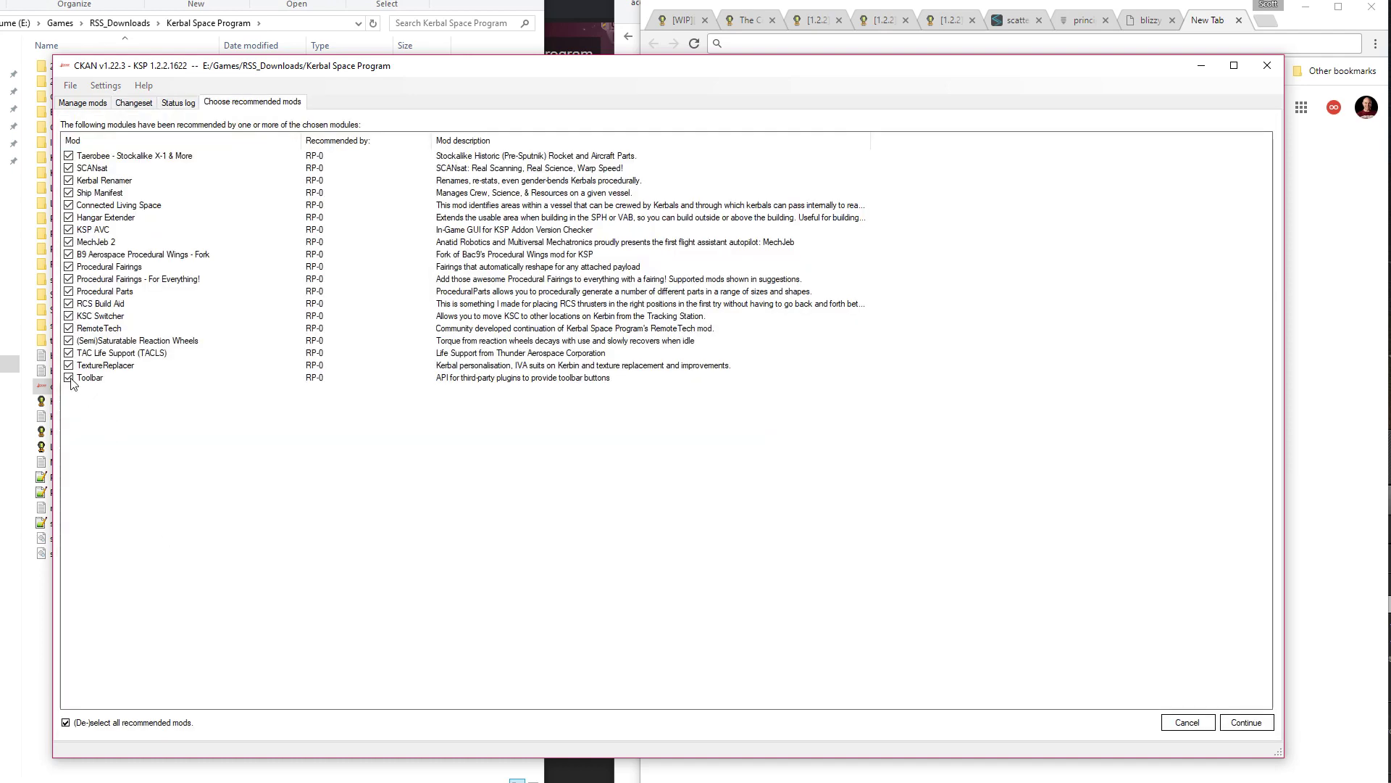
click(1246, 723)
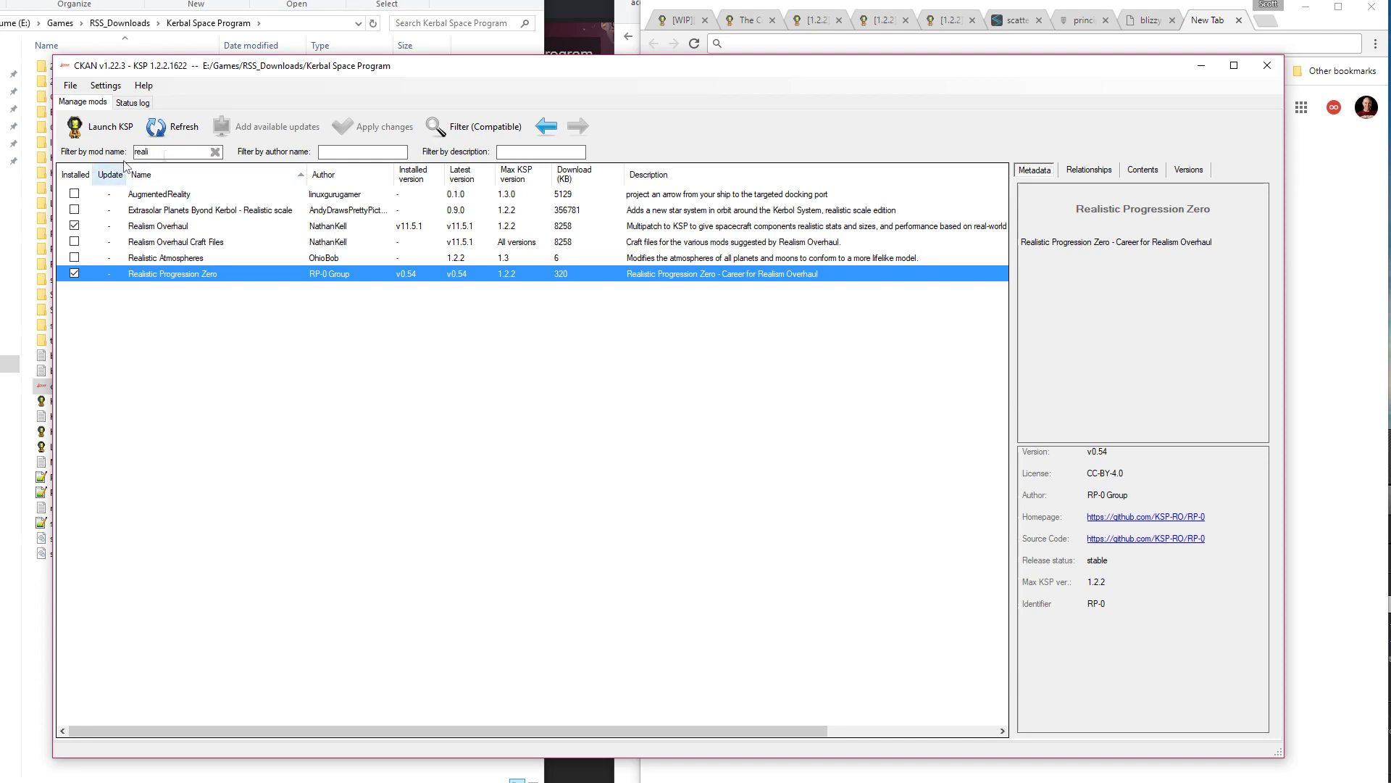
Filter the mods by "env" and install Environmental Visual Enhancements with RSS Visual Enhancements as its configuration.
text(env)
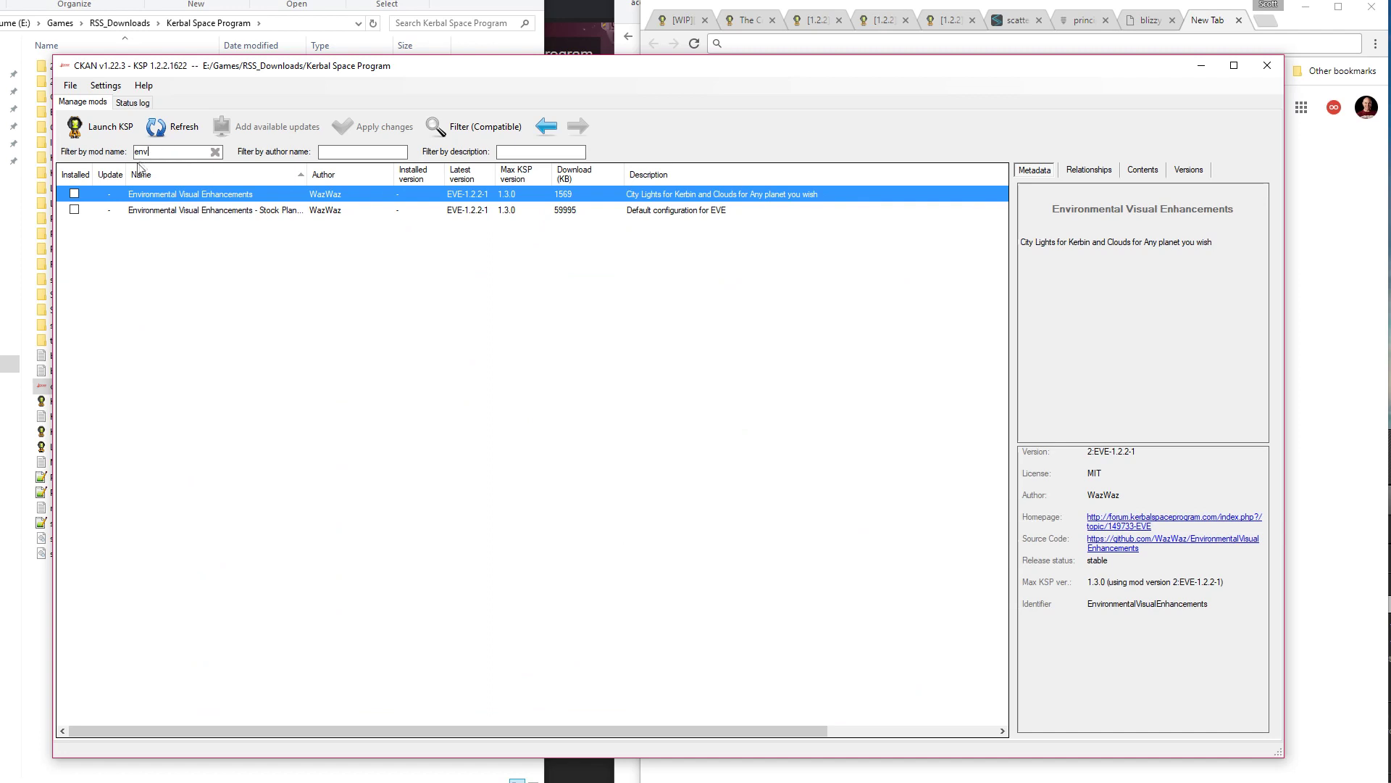
key(space)
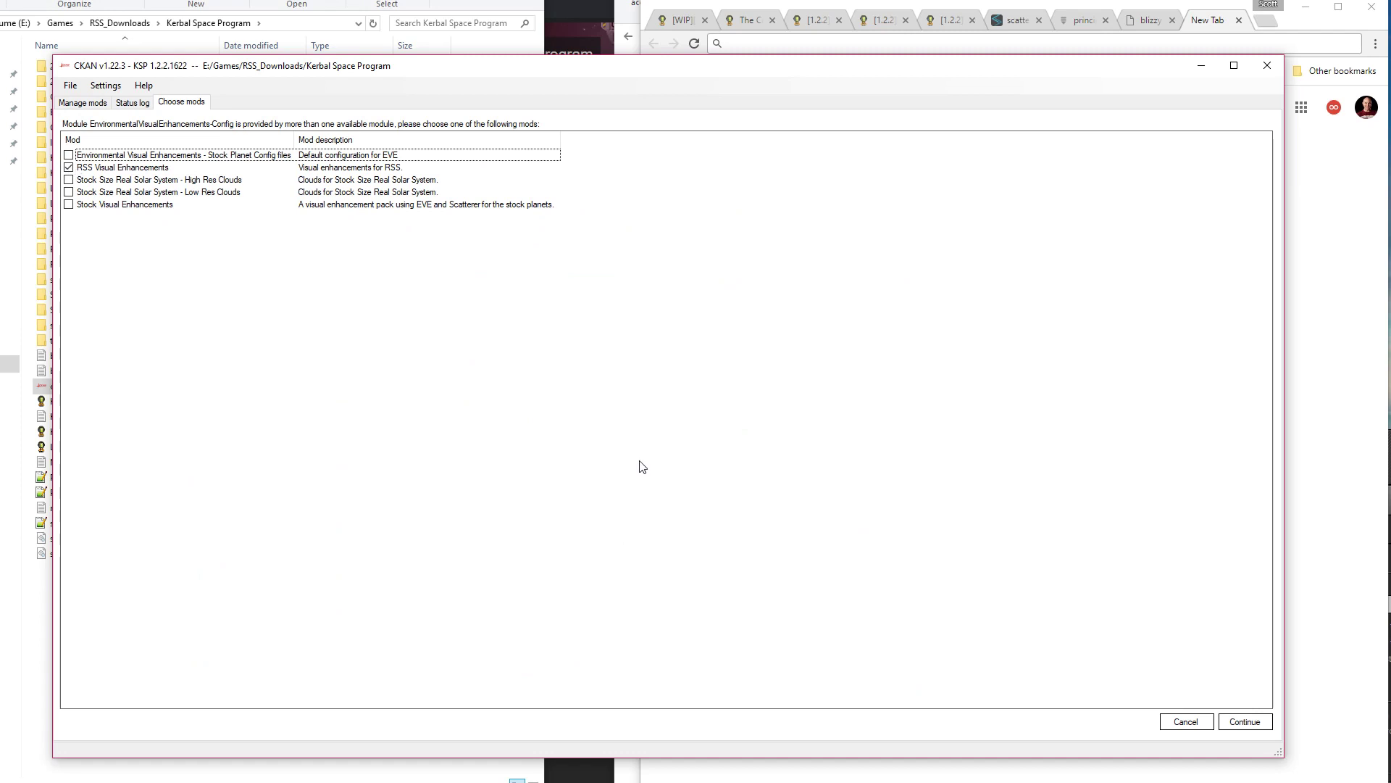
click(1247, 722)
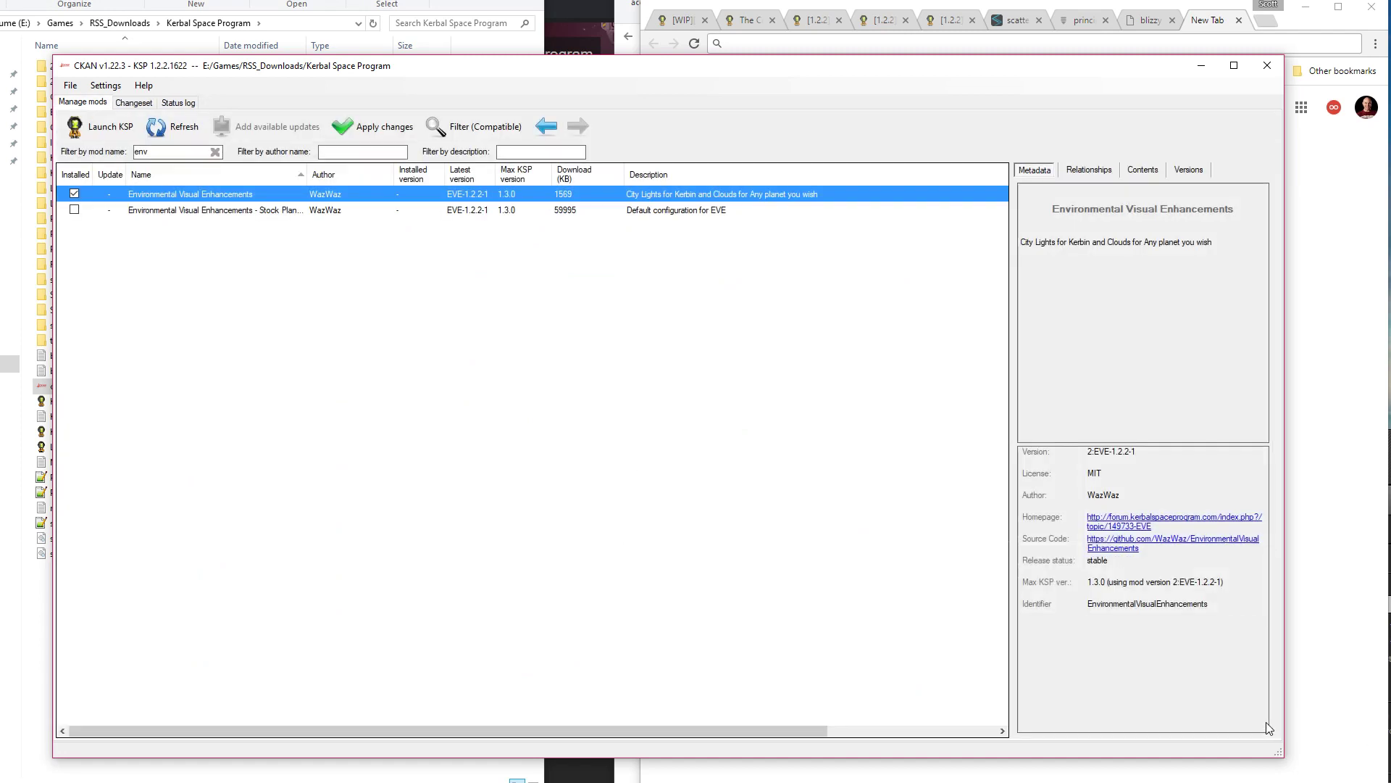
click(377, 128)
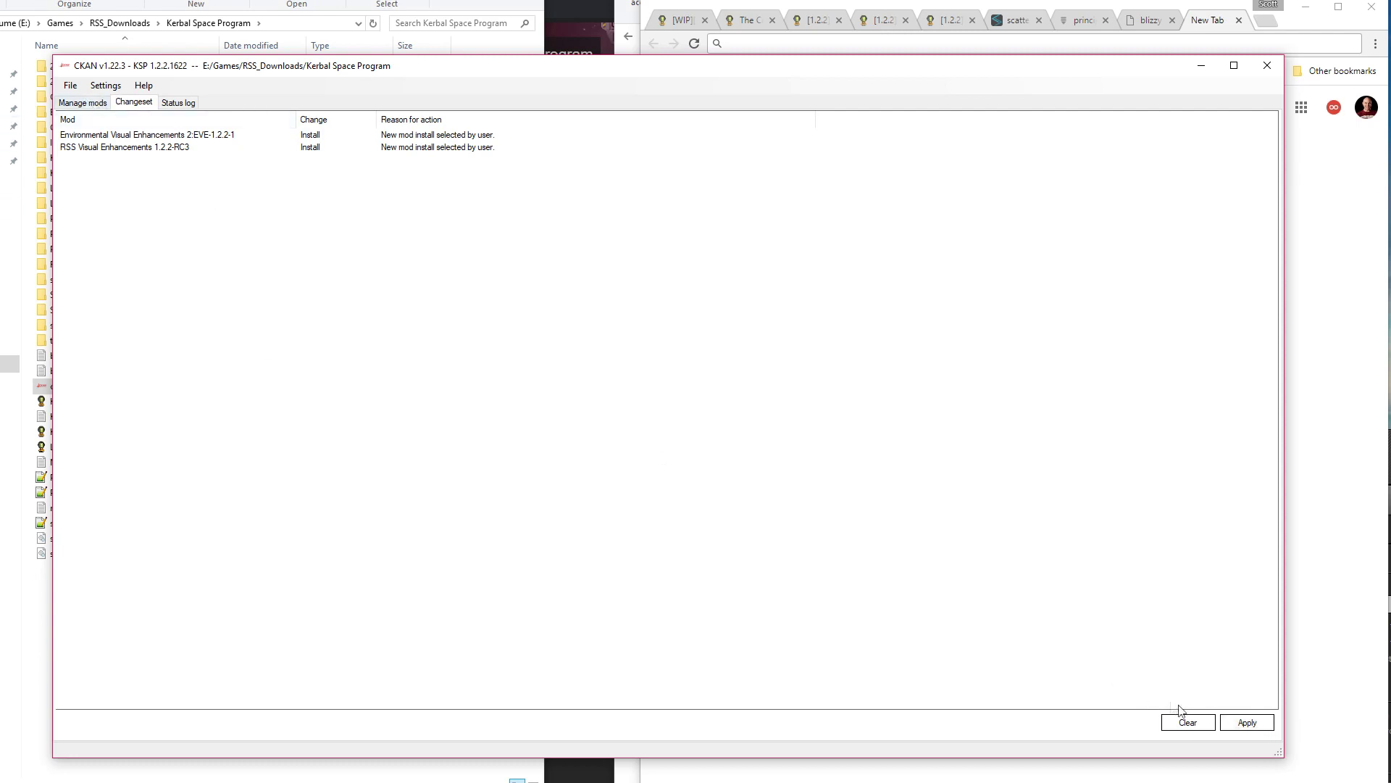
click(1243, 724)
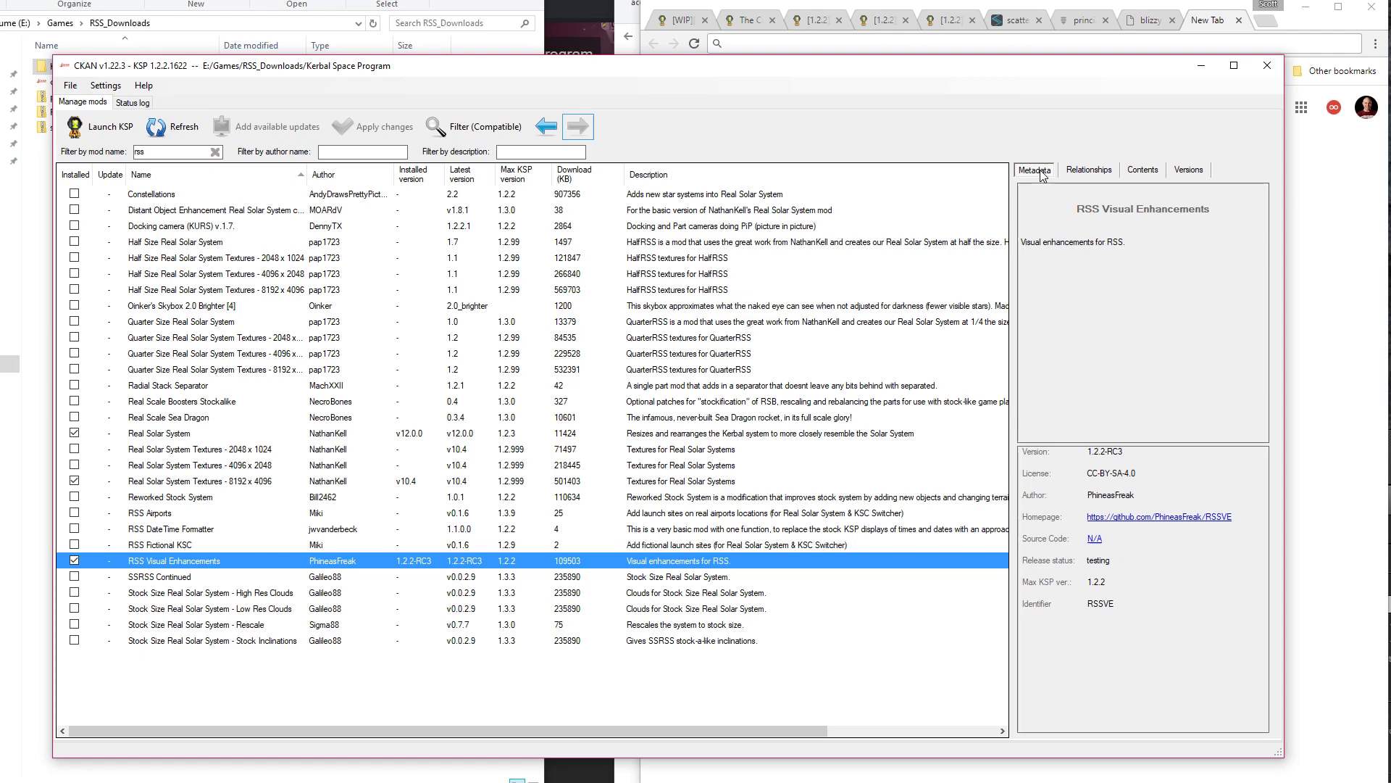
Switch to the RSS_Downloads folder and copy the scatterer folder from inside GameData in scatterer-0.0300.zip.
click(34, 233)
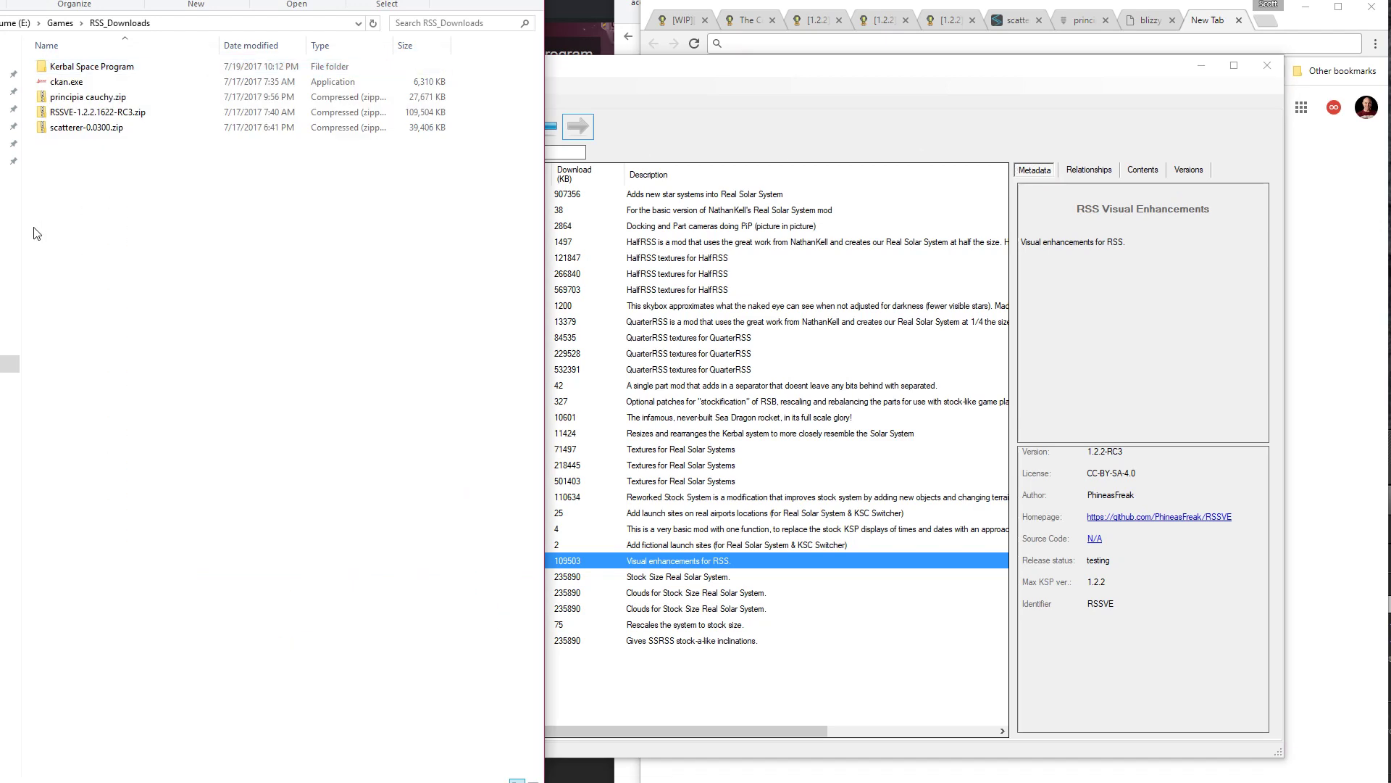
right_click(93, 132)
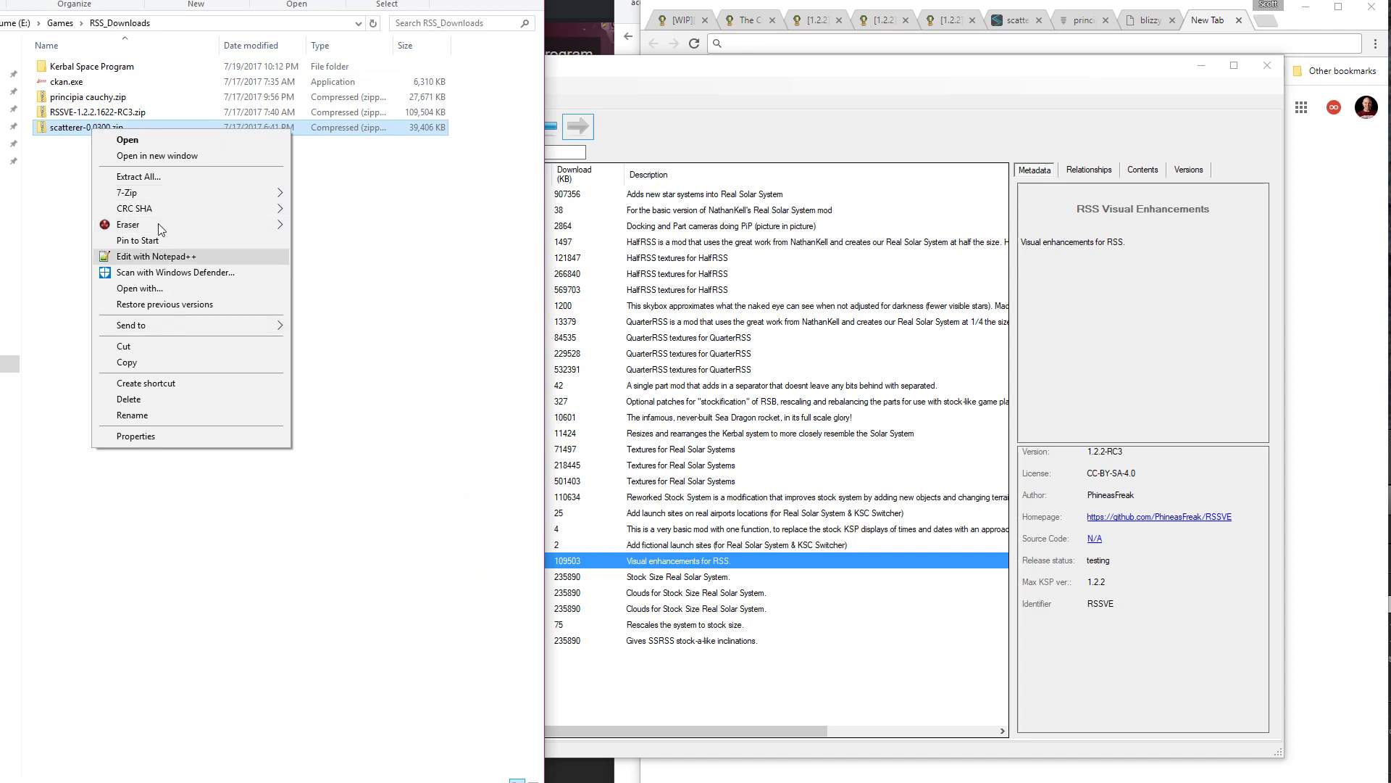
click(146, 140)
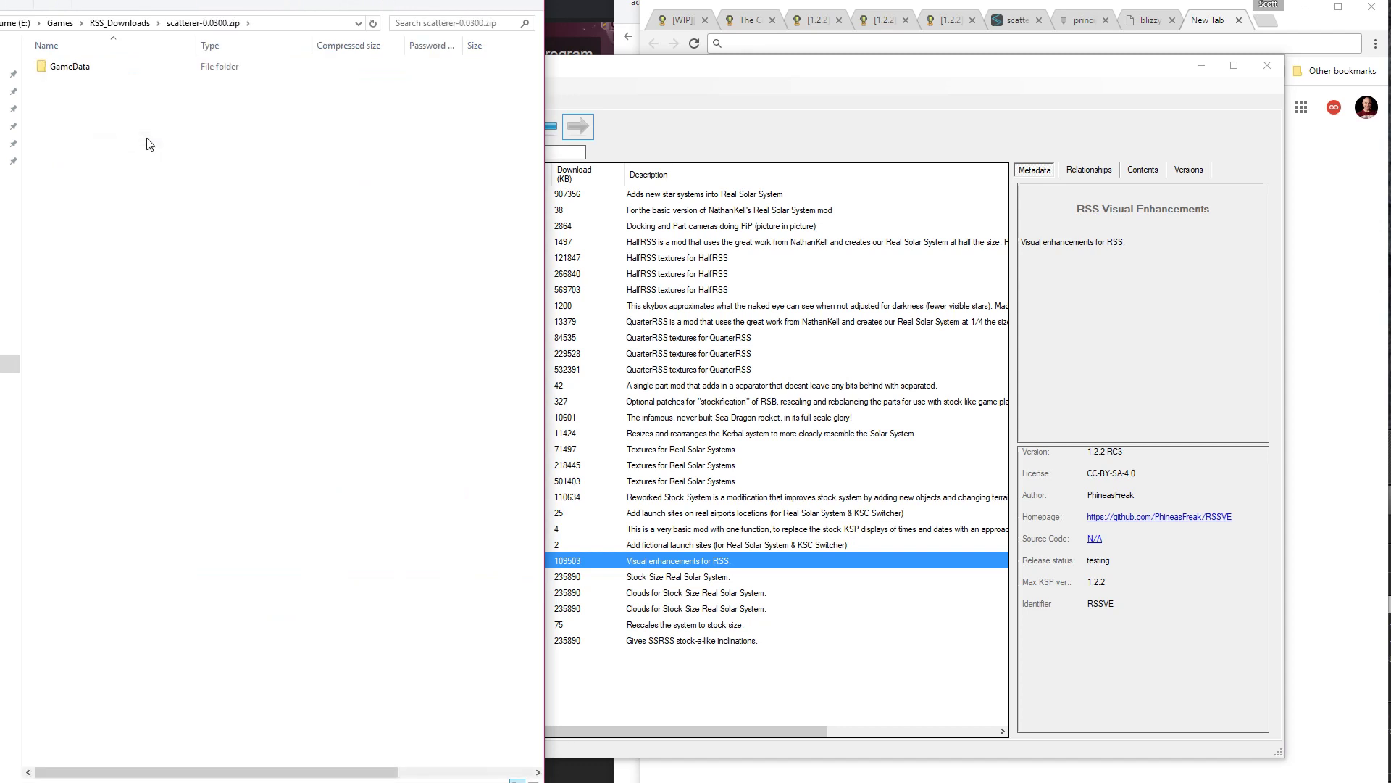
right_click(70, 70)
click(106, 140)
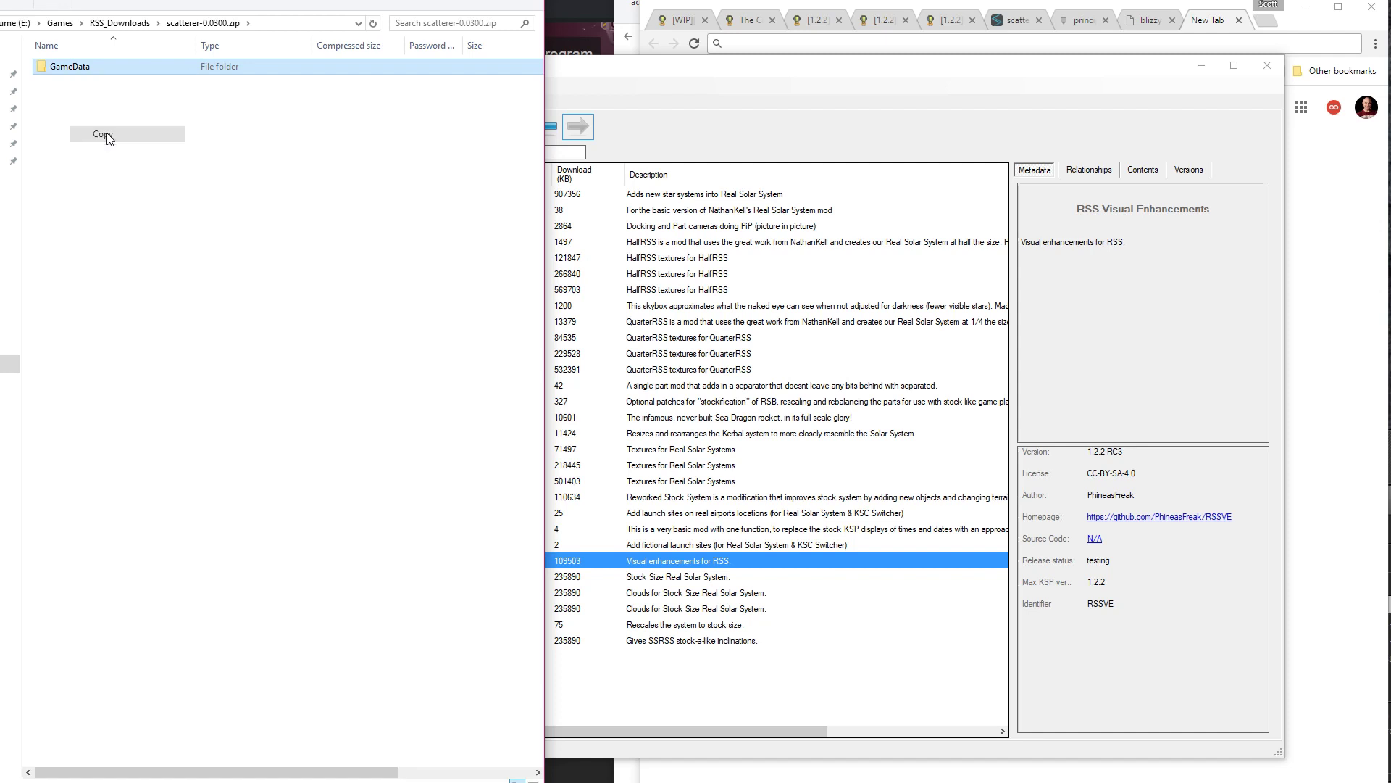
double_click(72, 72)
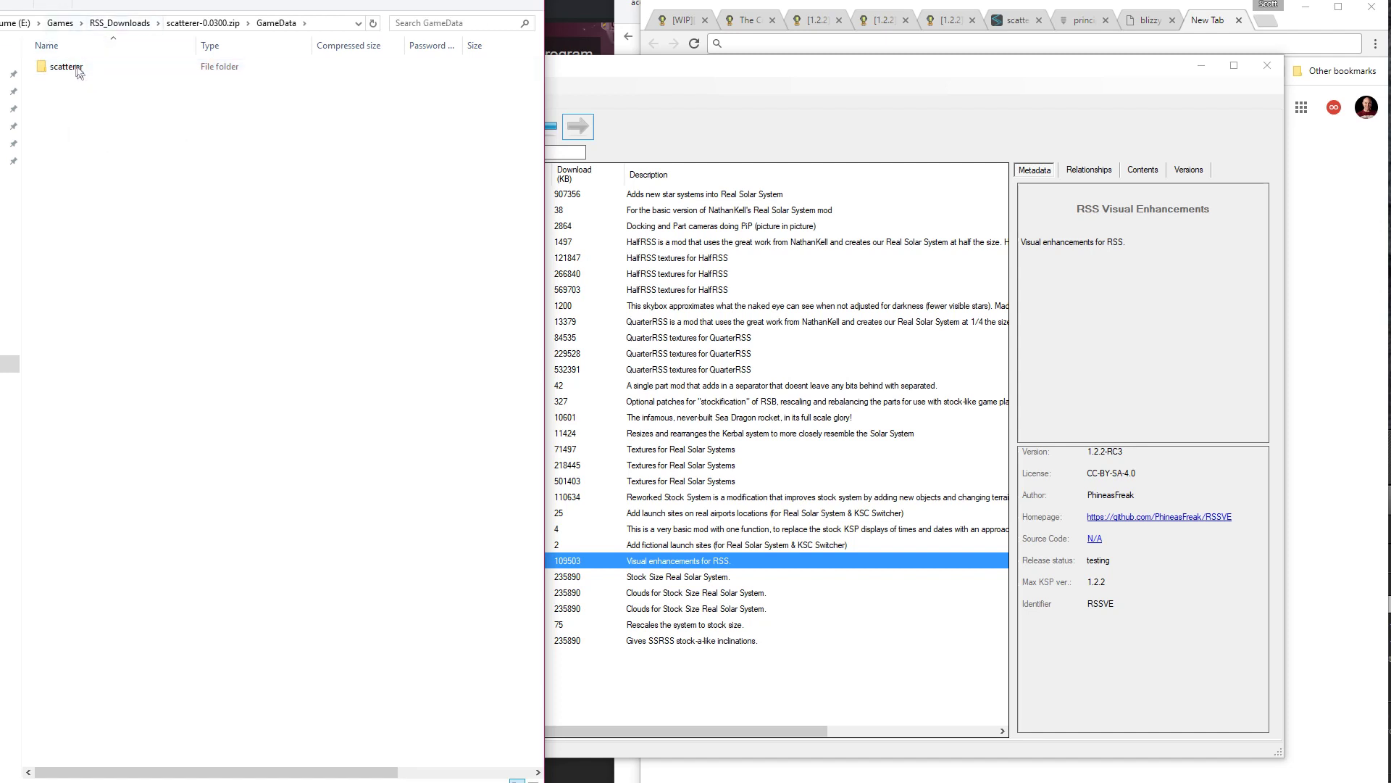
right_click(74, 65)
click(119, 138)
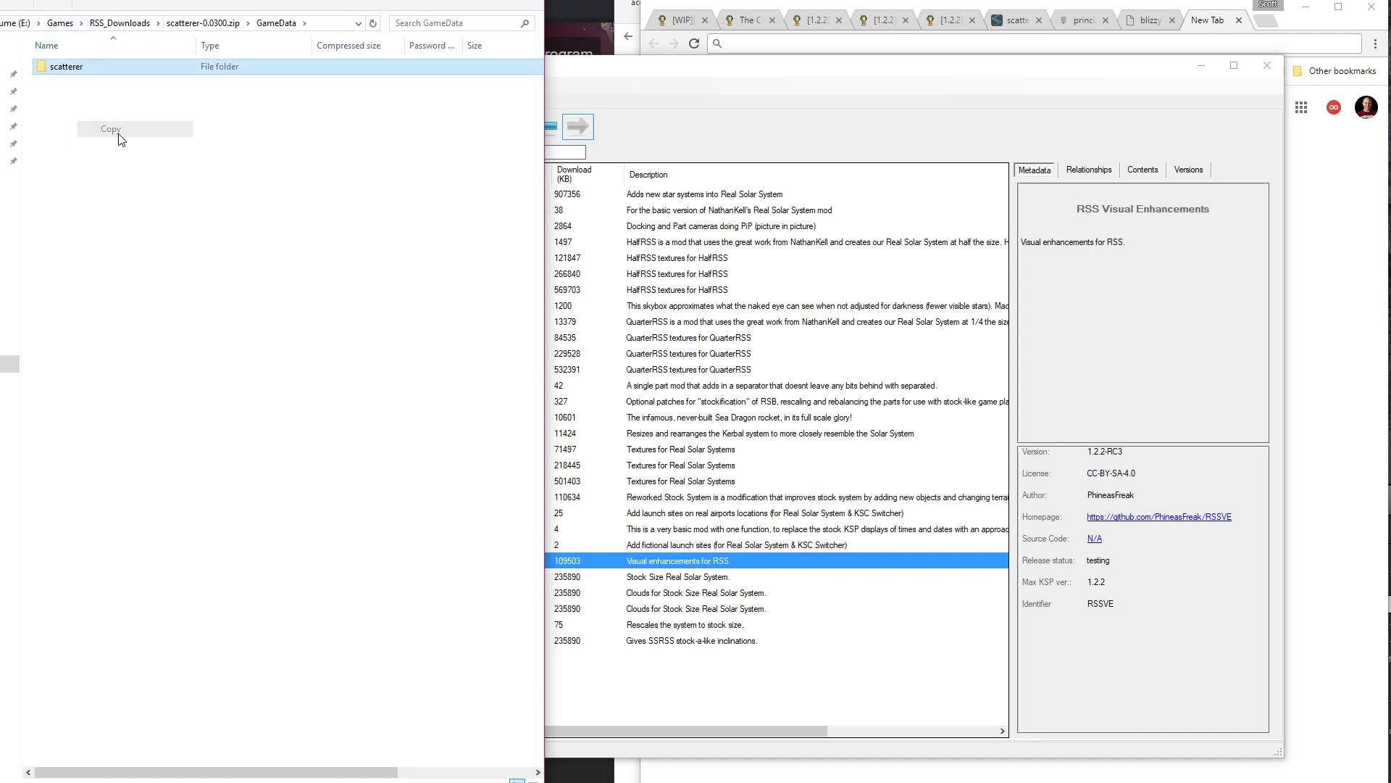
Paste the scatterer folder into the GameData folder of the Kerbal Space Program copy in RSS_Downloads.
click(120, 22)
double_click(84, 73)
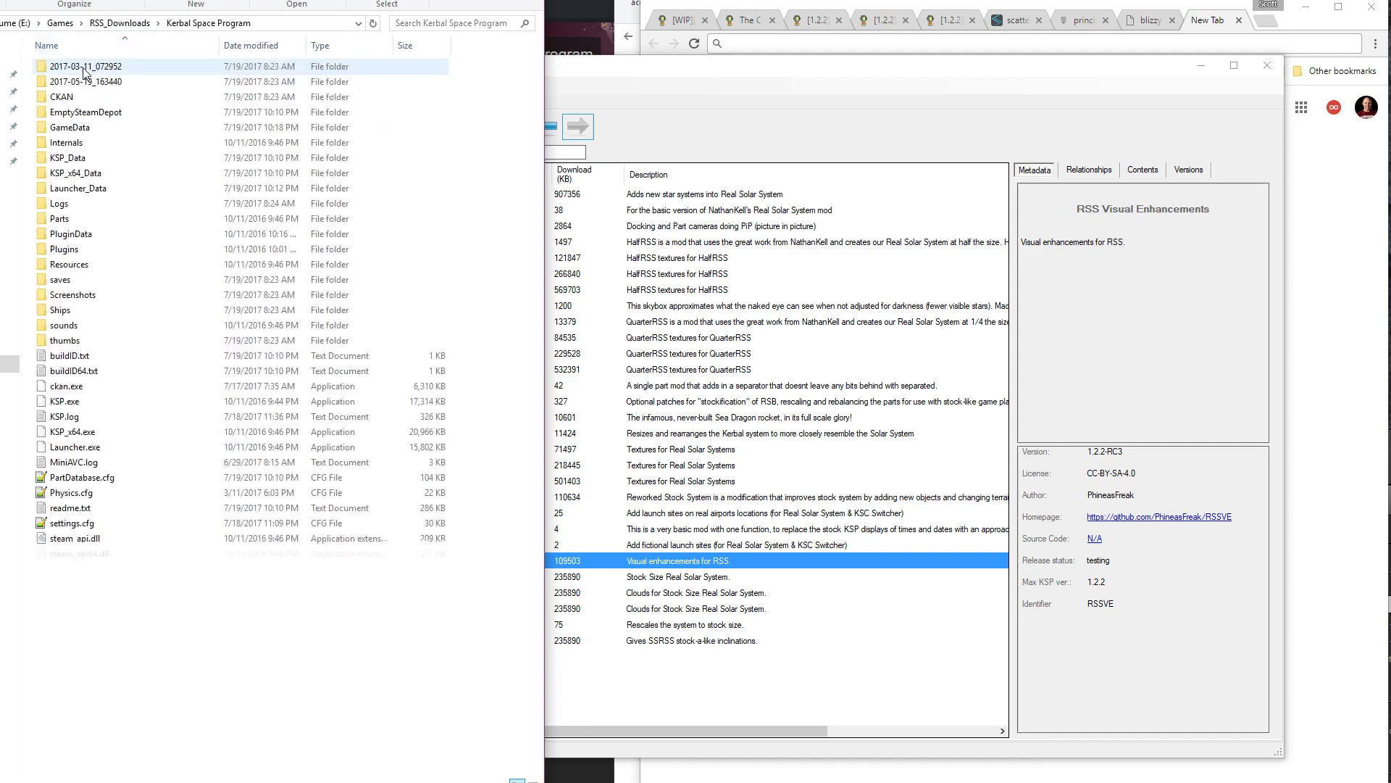
double_click(71, 129)
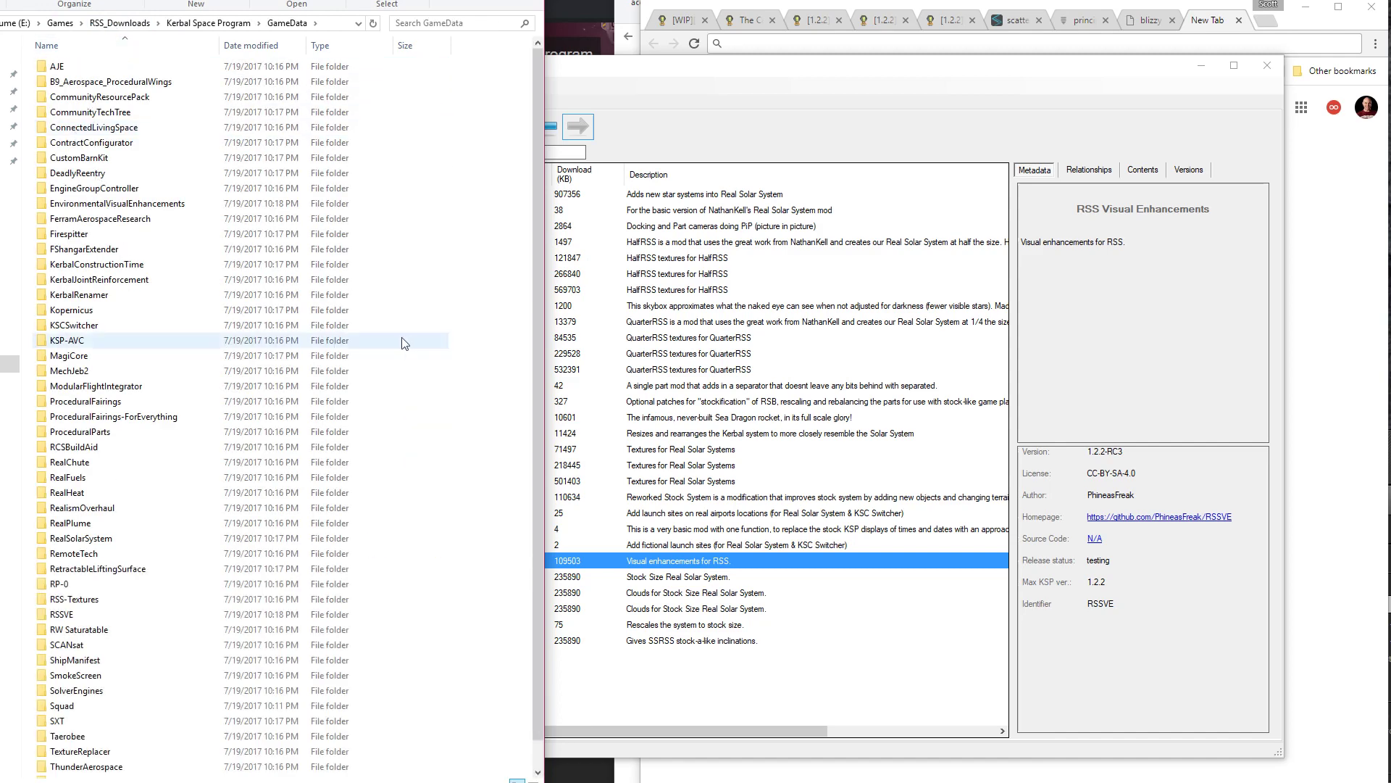
right_click(487, 331)
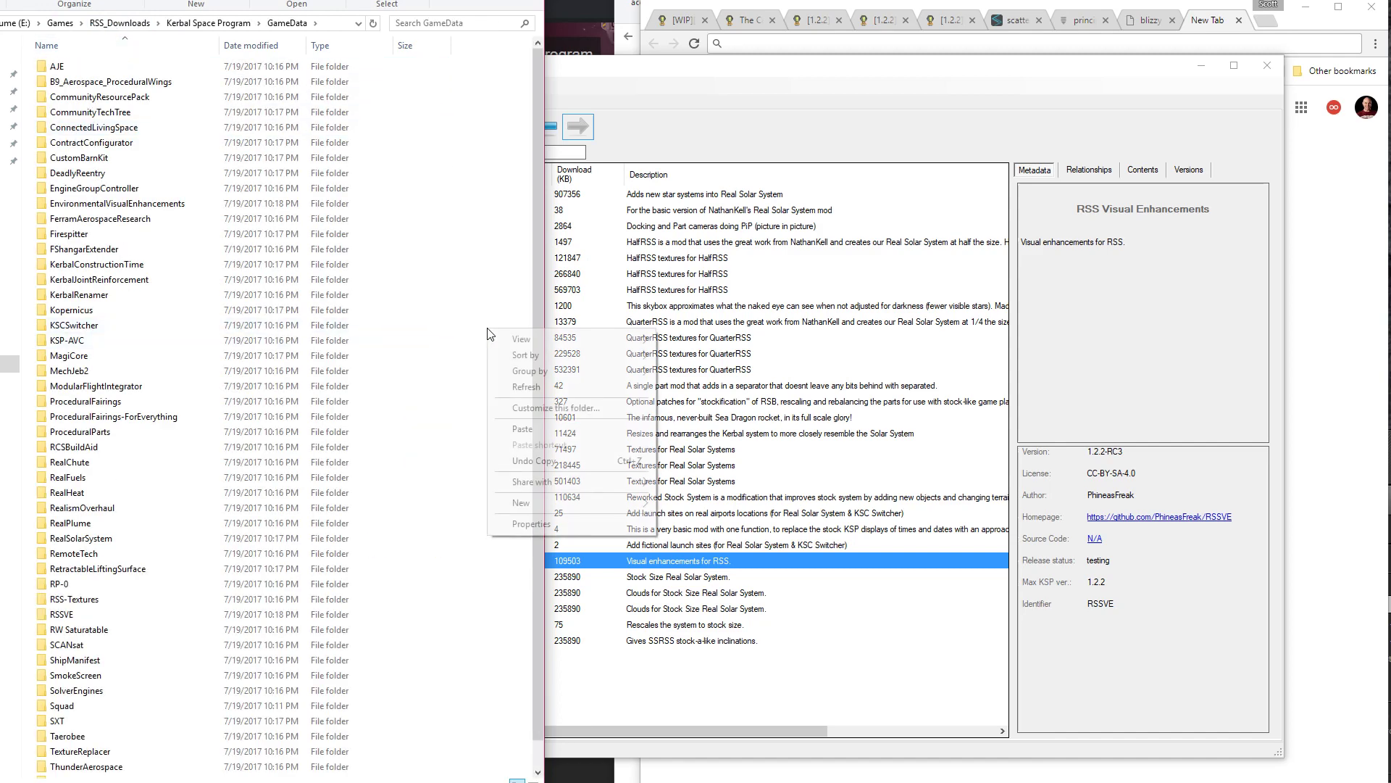
click(532, 432)
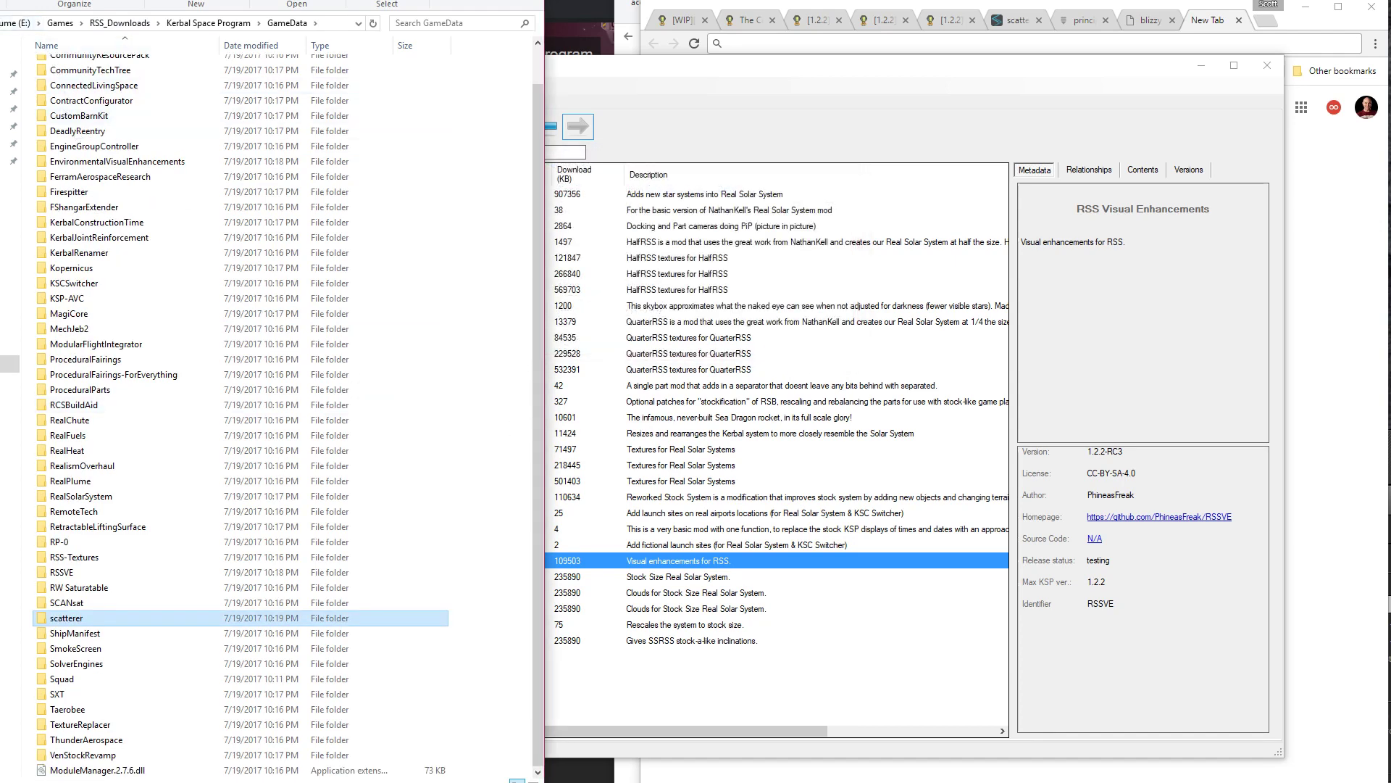
Return to RSS_Downloads and copy the Principia folder from inside GameData in principia cauchy.zip.
key(alt+Up)
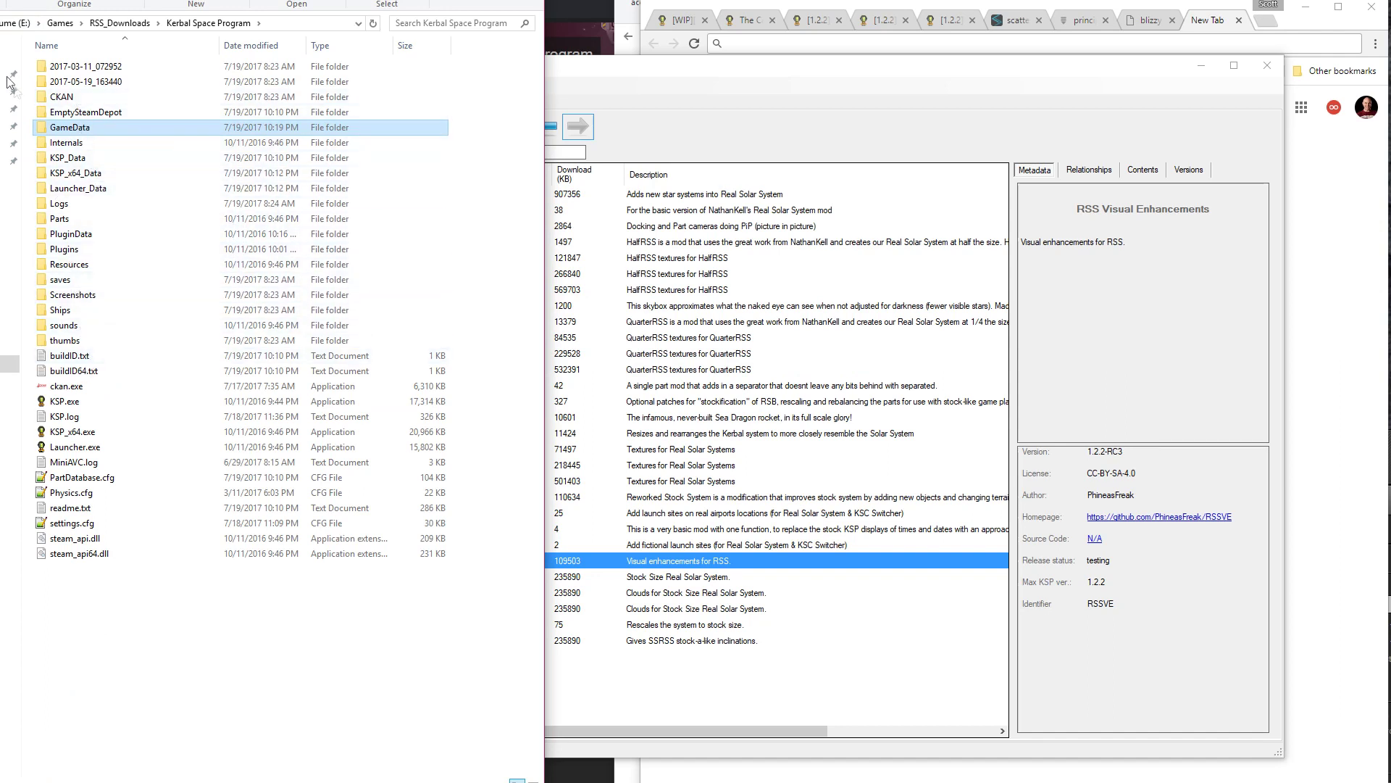
click(141, 24)
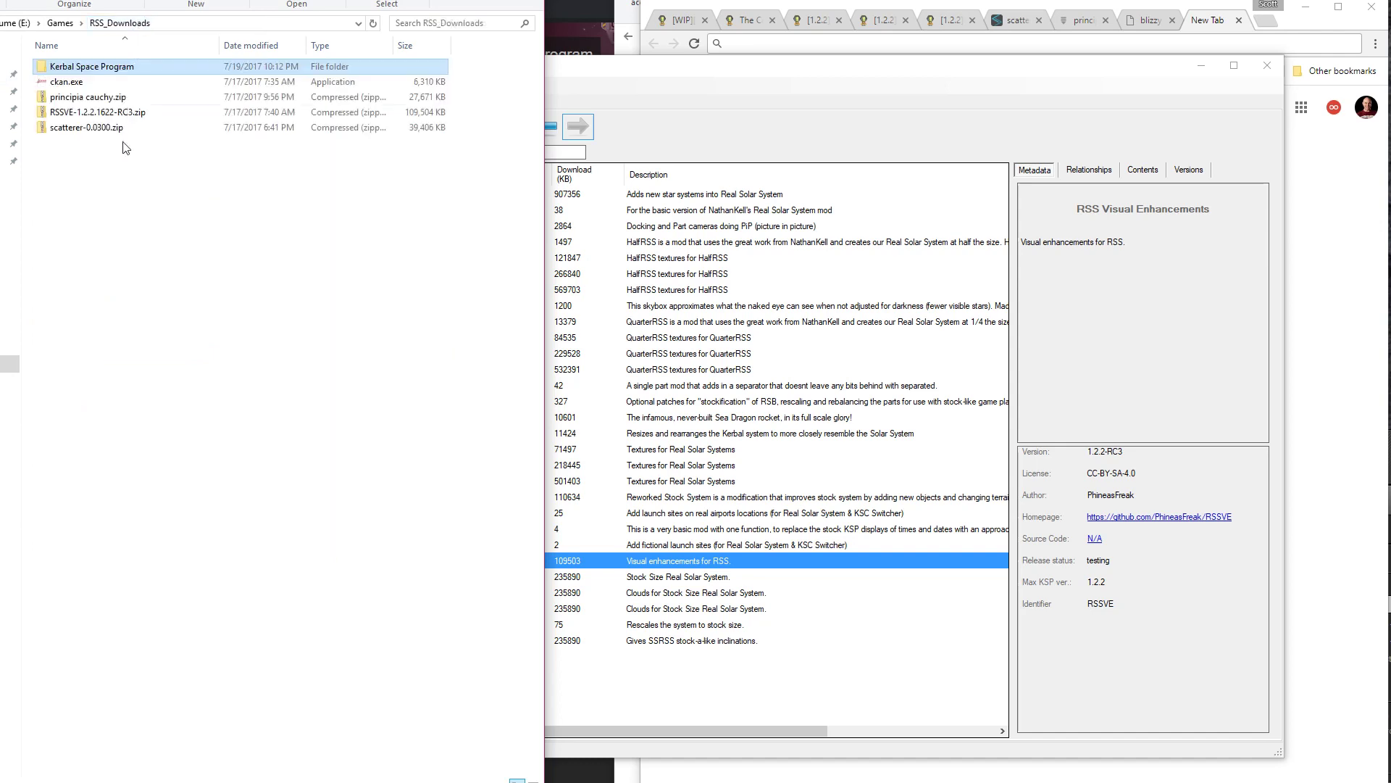
right_click(88, 101)
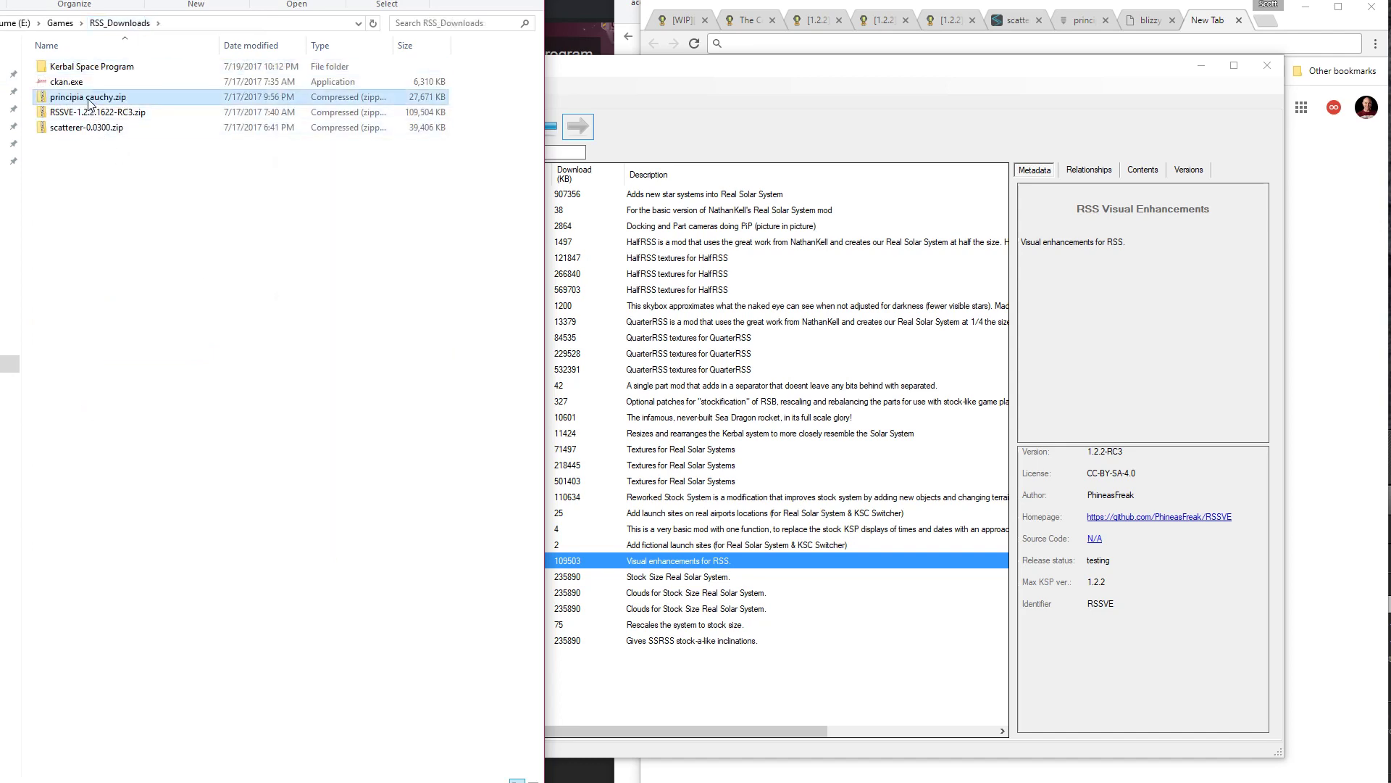
click(90, 106)
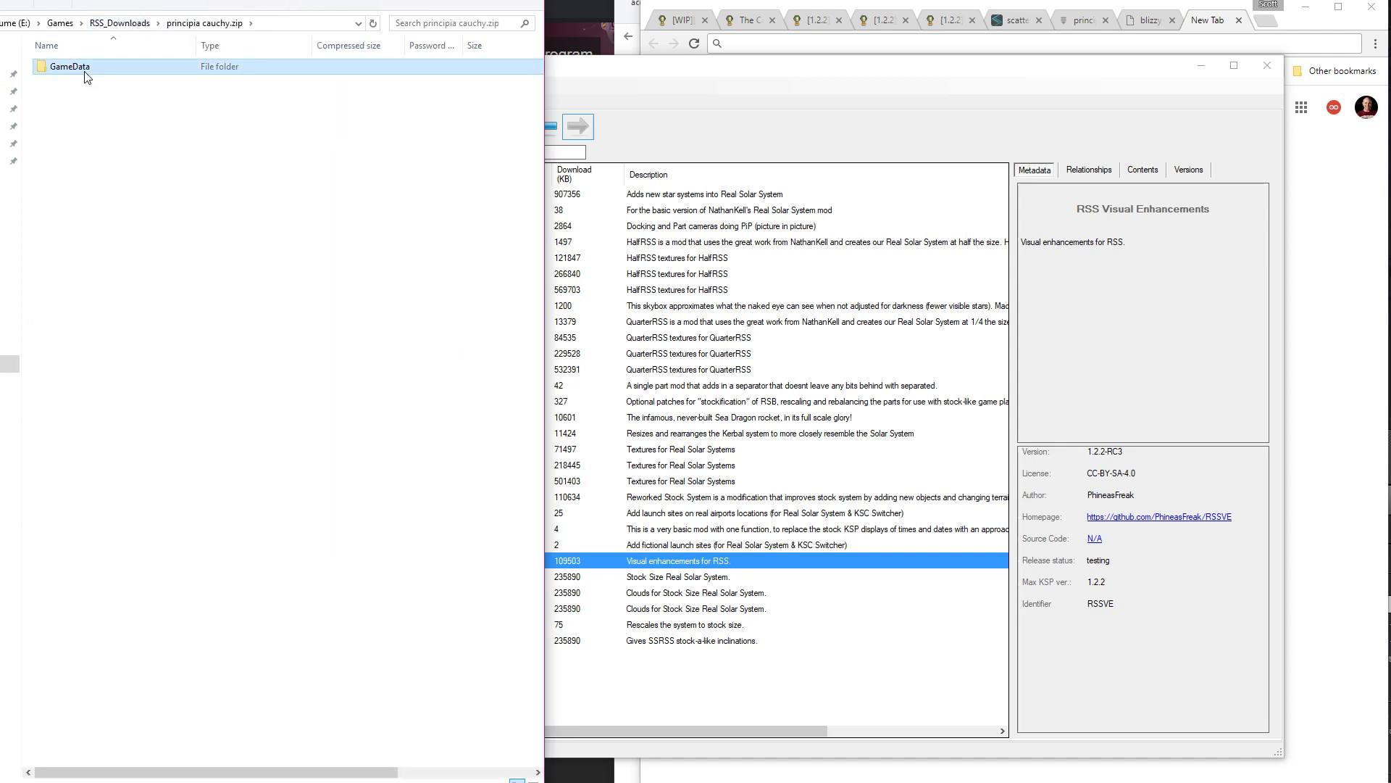
double_click(69, 67)
right_click(83, 66)
click(114, 132)
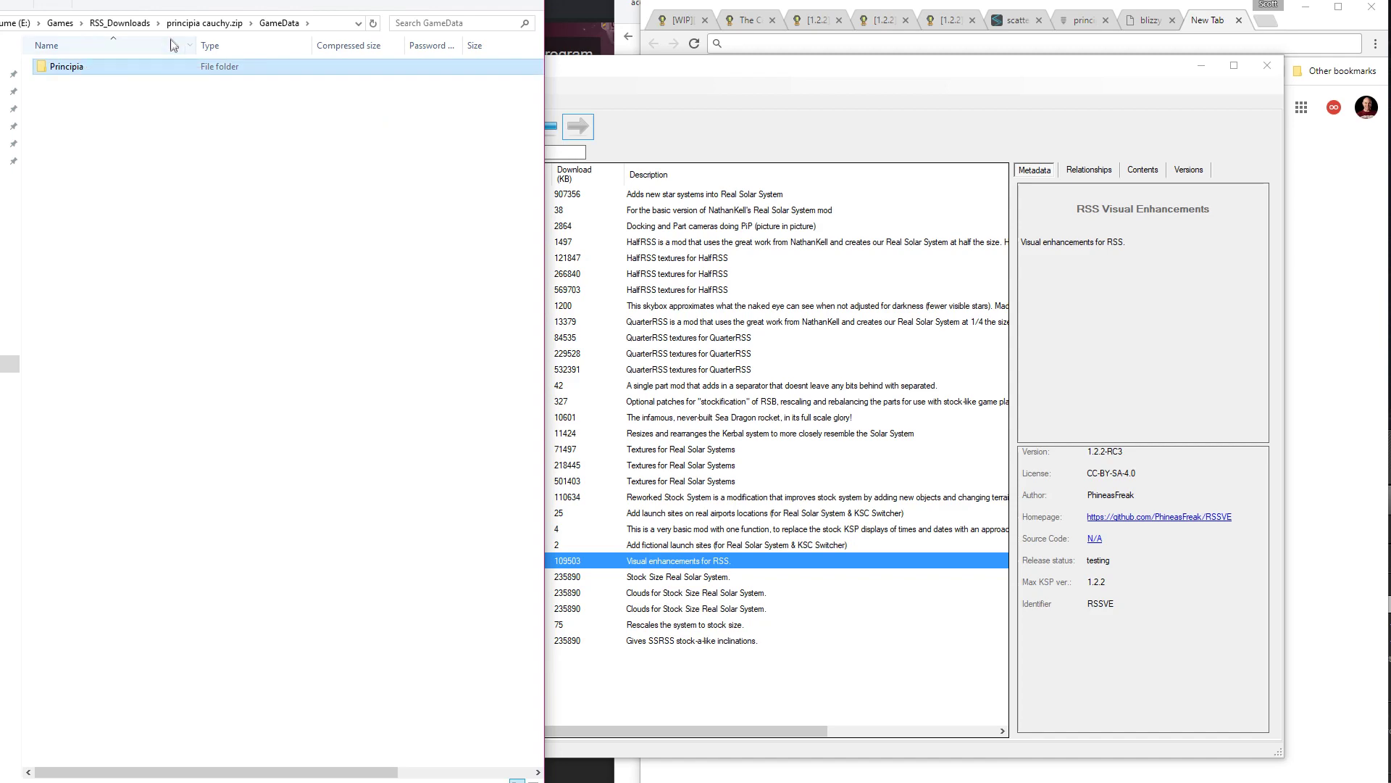
Paste the Principia folder into the Kerbal Space Program copy's GameData folder.
click(120, 23)
double_click(102, 67)
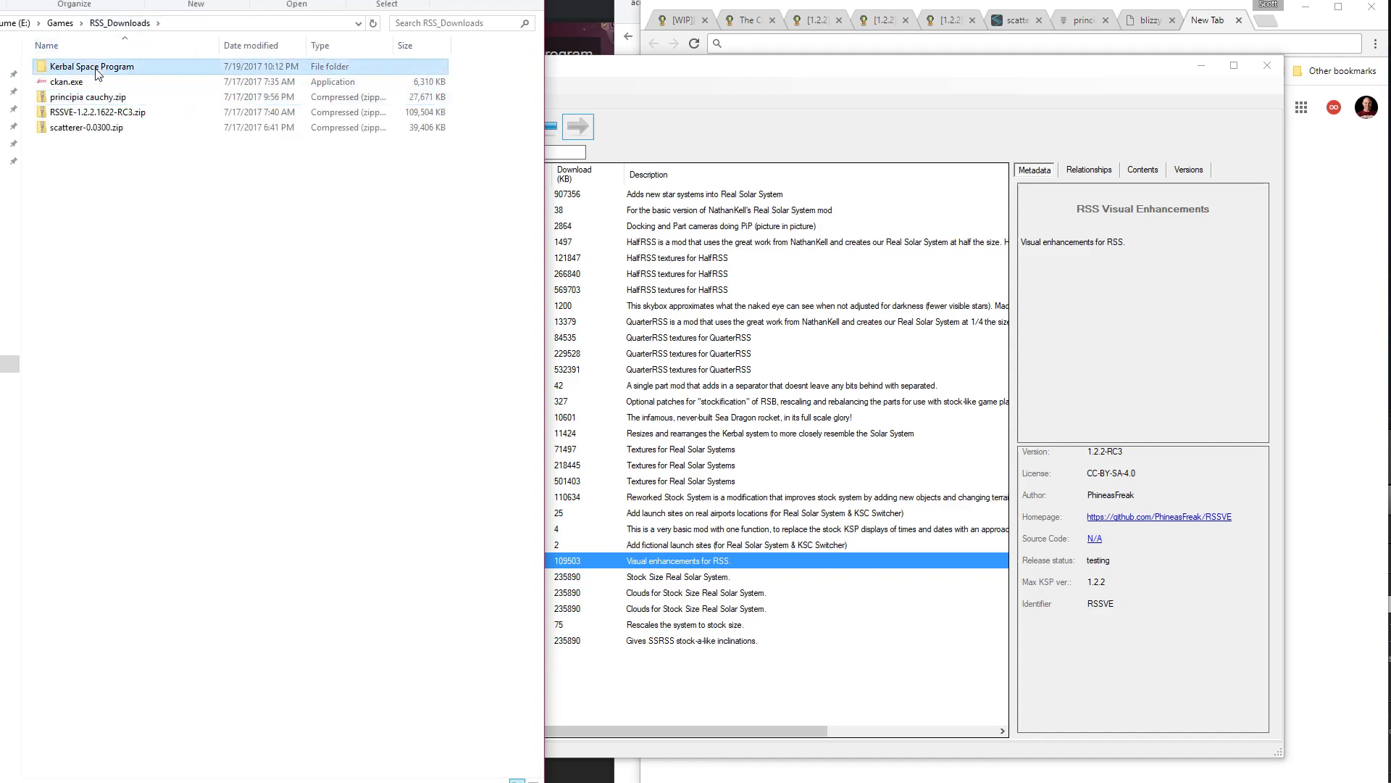
click(76, 128)
double_click(75, 128)
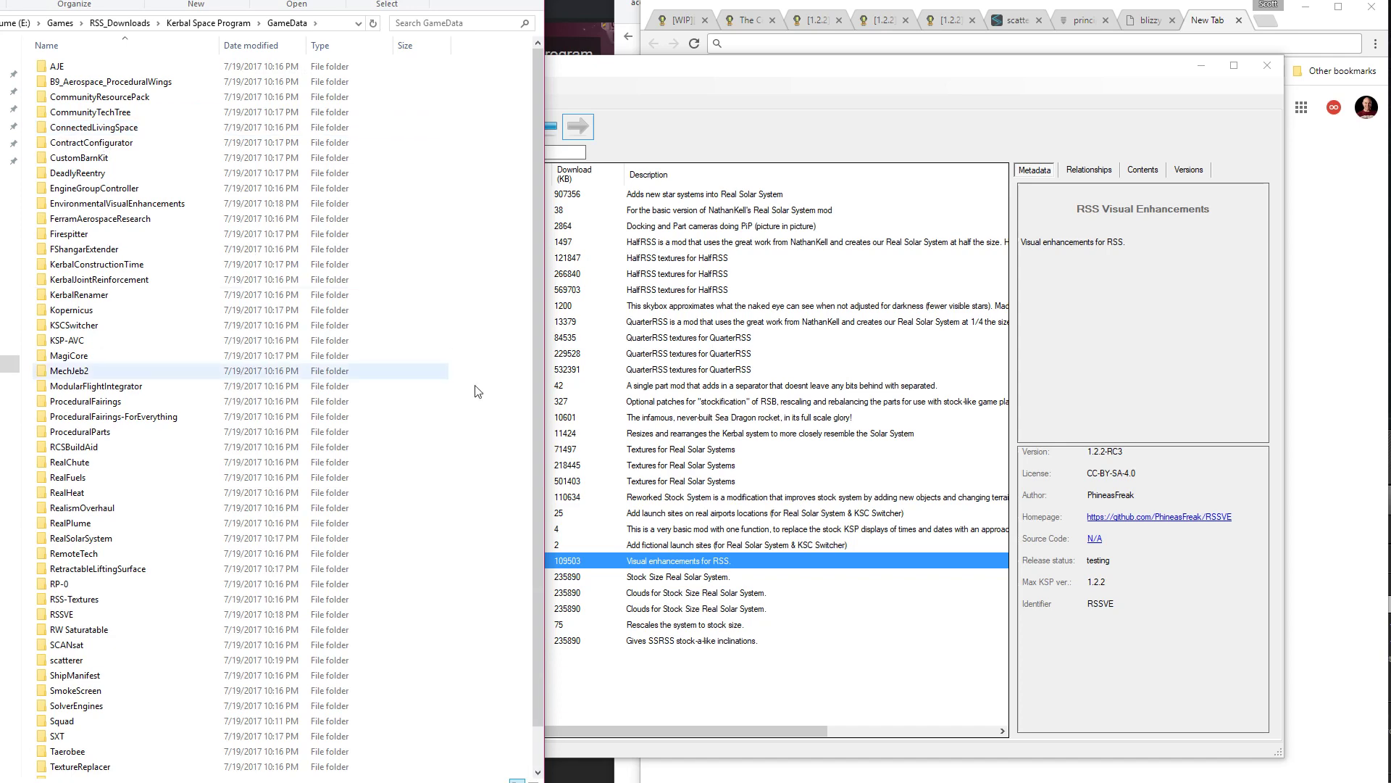
right_click(482, 392)
click(532, 497)
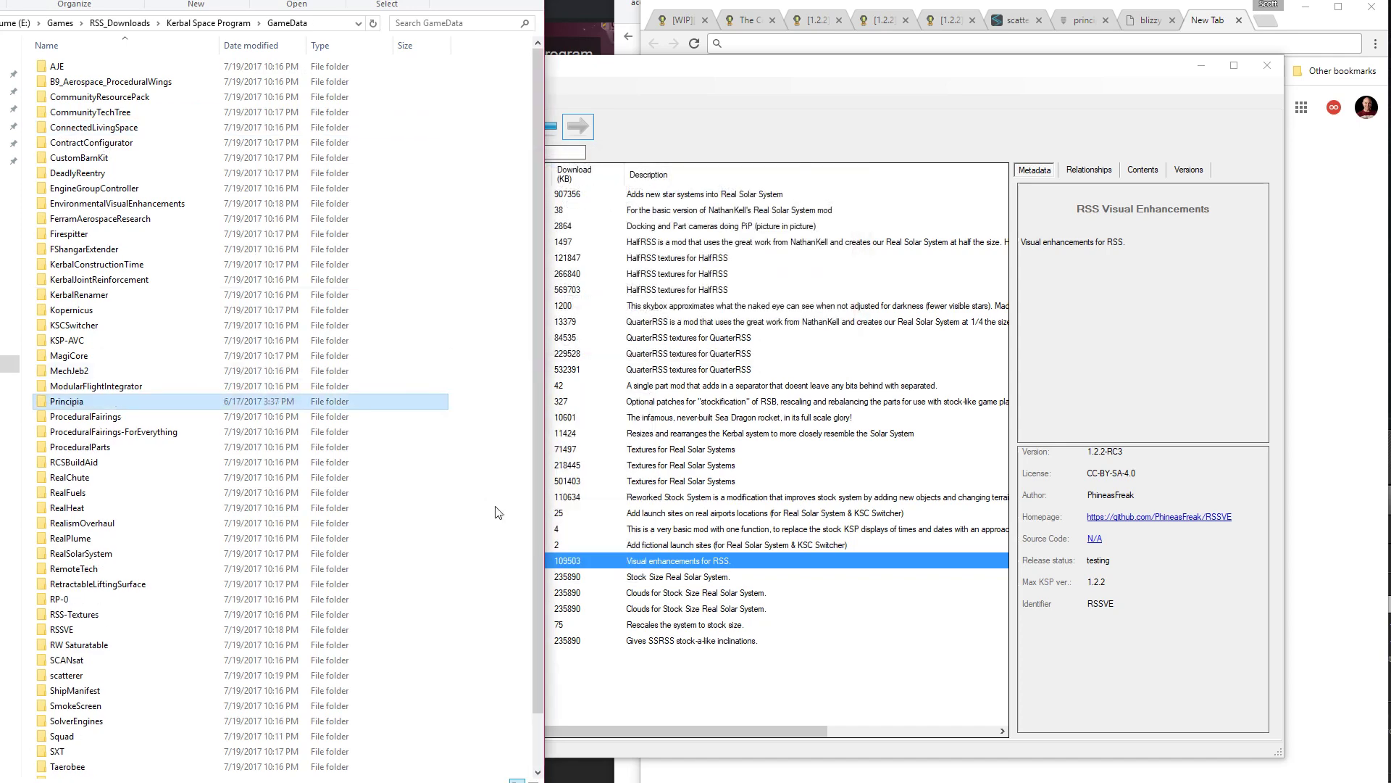
Launch KSP_x64.exe from the Kerbal Space Program folder, dismiss the KSP-AVC notice and open the start-game options.
key(alt+Up)
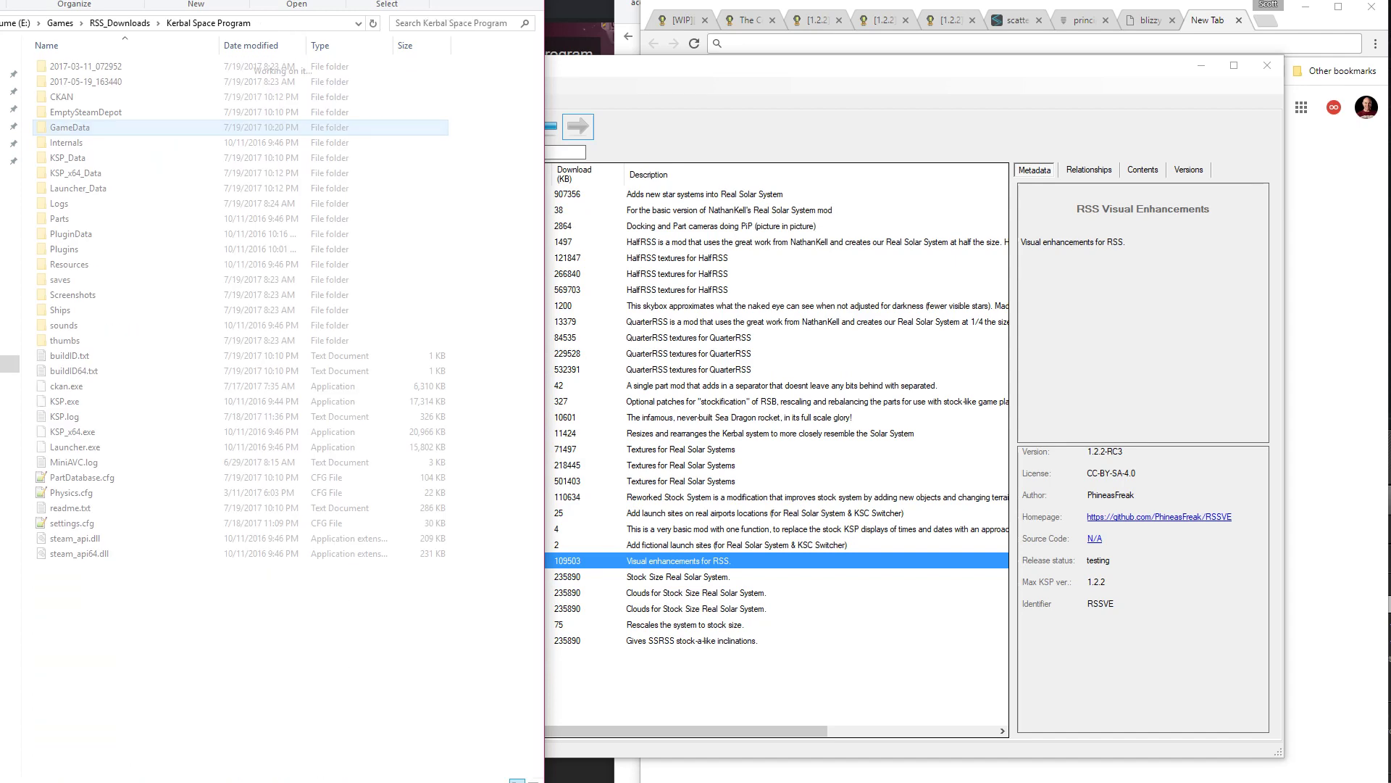
click(89, 434)
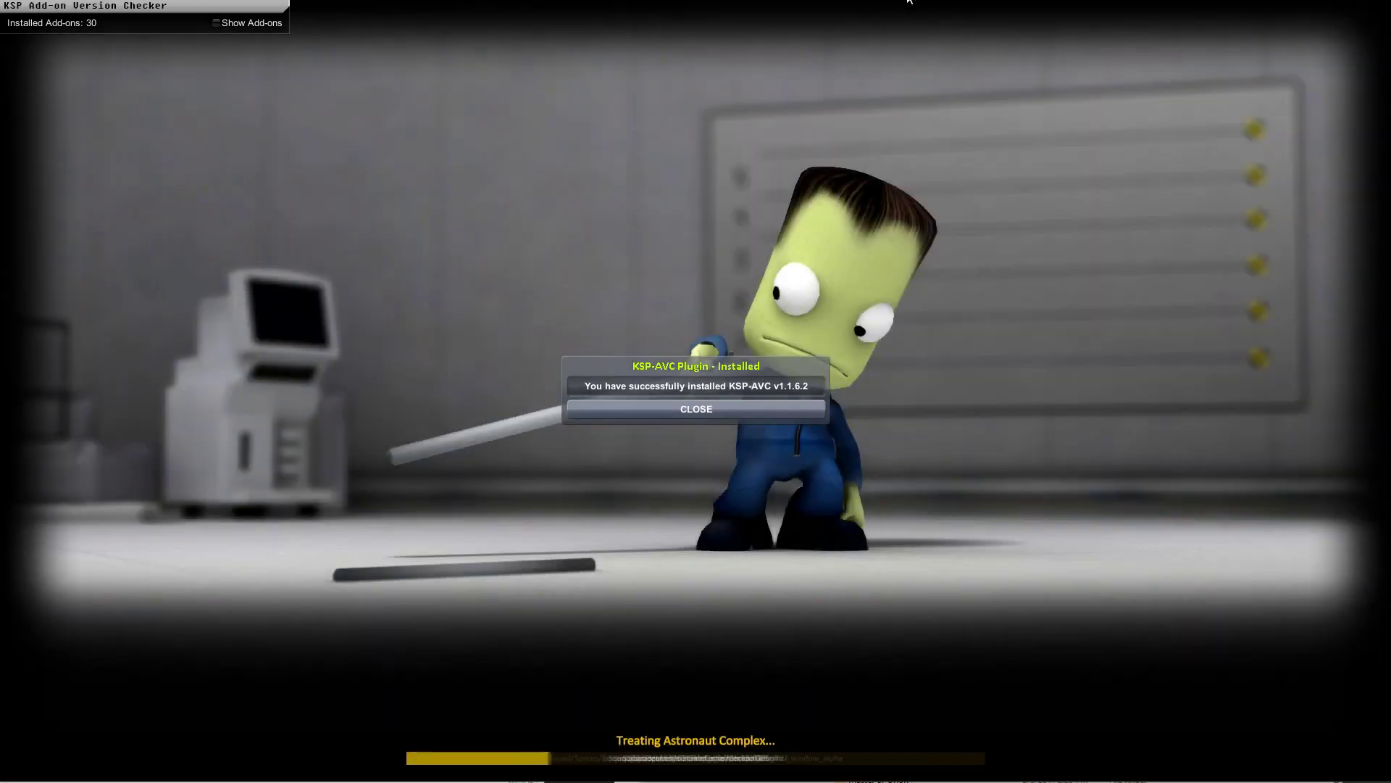
click(696, 380)
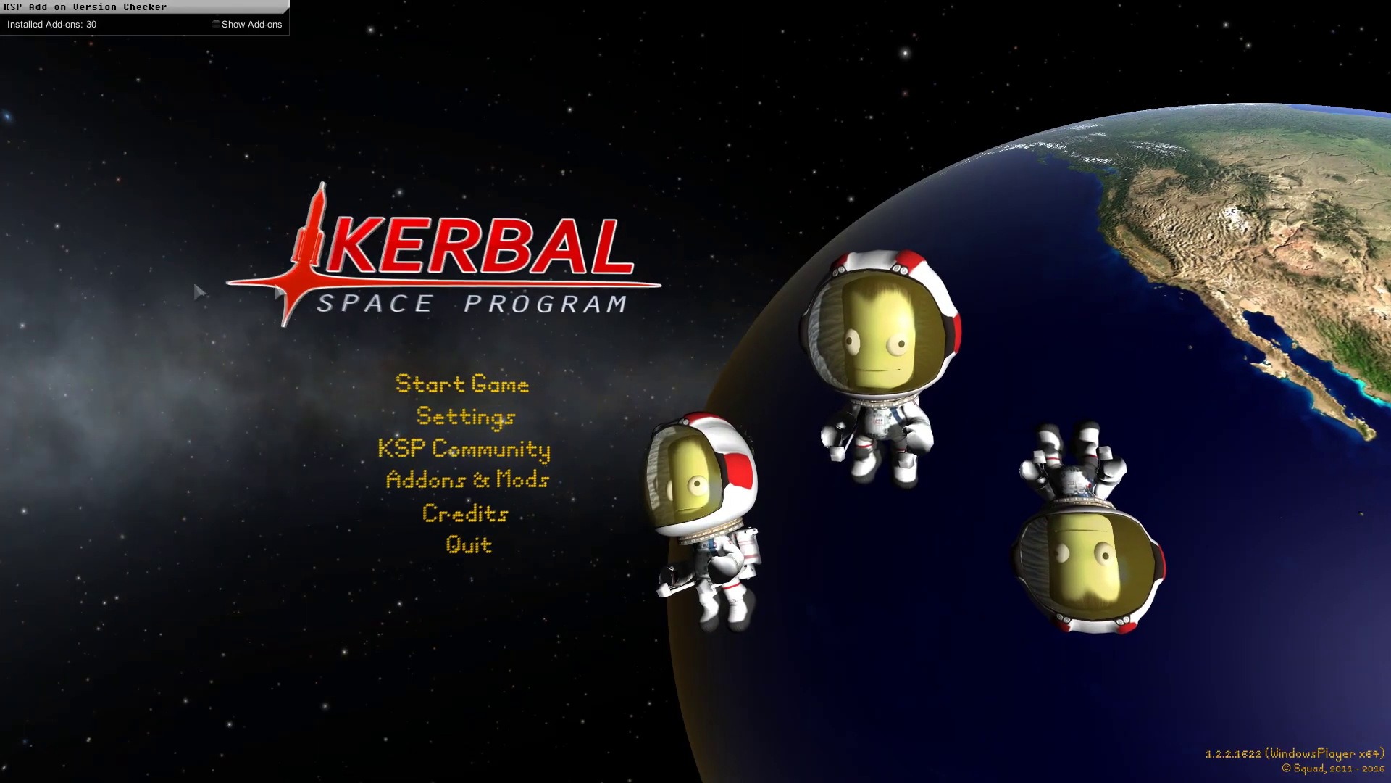
click(440, 388)
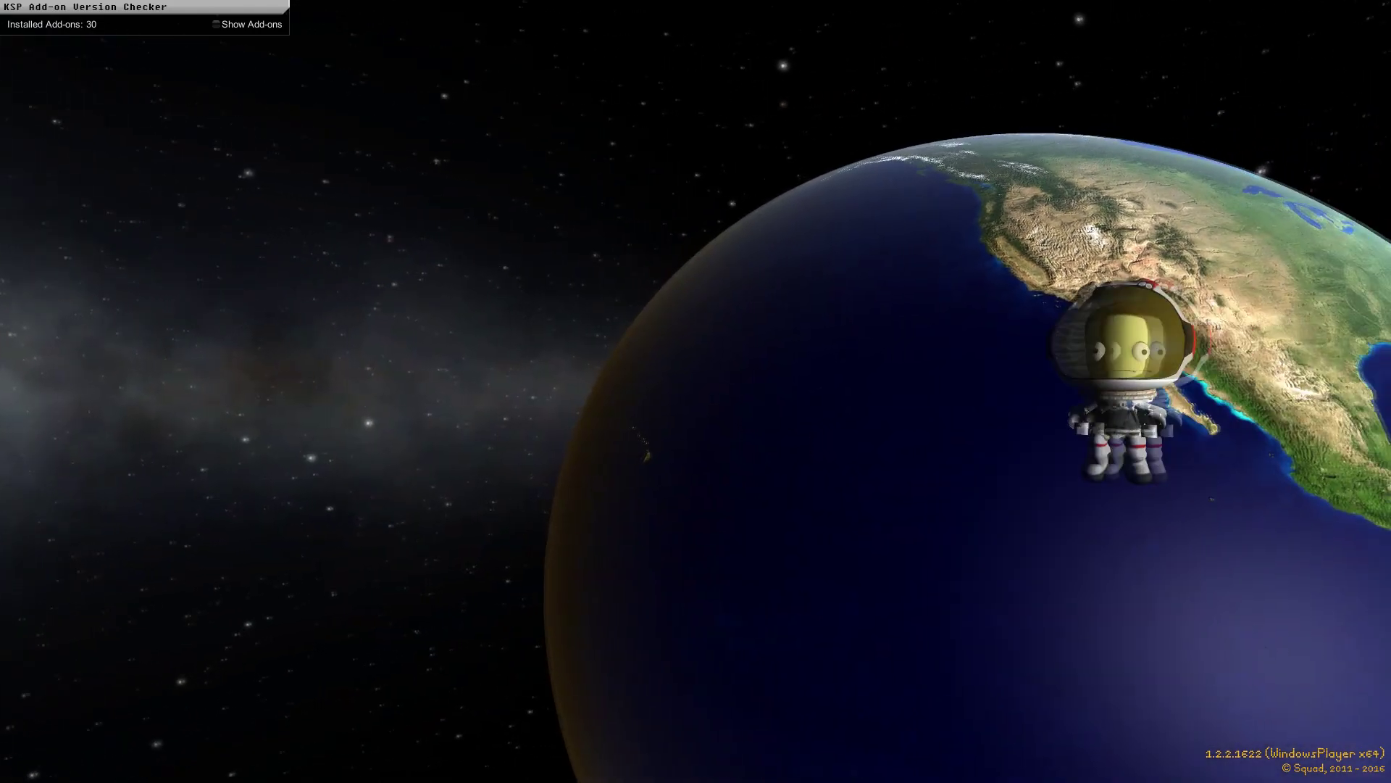
Try to resume the saved game "default".
click(558, 326)
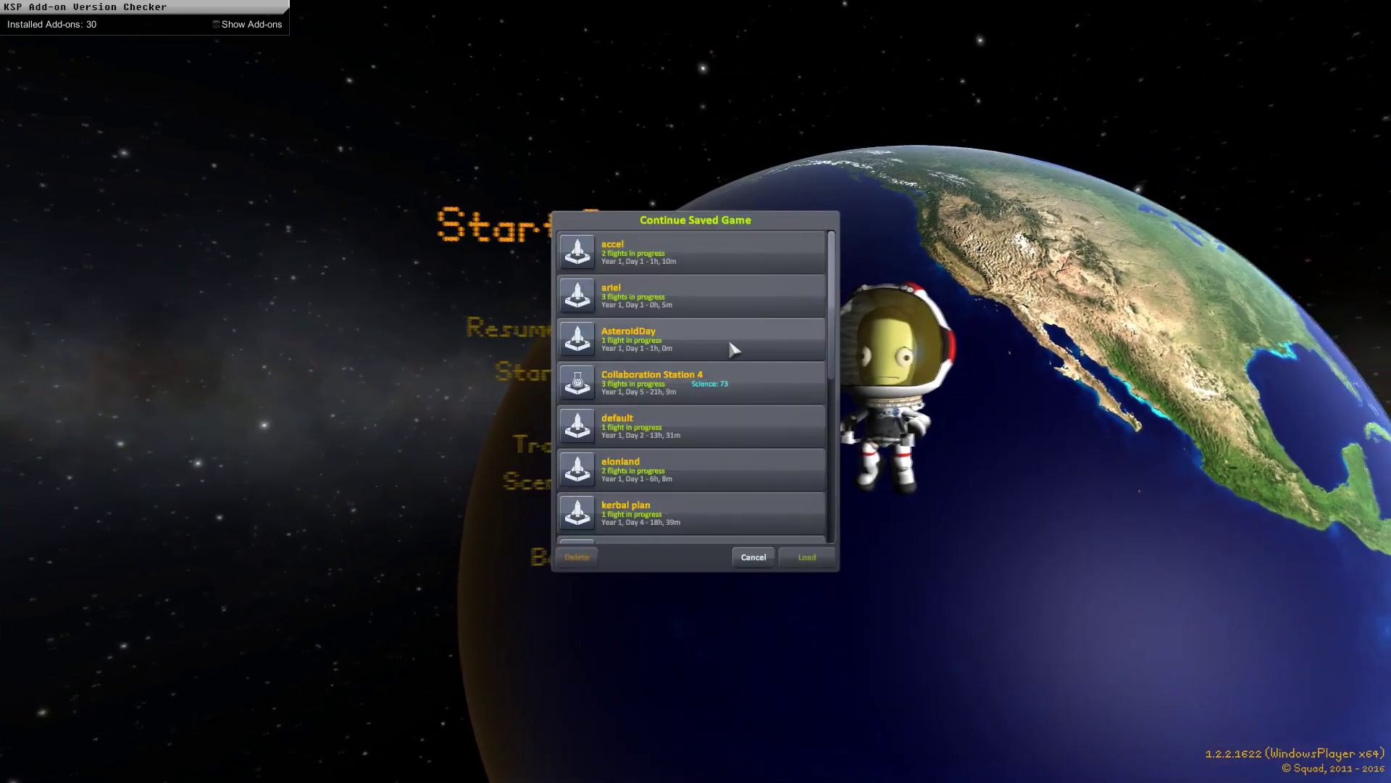
click(652, 424)
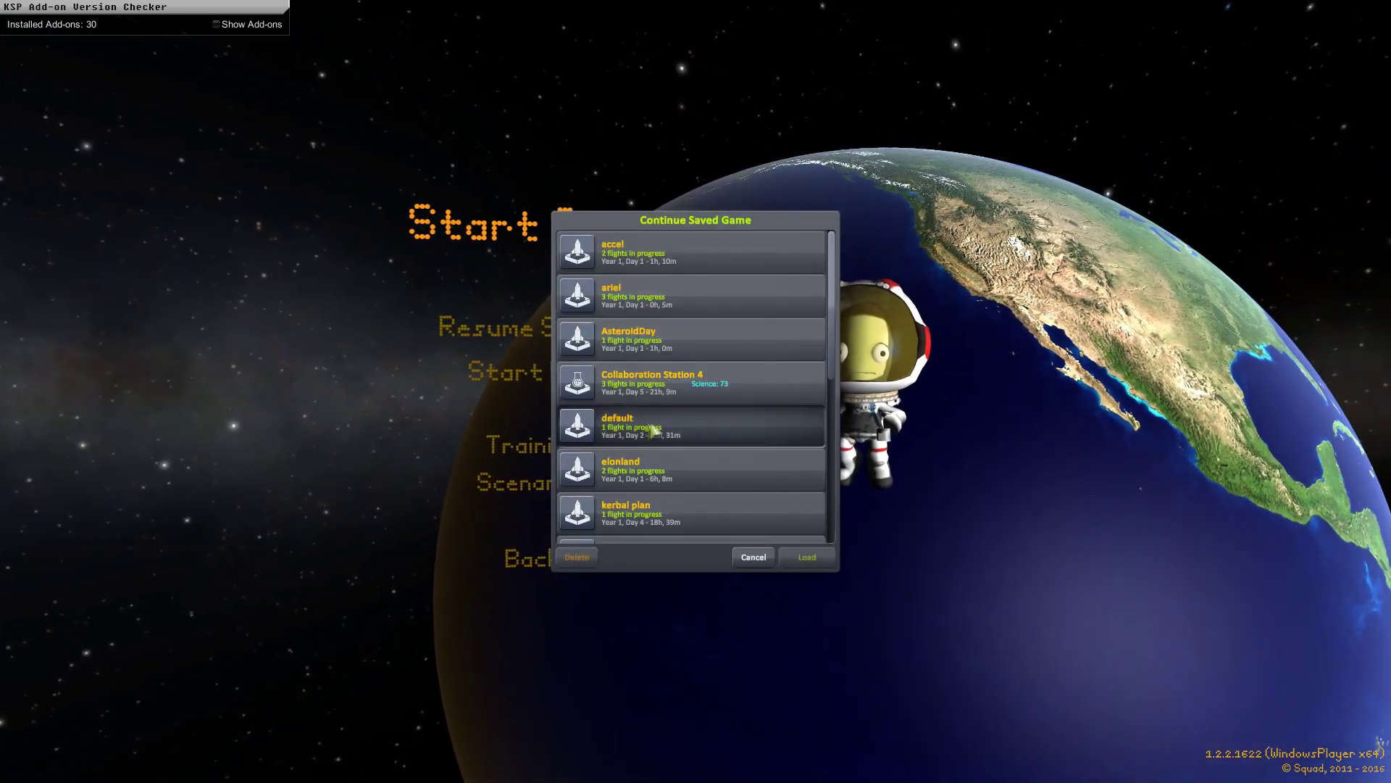
click(806, 556)
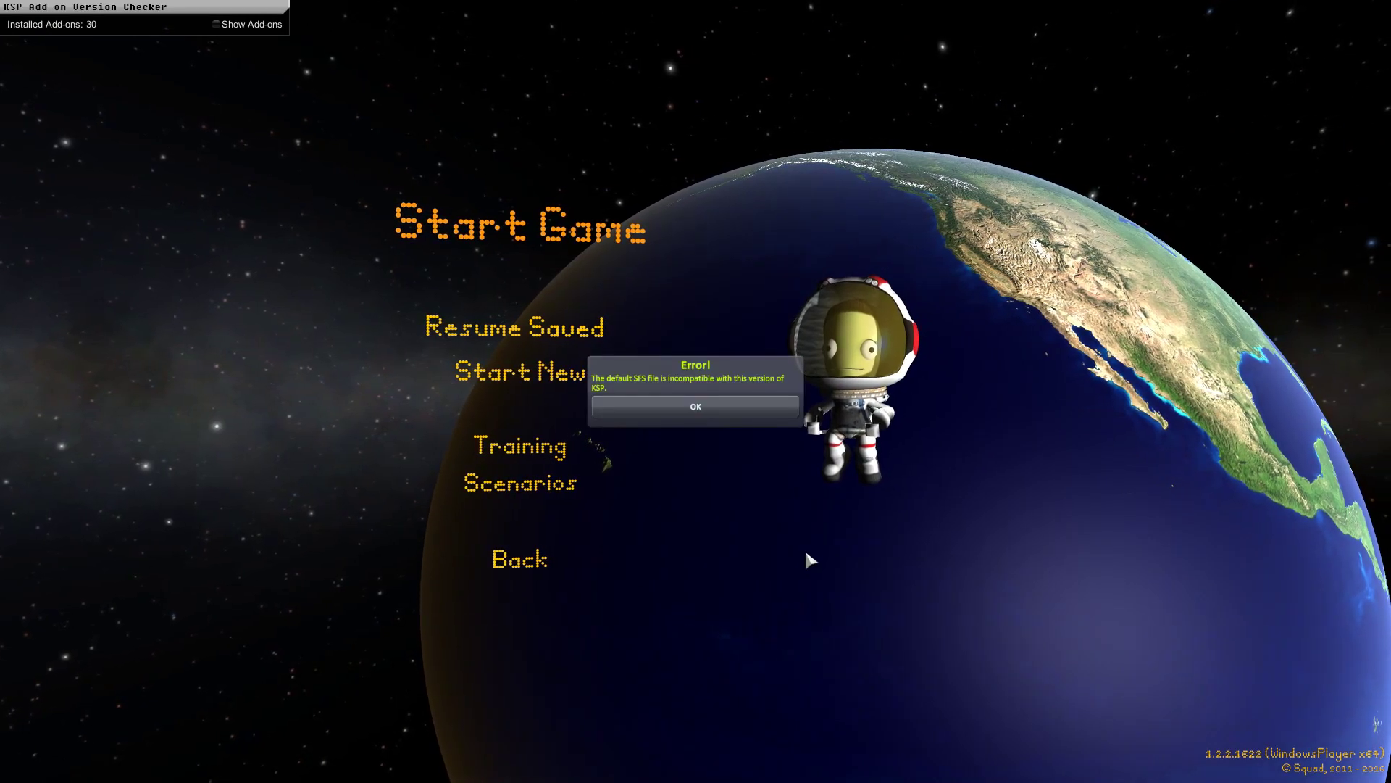
click(631, 407)
Start a new game and speed up time at the Space Center until daylight.
click(516, 372)
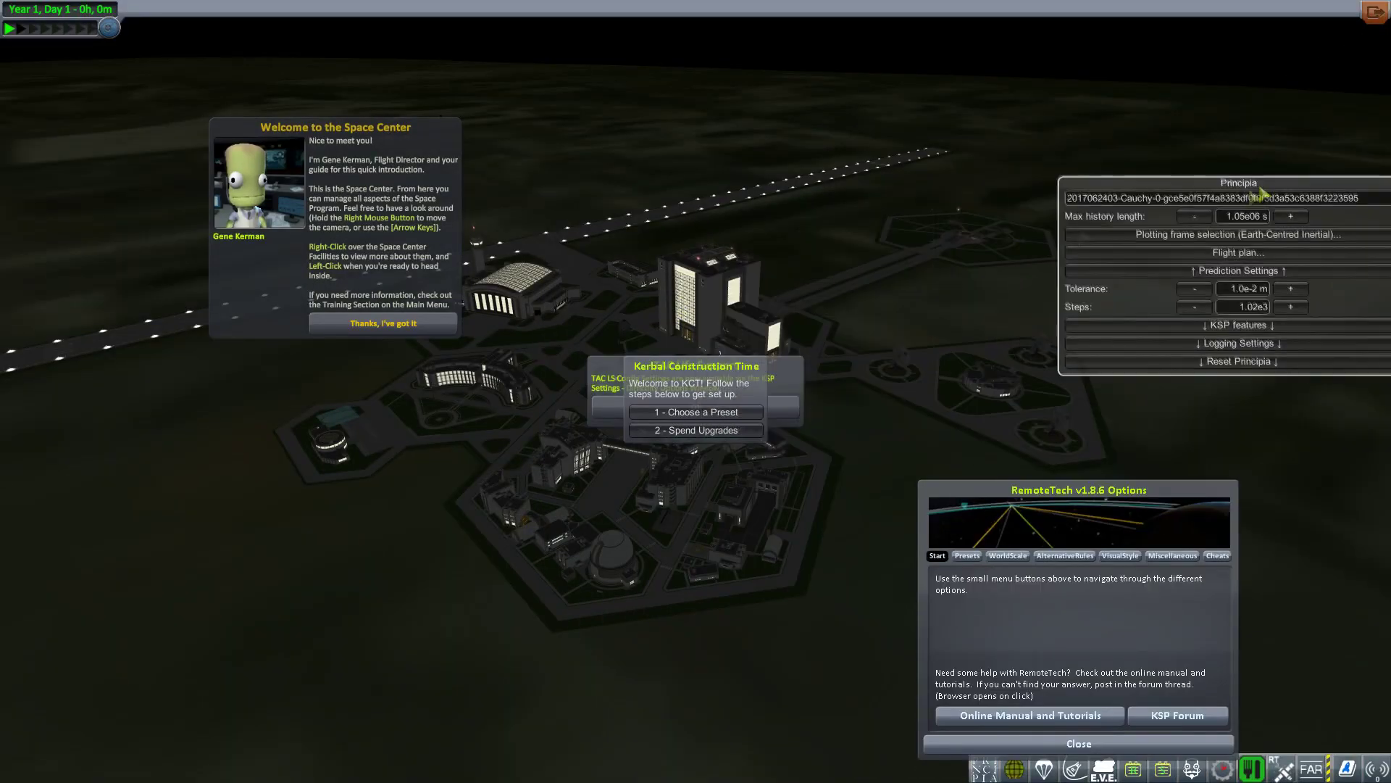
scroll(739, 424, down, 5)
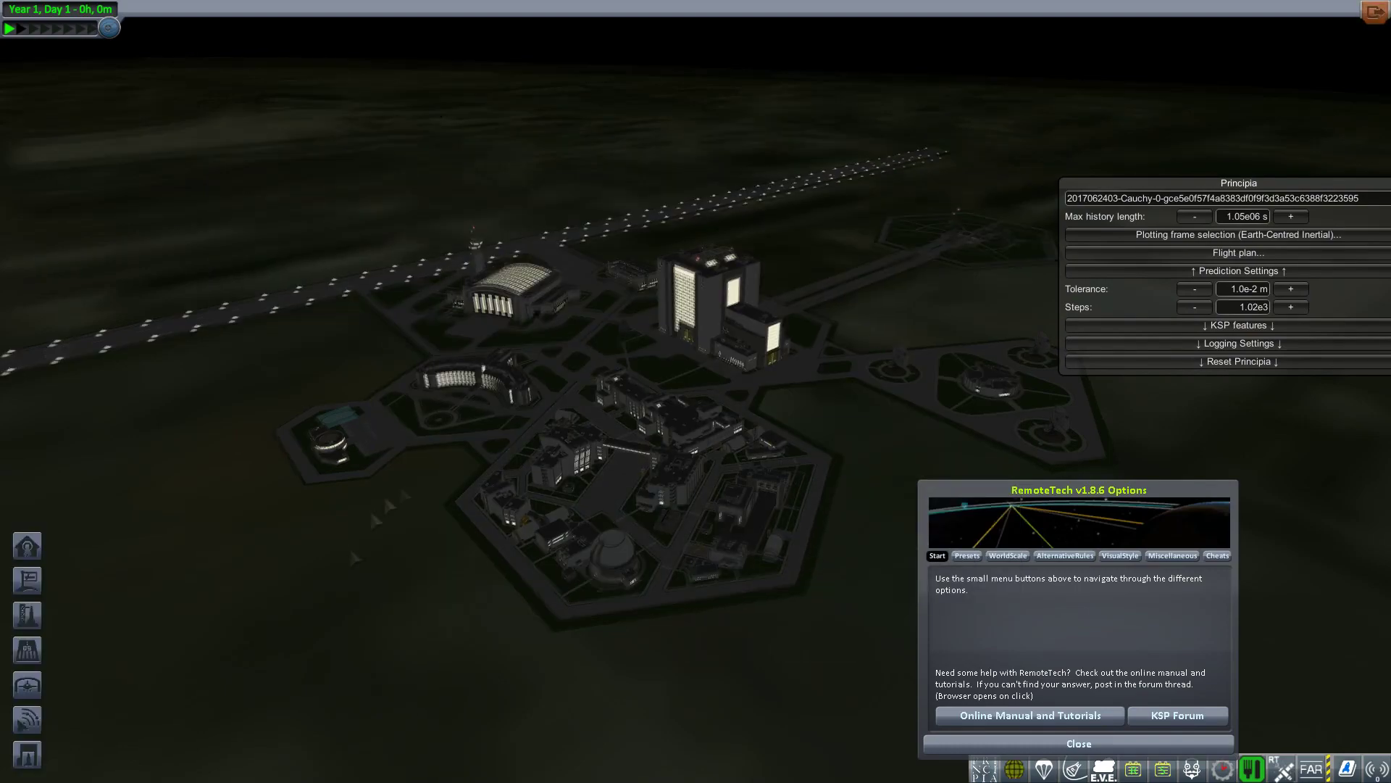
key(period)
key(period)
key(period)
key(period)
key(period)
key(period)
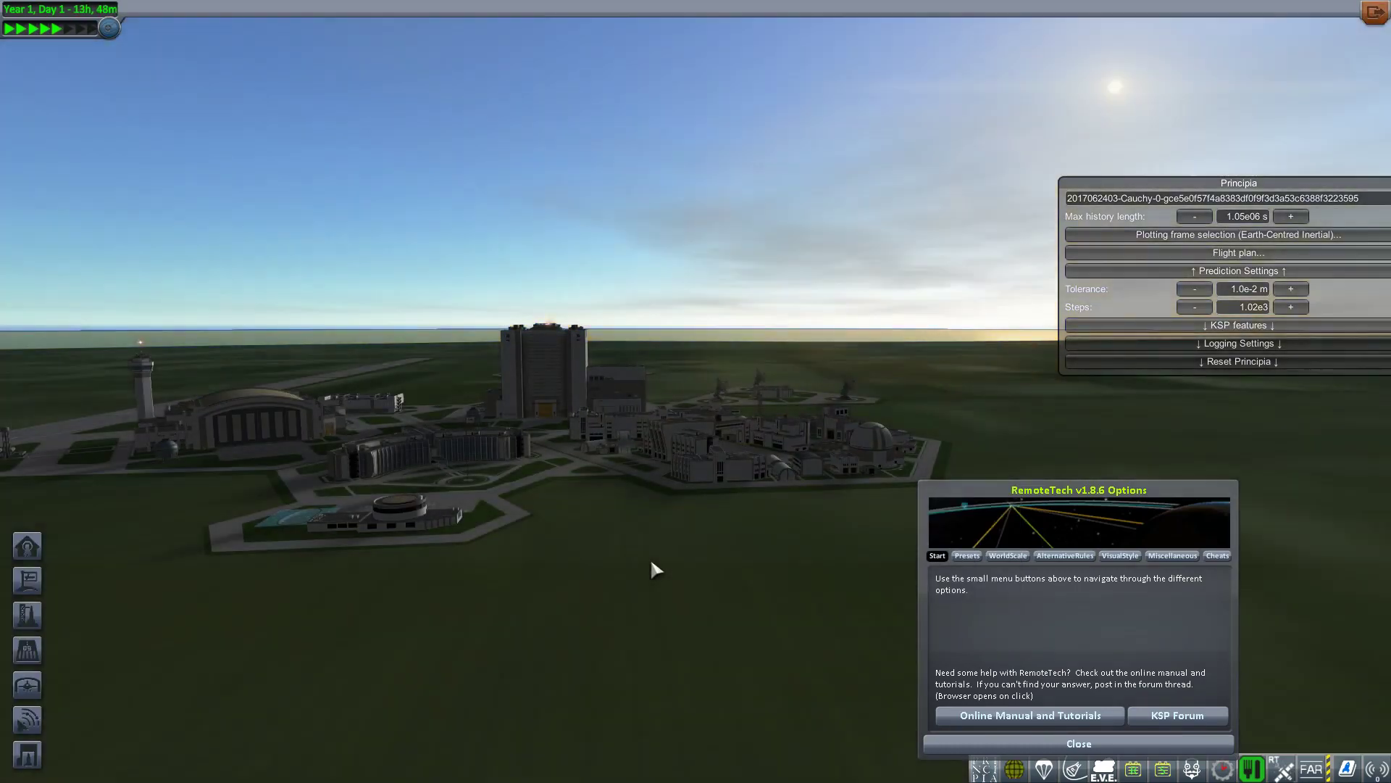
Slow time back to normal speed and inspect the Space Center and Earth in the Tracking Station.
key(comma)
key(comma)
key(comma)
drag(650, 557, 695, 437)
key(comma)
scroll(704, 472, down, 4)
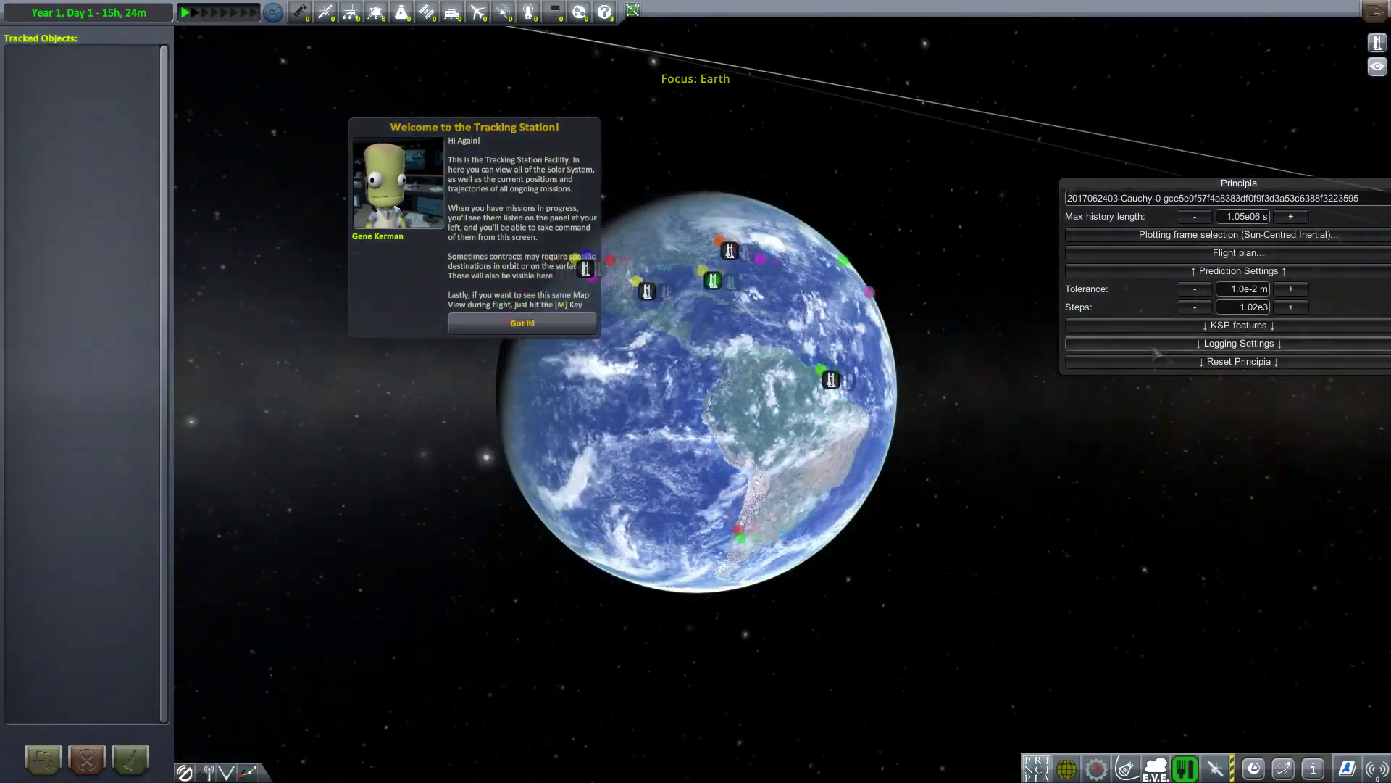
drag(1157, 352, 656, 350)
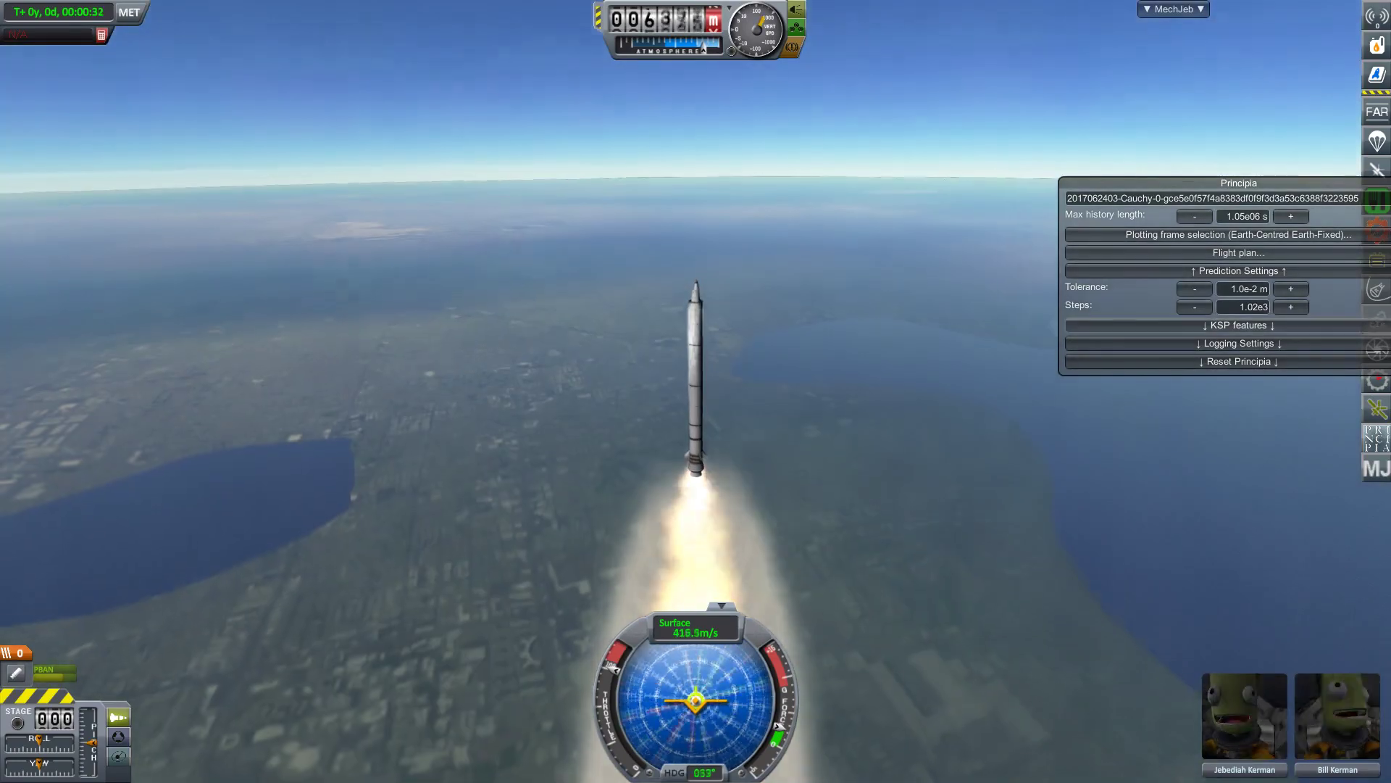
Hide the Principia window during the rocket's ascent and show MechJeb's Orbit Info window.
click(1377, 438)
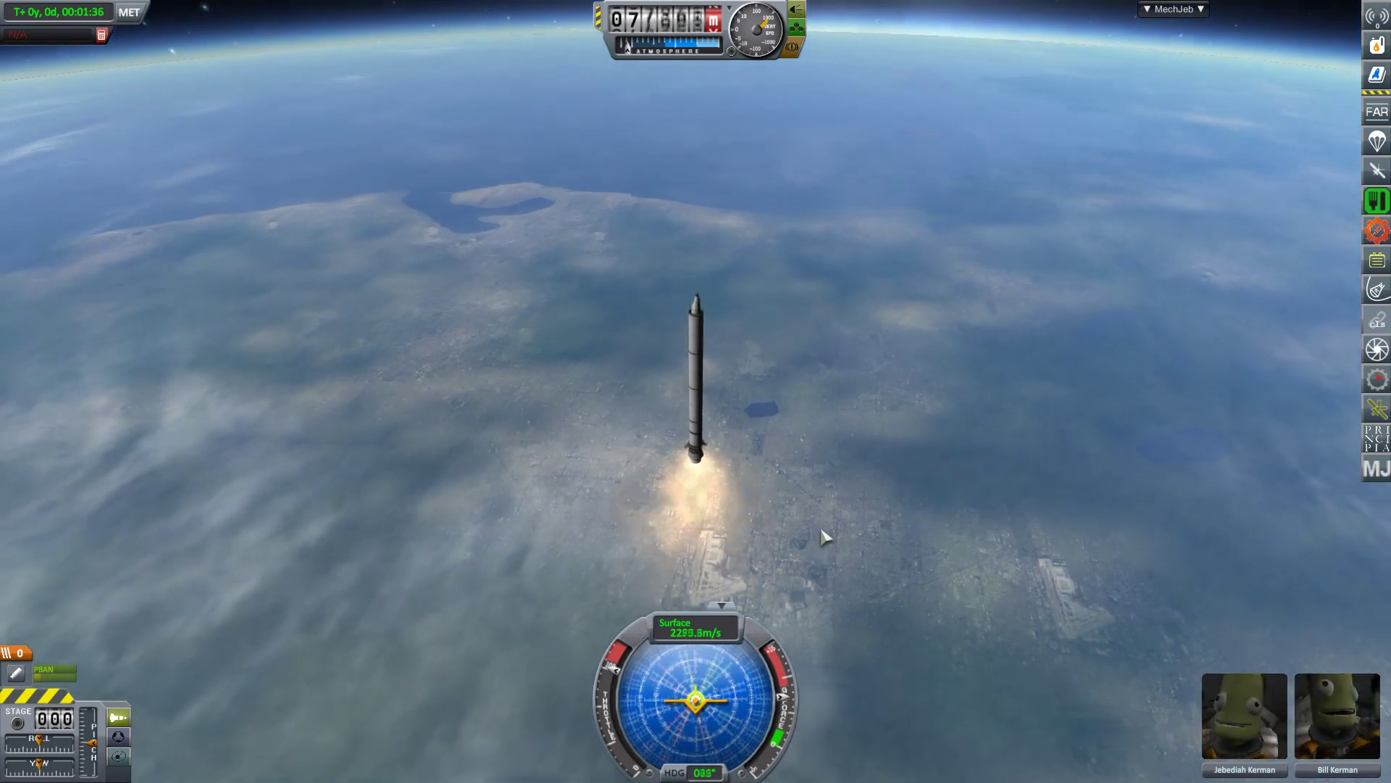
click(1174, 9)
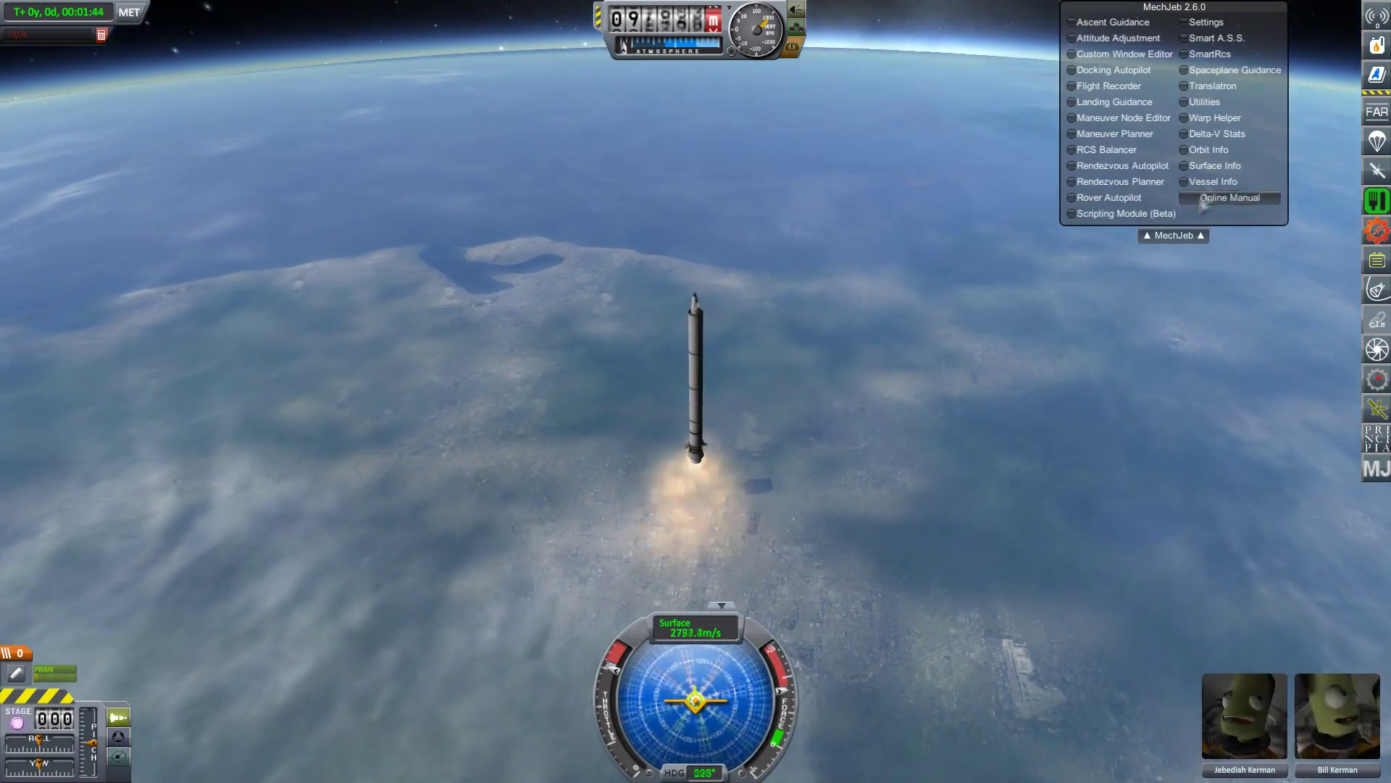
click(1120, 168)
click(1245, 198)
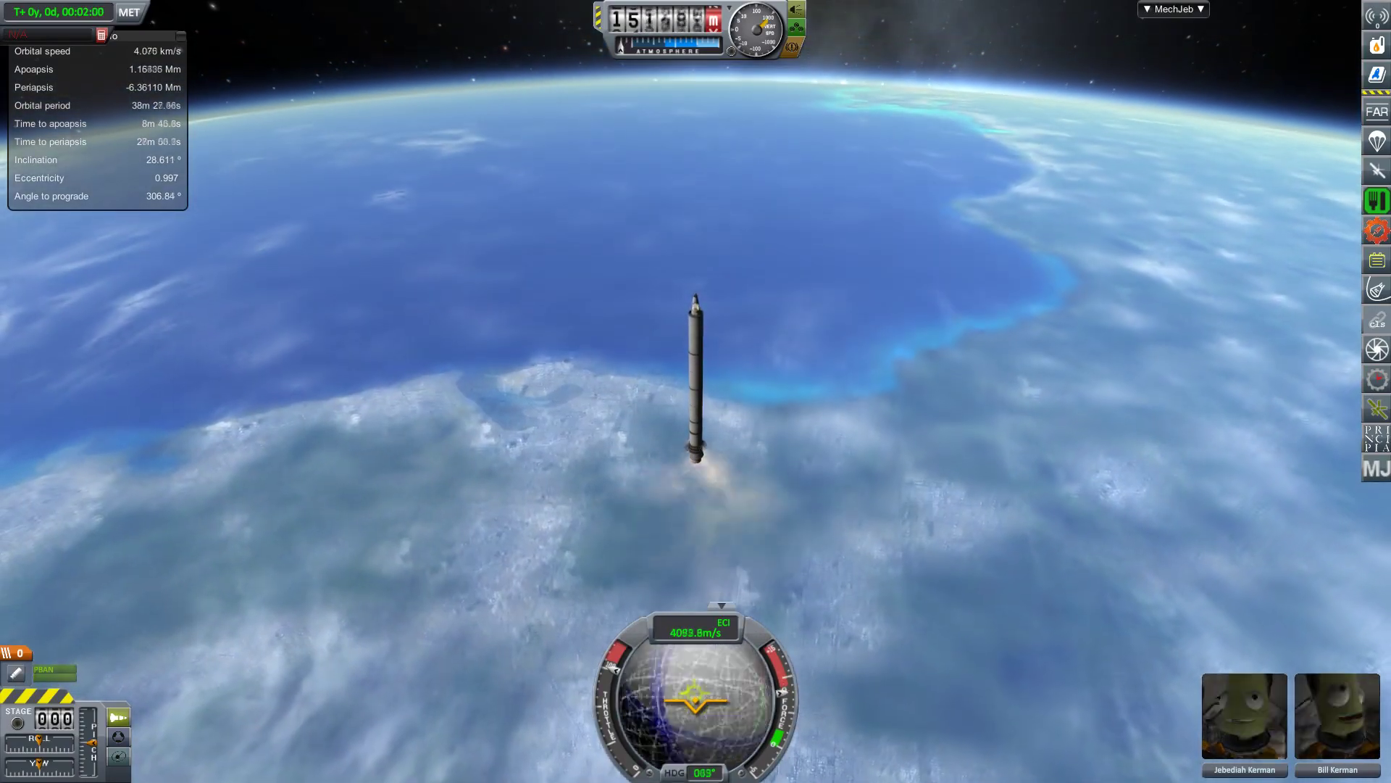
drag(848, 406, 848, 504)
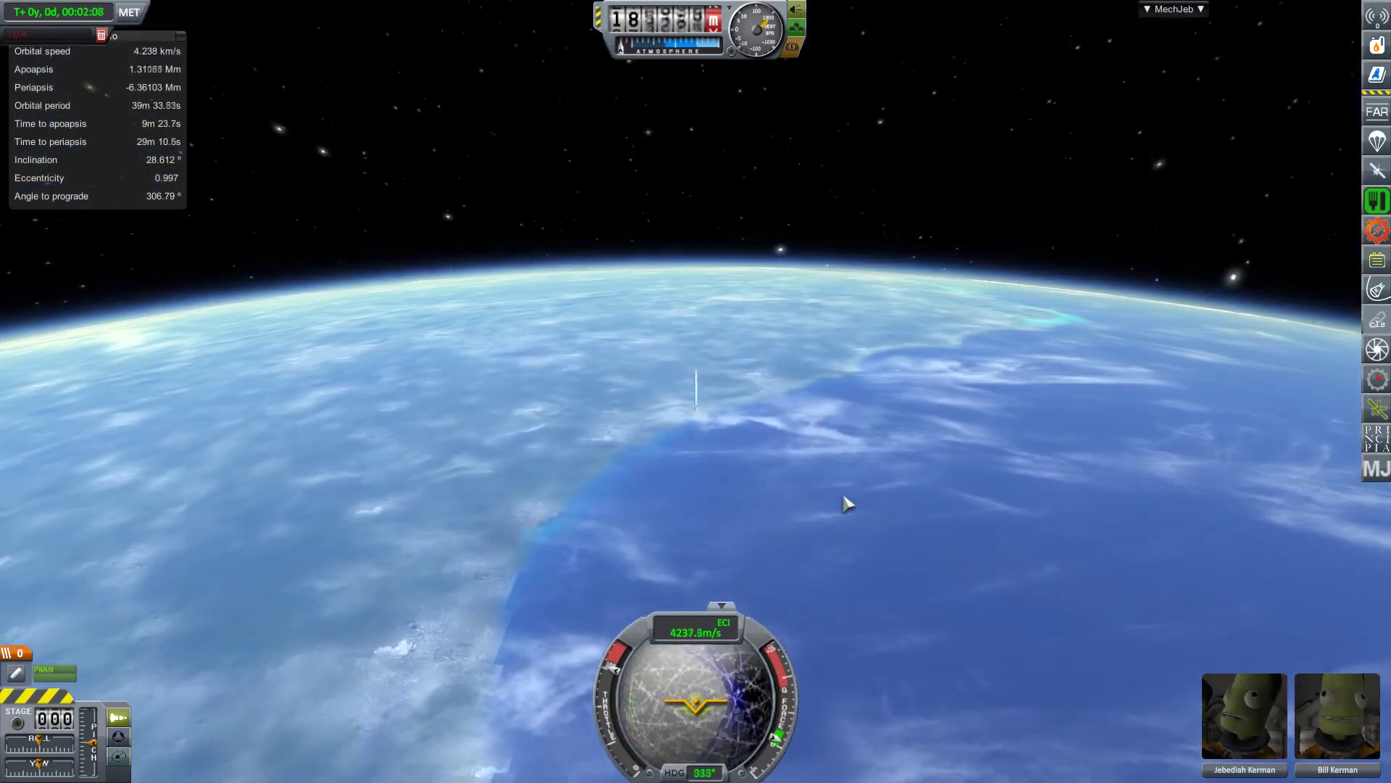